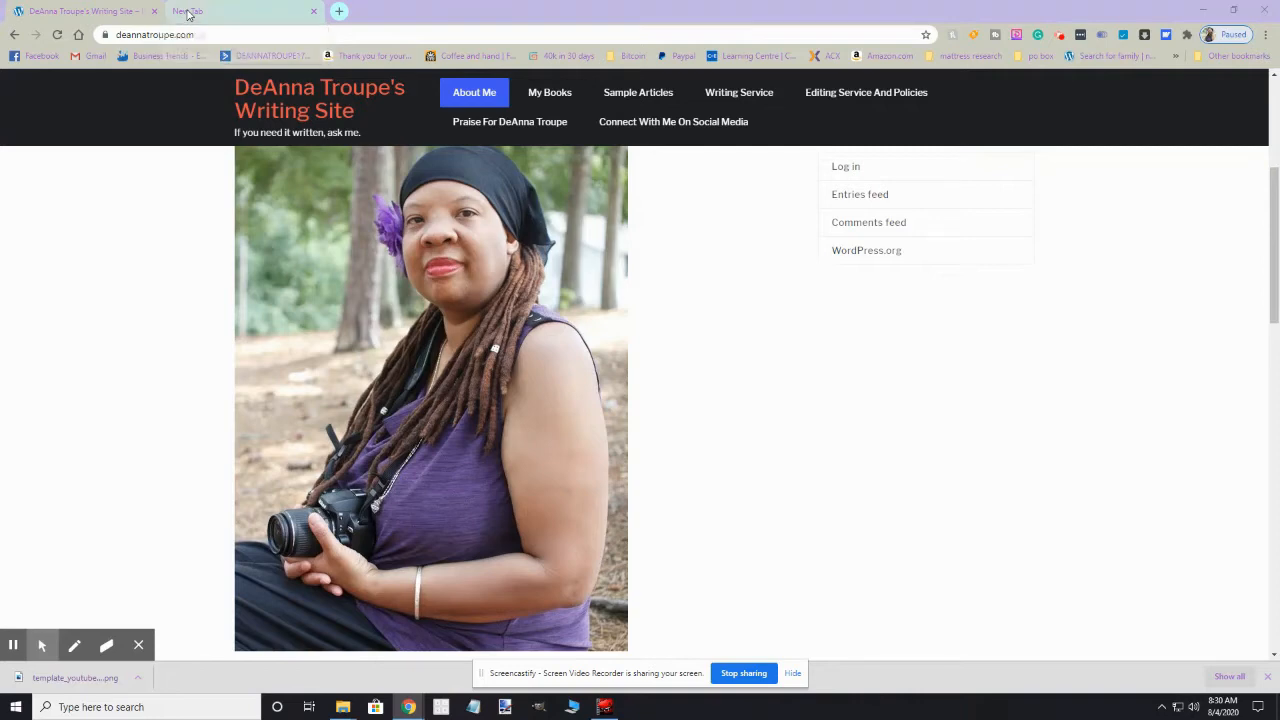
{"action": "left_click", "coordinate": [187, 13]}
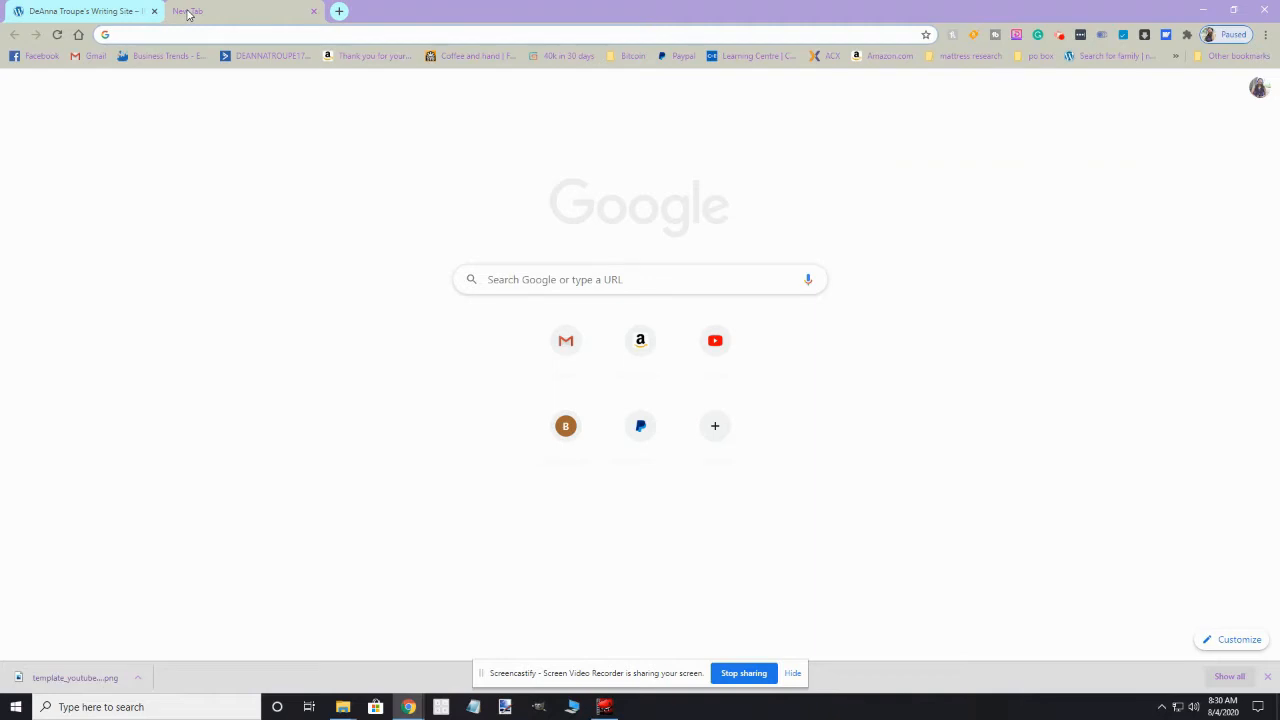
{"action": "type", "text": "https://"}
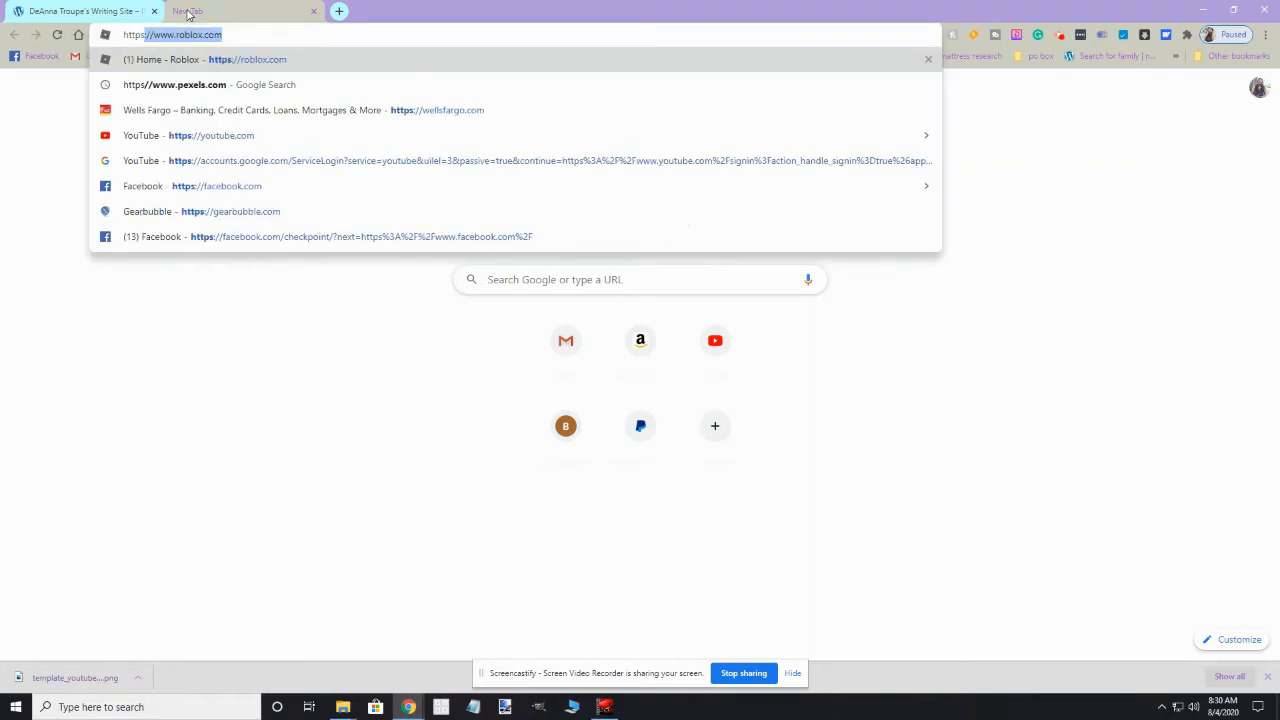
{"action": "key", "text": "BackSpace"}
{"action": "key", "text": "BackSpace"}
{"action": "key", "text": "BackSpace"}
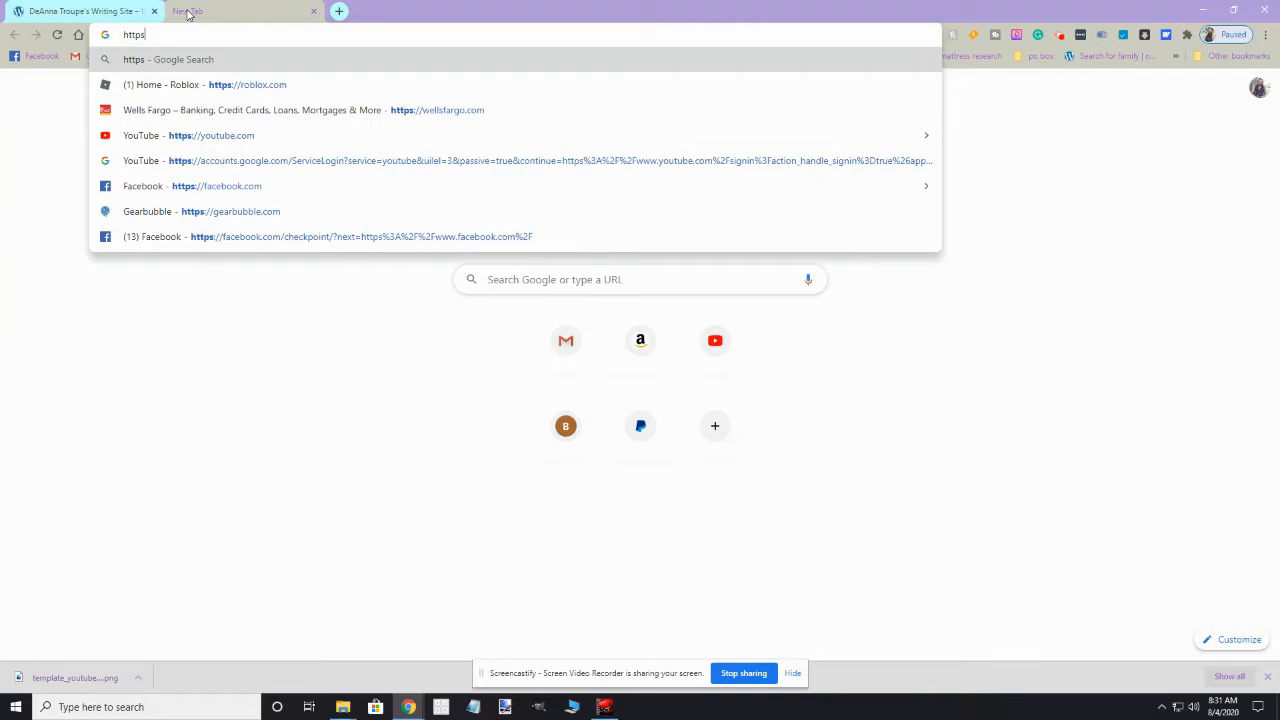
{"action": "type", "text": ":"}
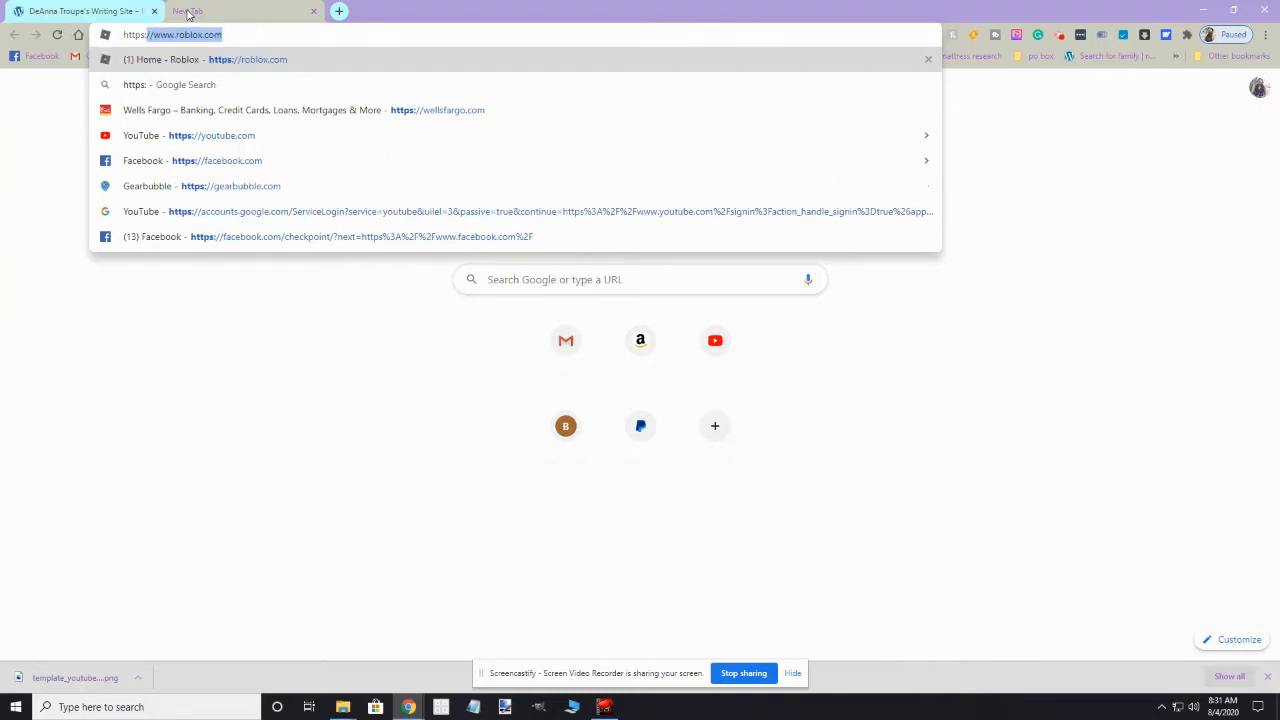
{"action": "type", "text": "//ww."}
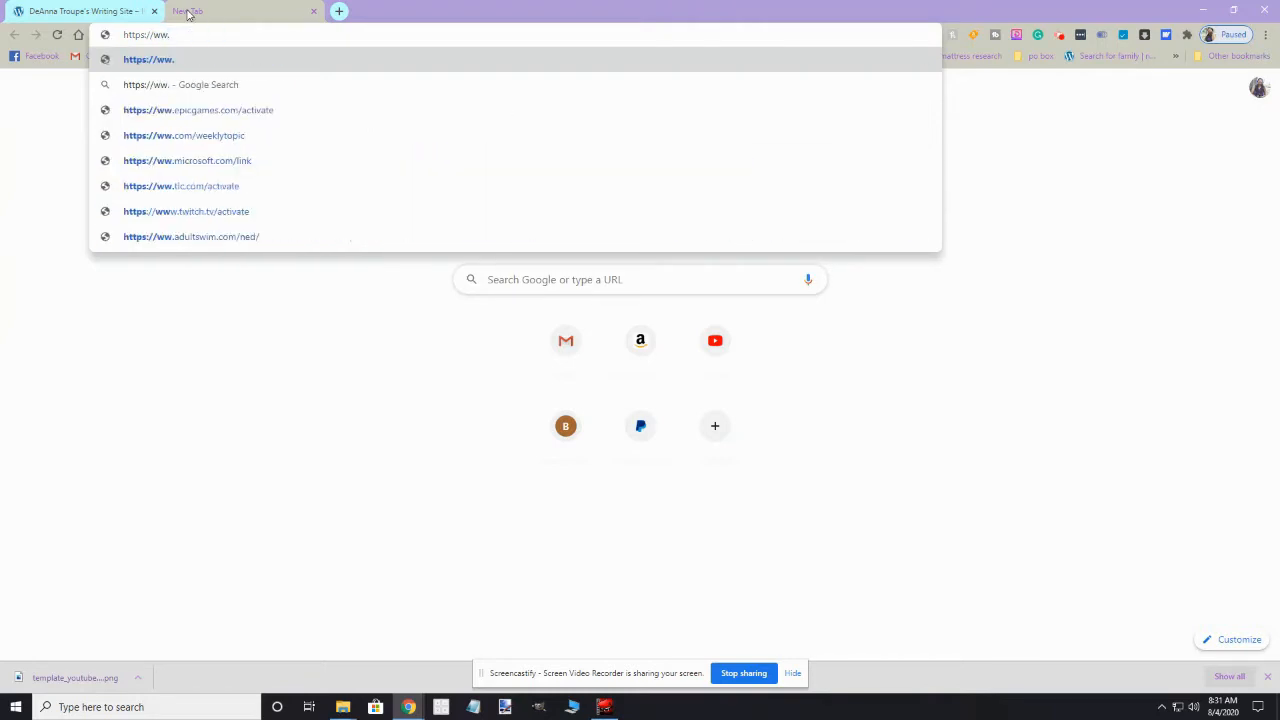
{"action": "key", "text": "BackSpace"}
{"action": "type", "text": "w.prin"}
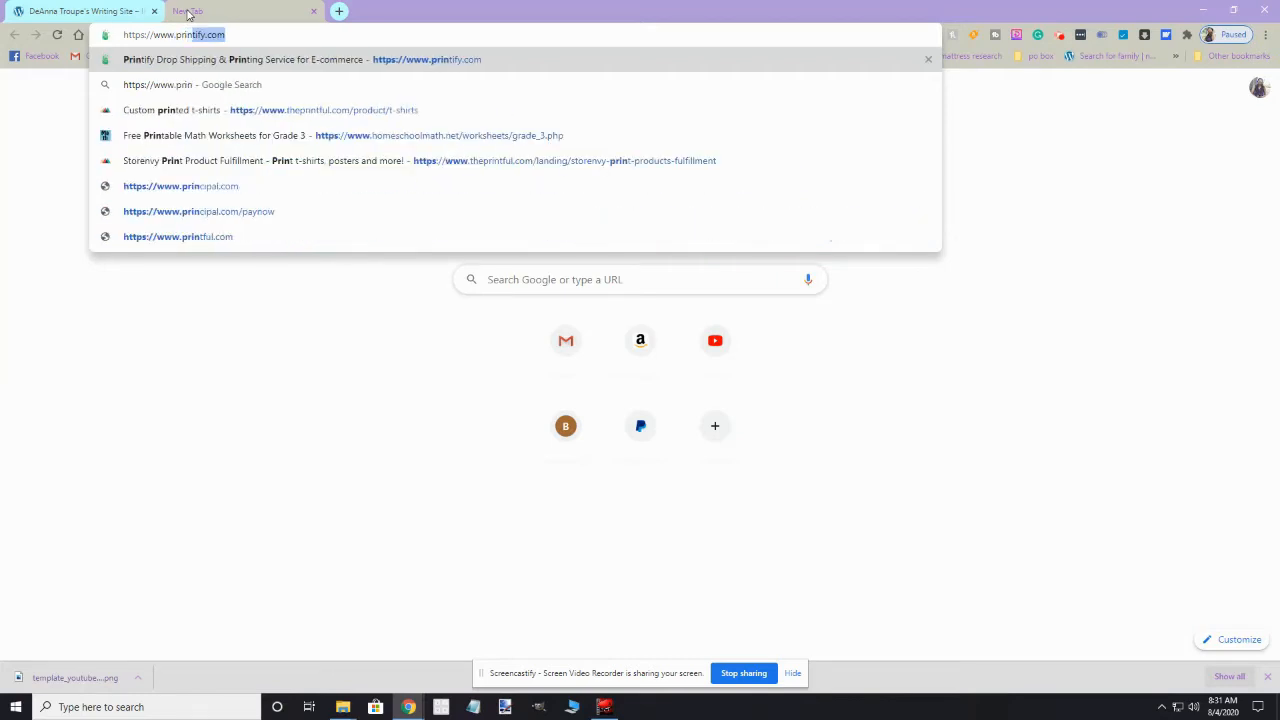
{"action": "type", "text": "tify.com"}
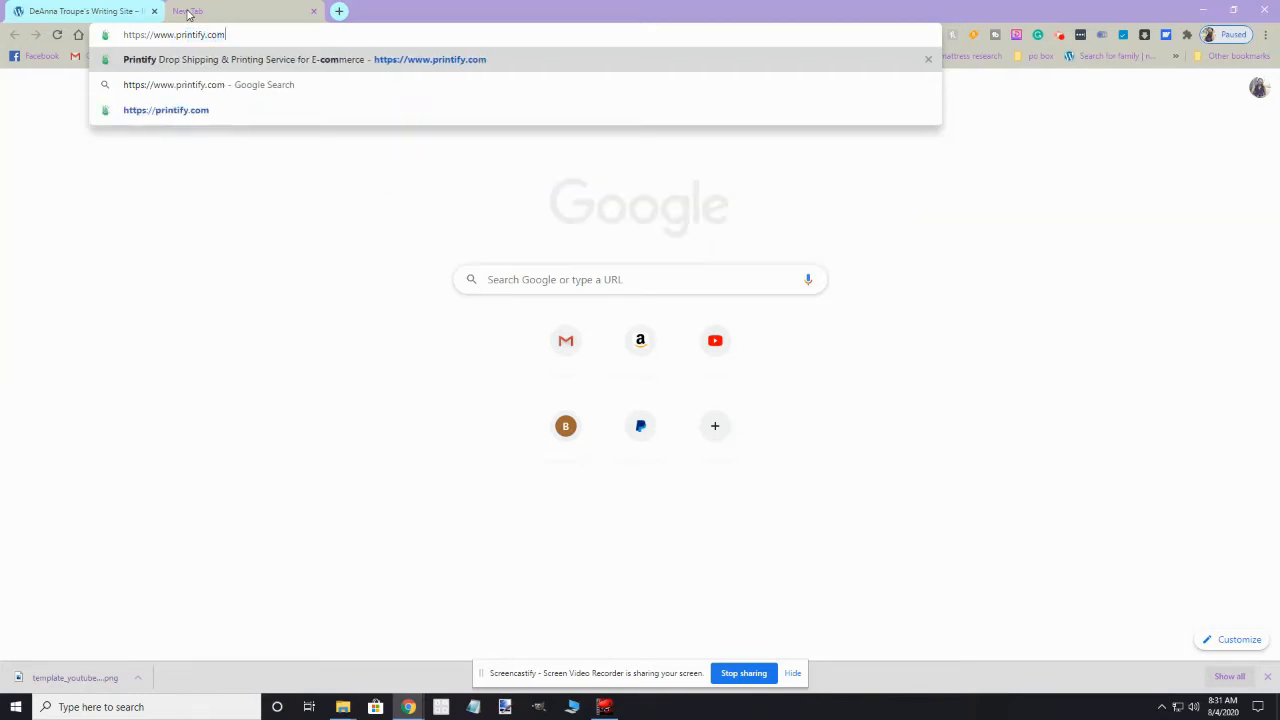
{"action": "key", "text": "Return"}
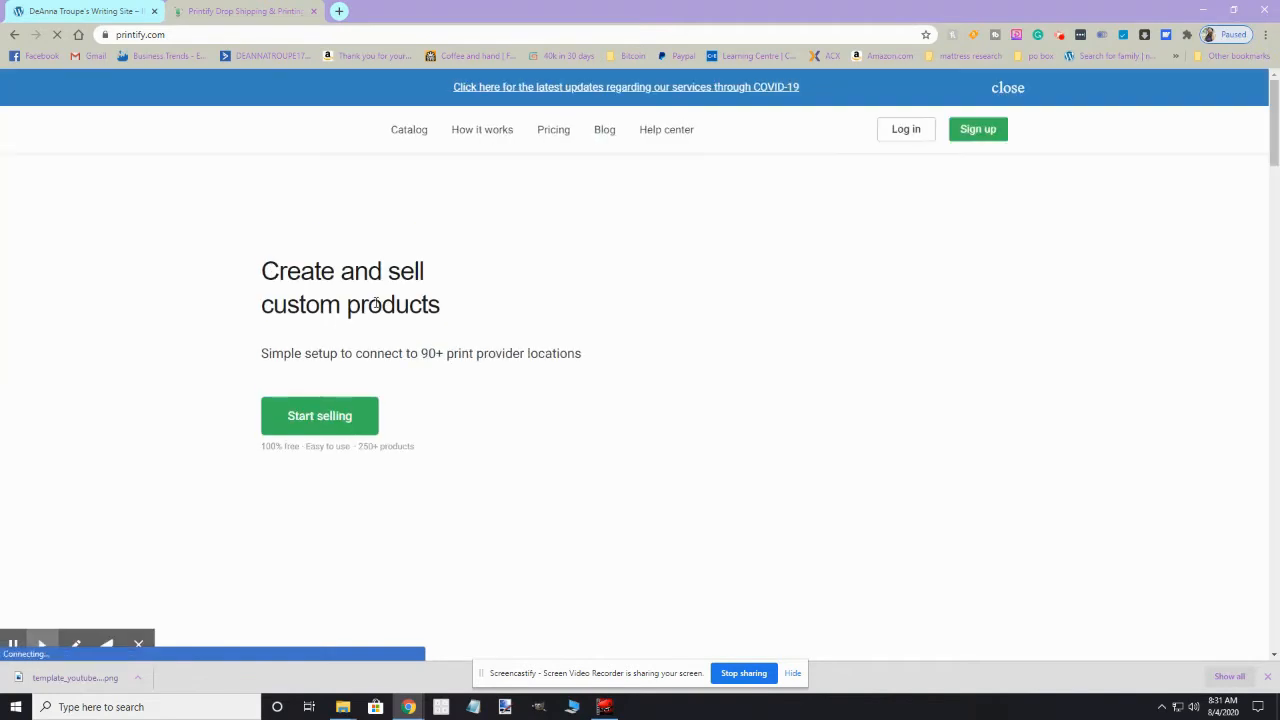
Step: Log in to the Printify account with the saved e-mail and account password
{"action": "left_click", "coordinate": [907, 150]}
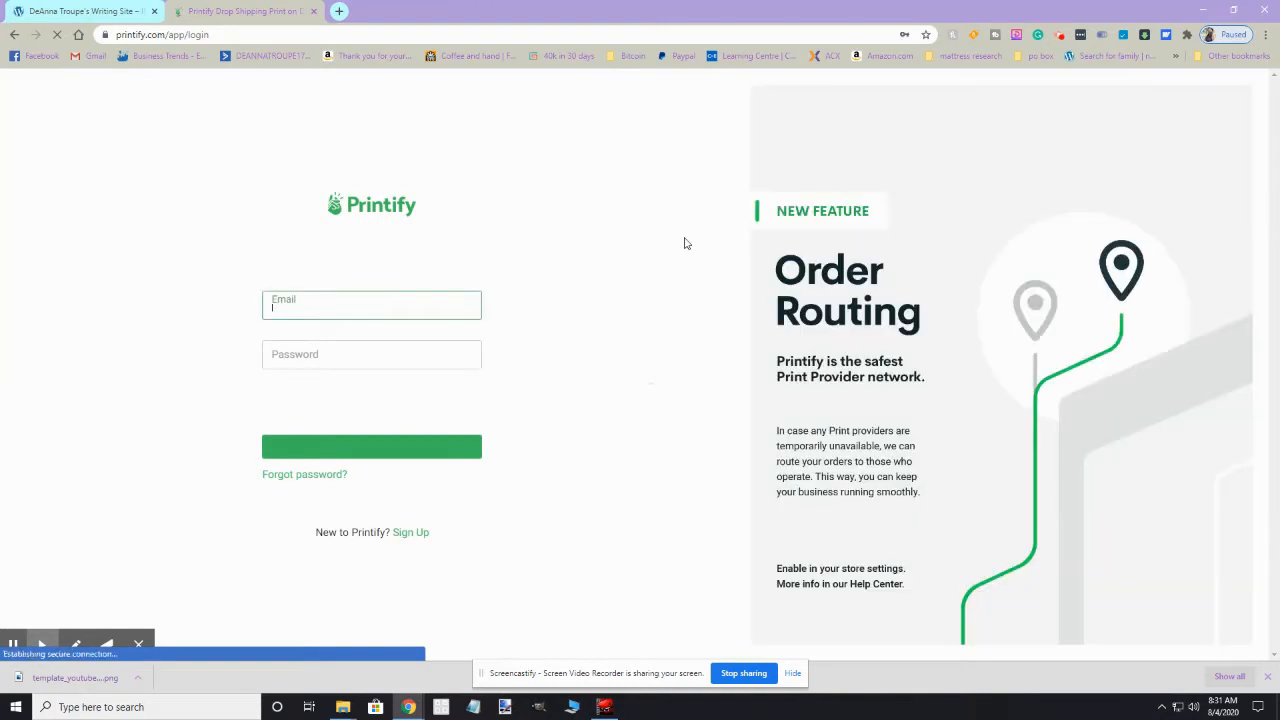
{"action": "left_click", "coordinate": [300, 360]}
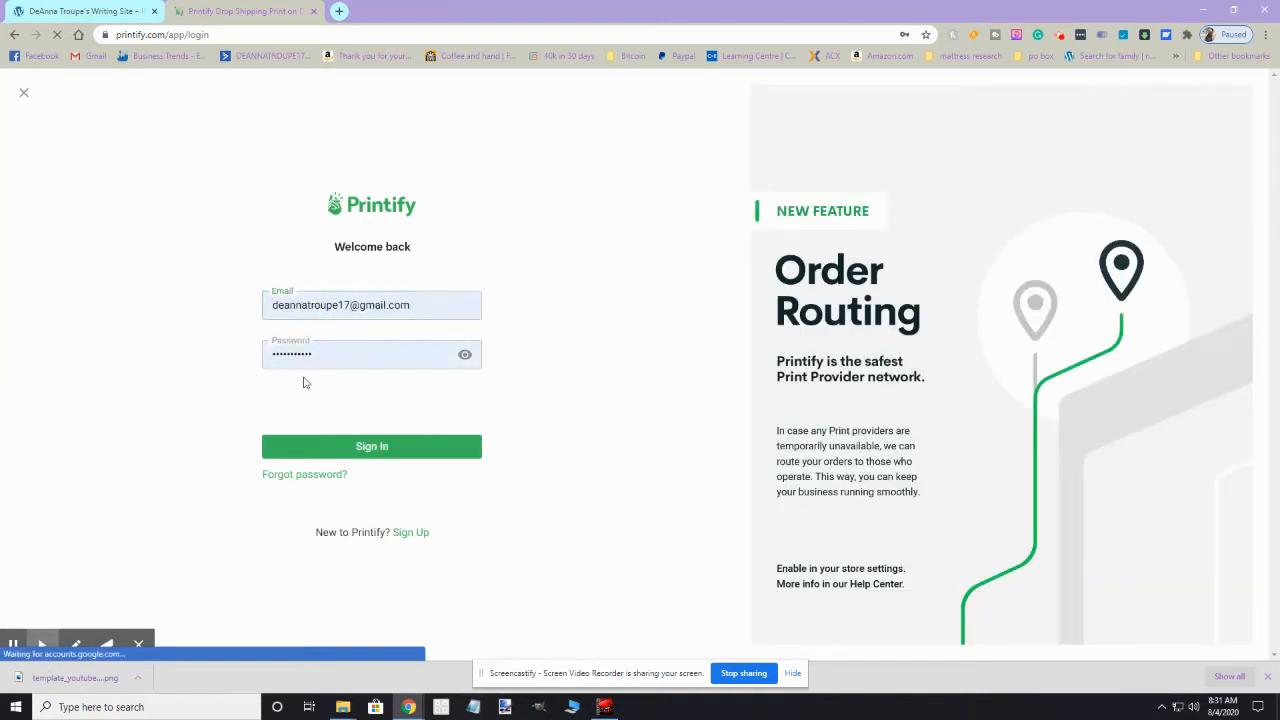
{"action": "left_click", "coordinate": [320, 450]}
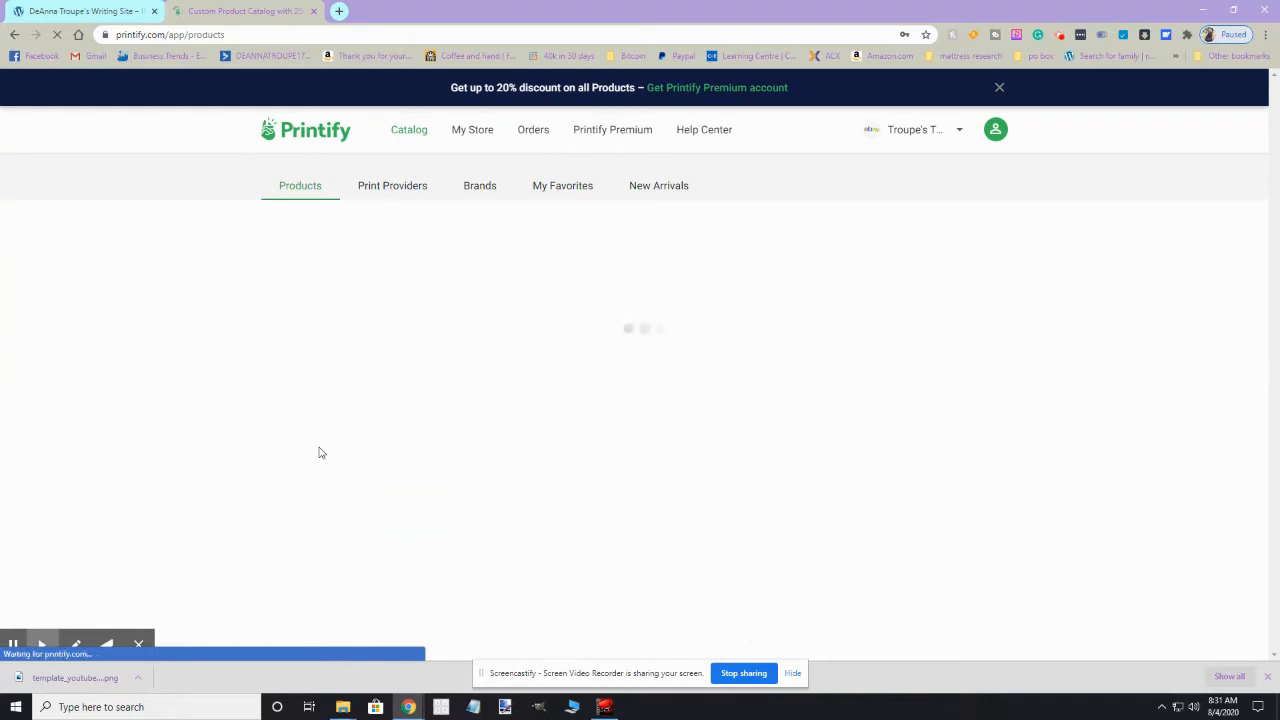
Step: Switch to the connected Shopify store and dismiss the notice about importing Shopify products
{"action": "left_click", "coordinate": [960, 131]}
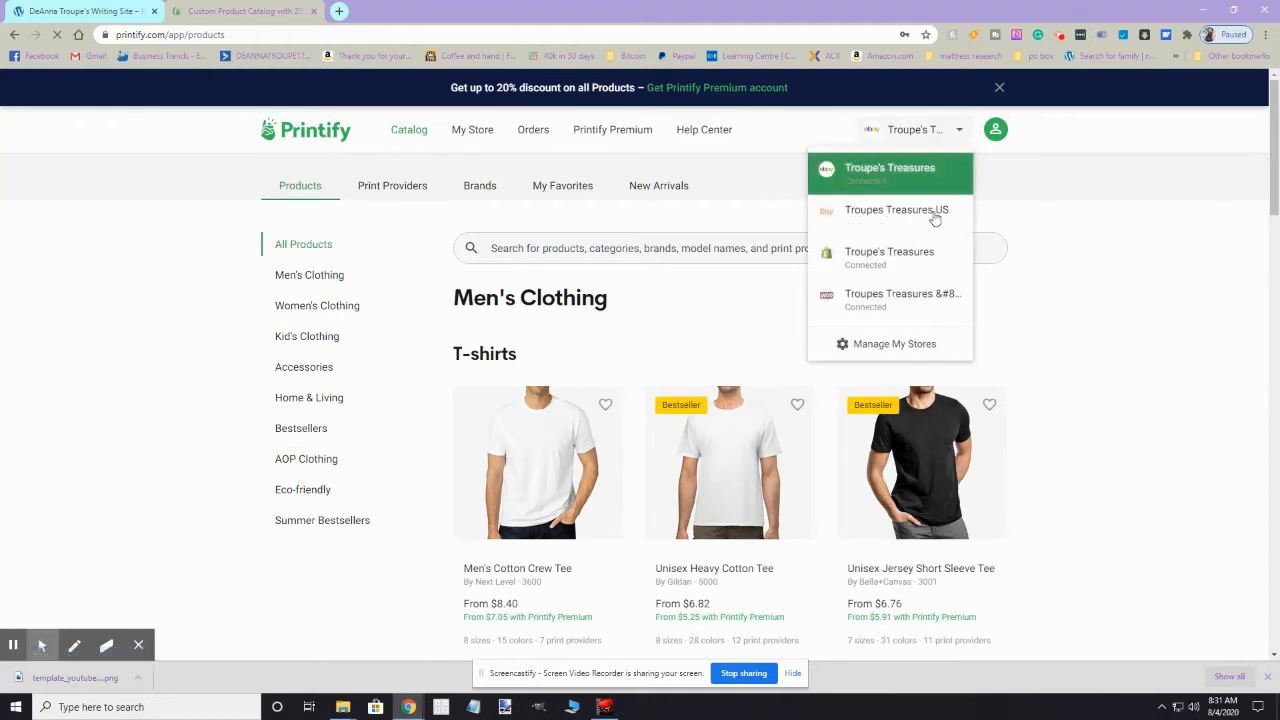
{"action": "left_click", "coordinate": [920, 268]}
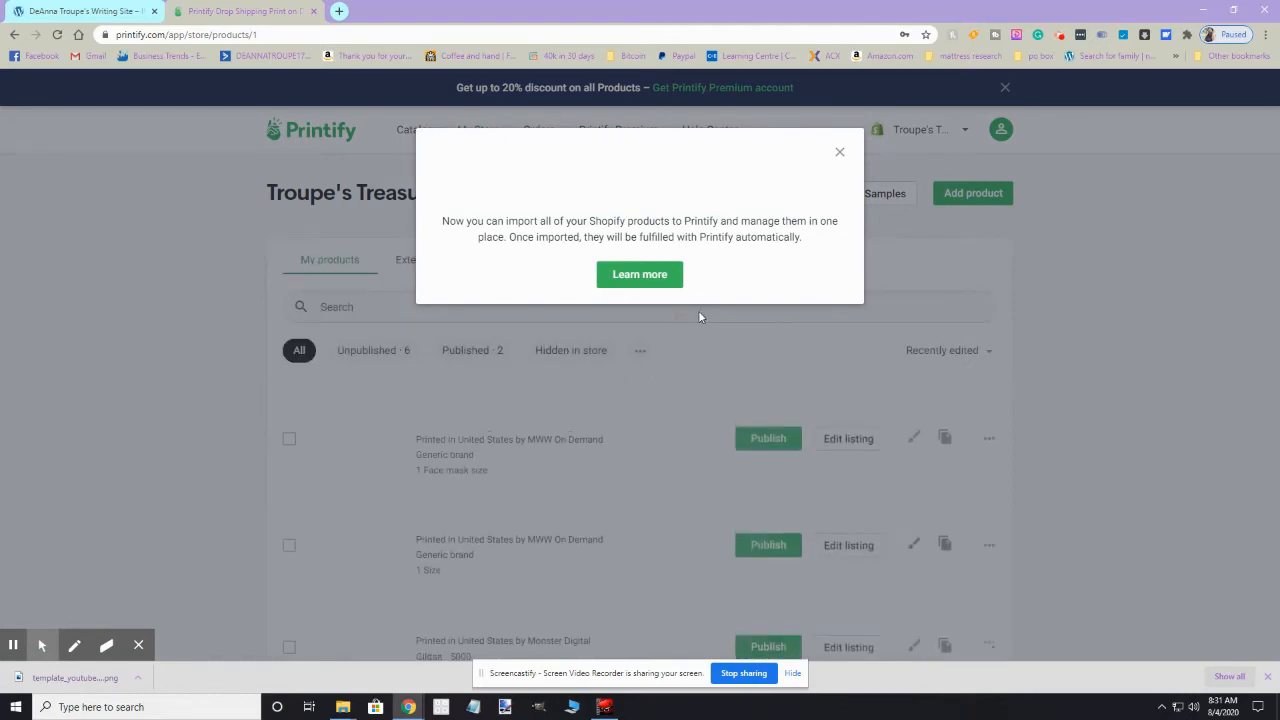
{"action": "left_click", "coordinate": [839, 153]}
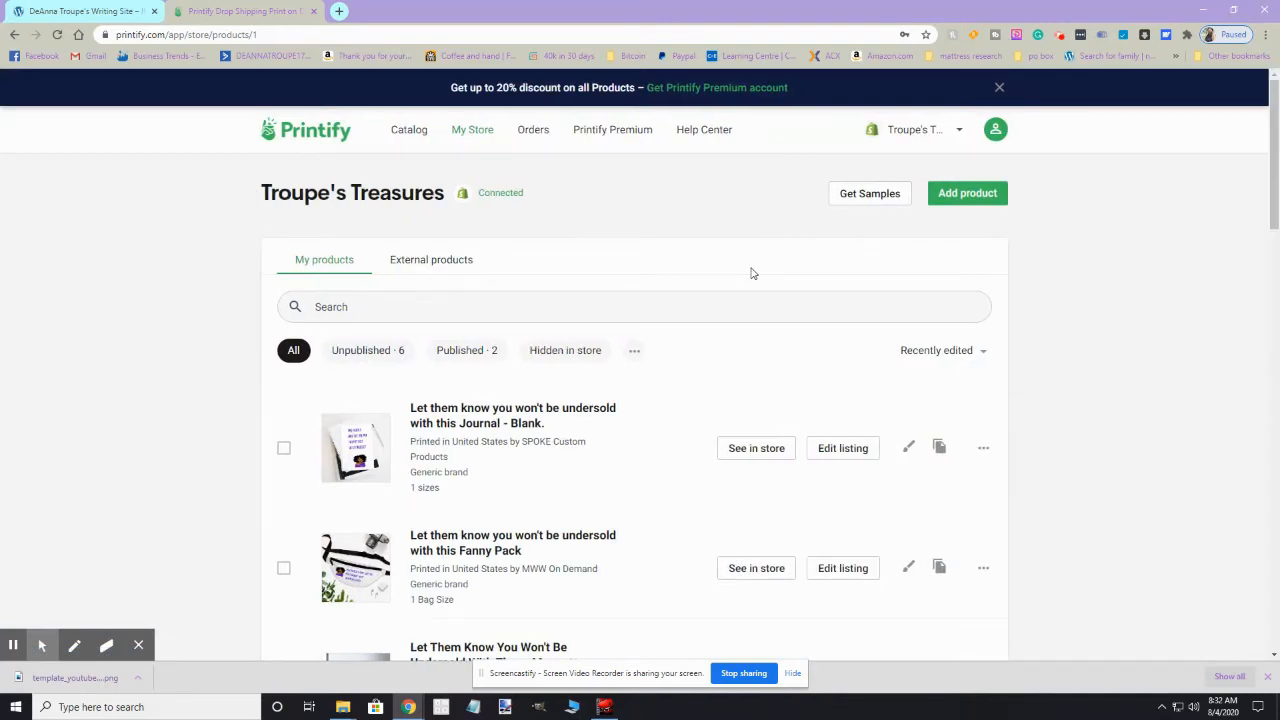
Step: Browse the catalog's Accessories category, including its Other subcategory, to examine the available products
{"action": "left_click", "coordinate": [407, 135]}
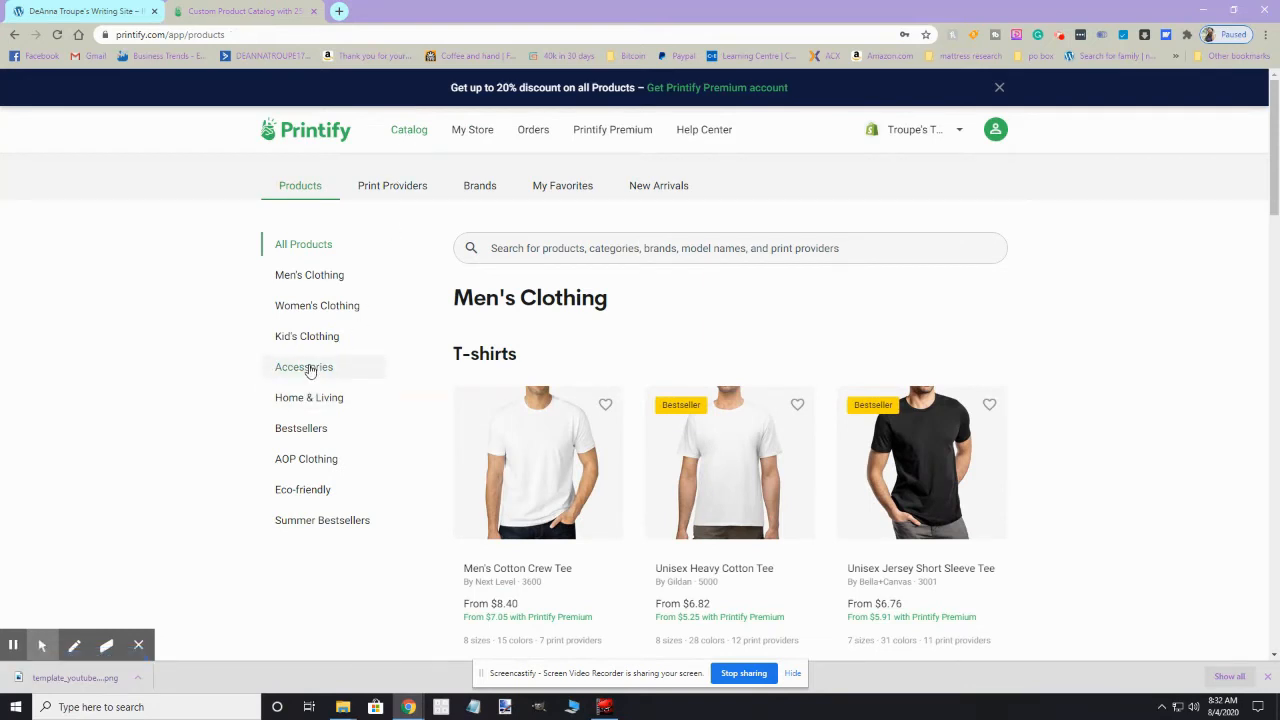
{"action": "left_click", "coordinate": [317, 367]}
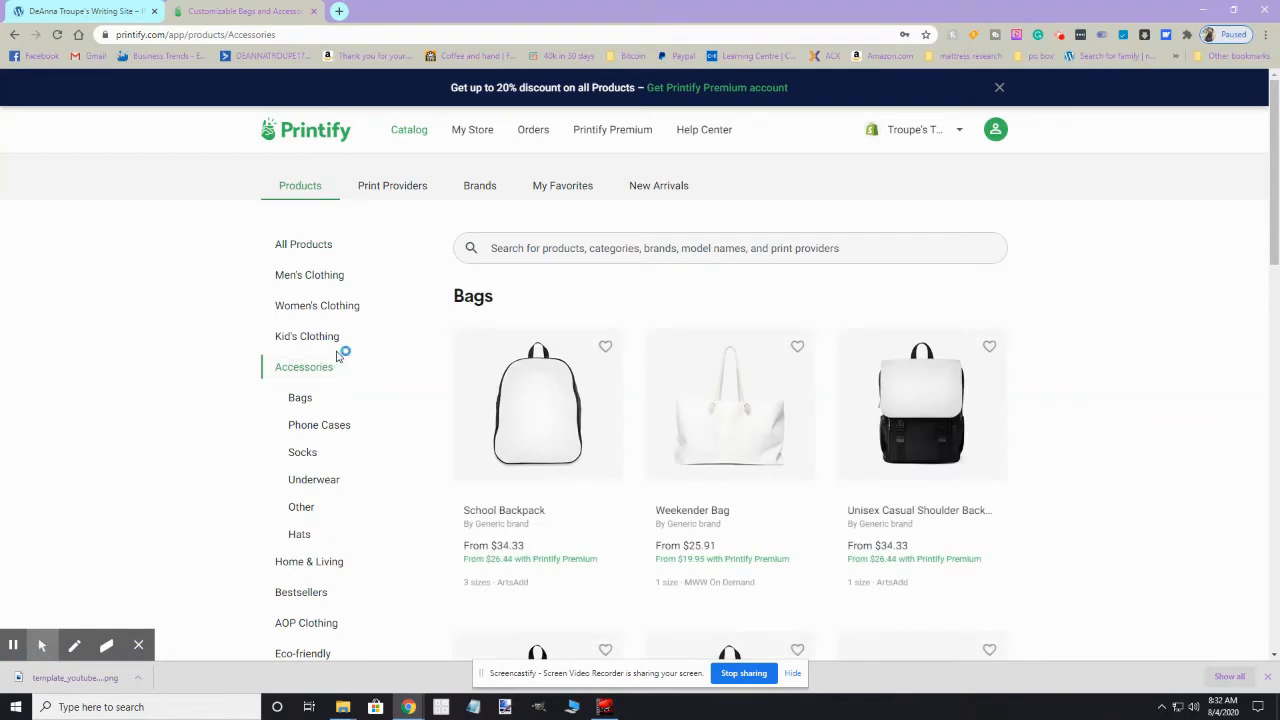
{"action": "scroll", "coordinate": [354, 392], "scroll_direction": "down", "scroll_amount": 3}
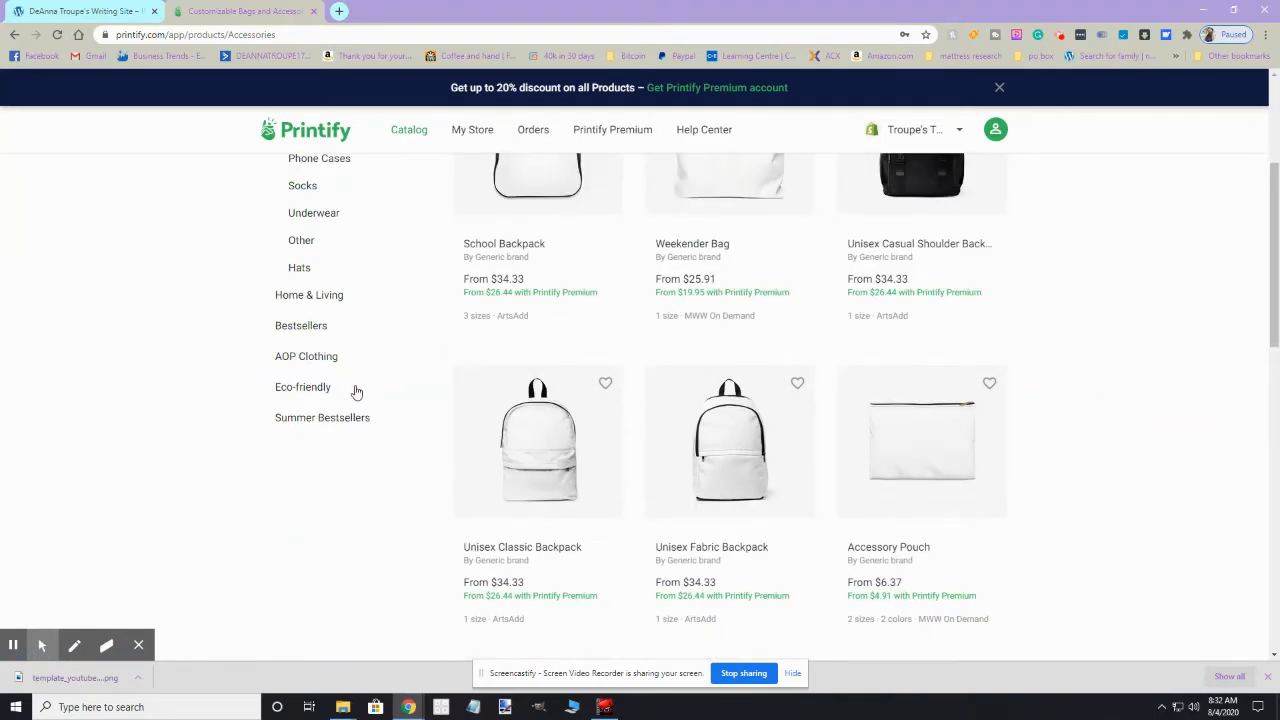
{"action": "scroll", "coordinate": [356, 392], "scroll_direction": "down", "scroll_amount": 6}
{"action": "scroll", "coordinate": [356, 392], "scroll_direction": "down", "scroll_amount": 6}
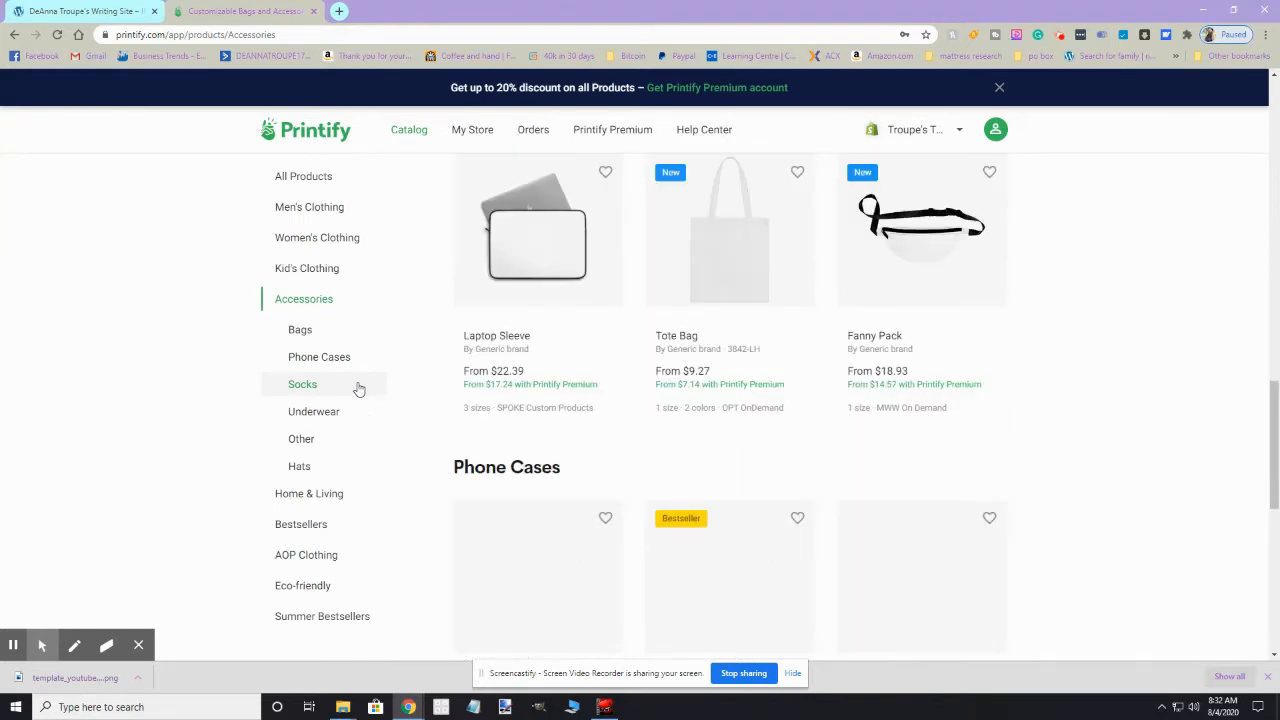
{"action": "scroll", "coordinate": [352, 398], "scroll_direction": "down", "scroll_amount": 1}
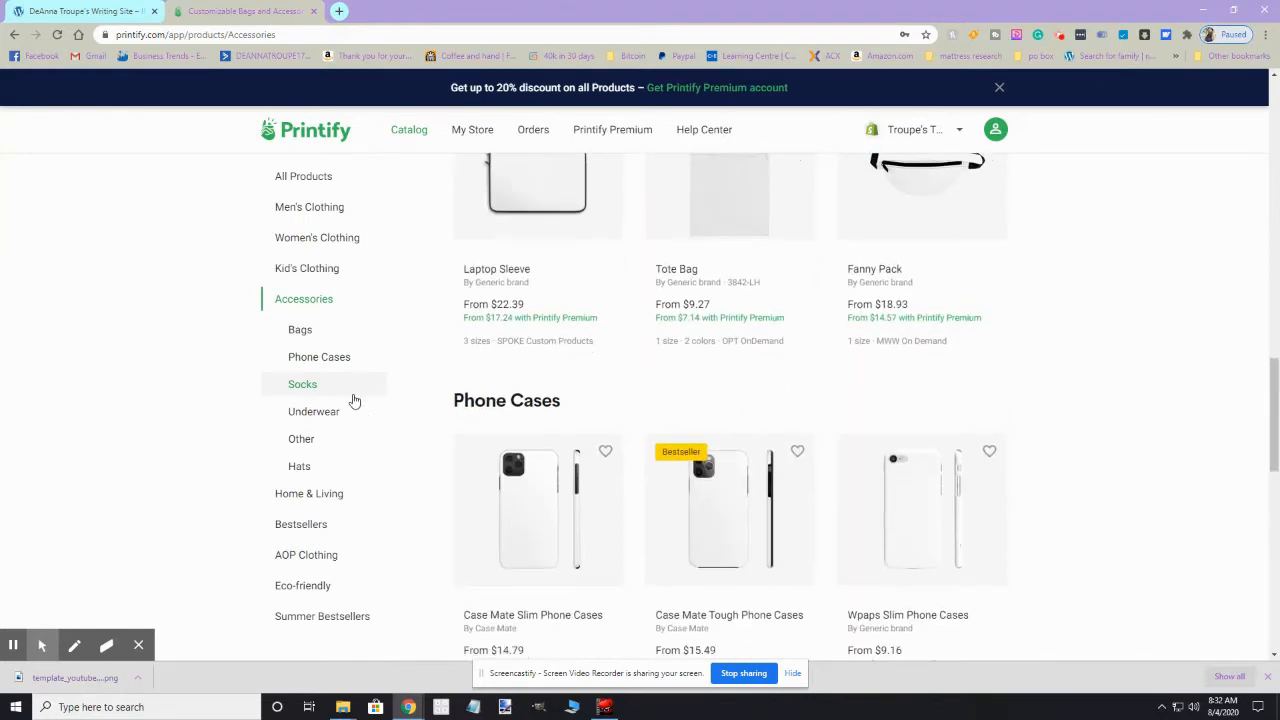
{"action": "left_click", "coordinate": [310, 446]}
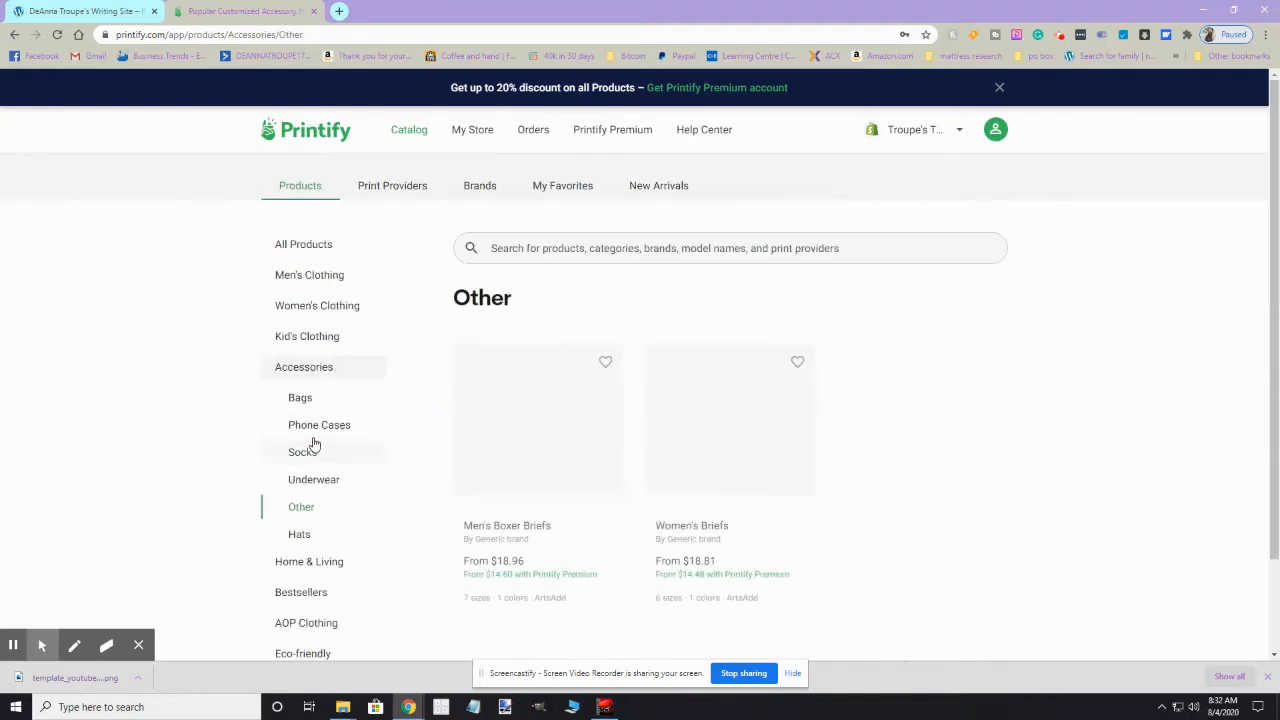
{"action": "scroll", "coordinate": [465, 437], "scroll_direction": "down", "scroll_amount": 8}
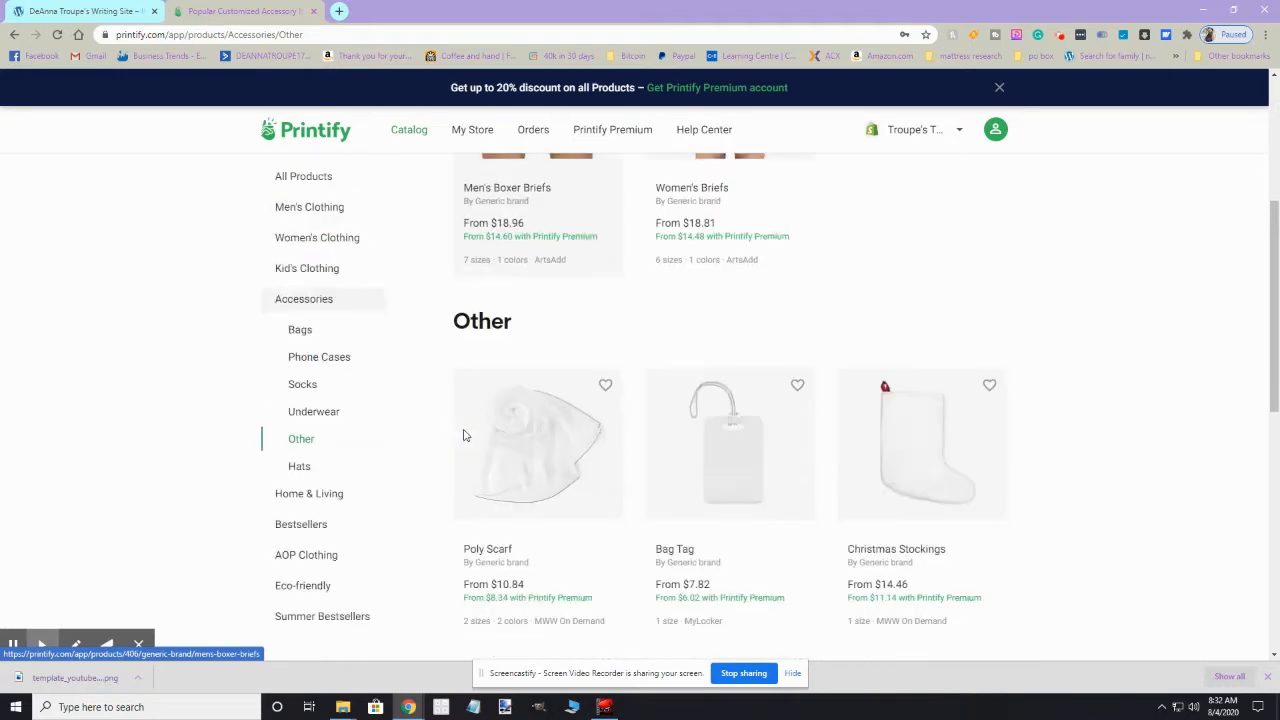
{"action": "scroll", "coordinate": [465, 437], "scroll_direction": "down", "scroll_amount": 2}
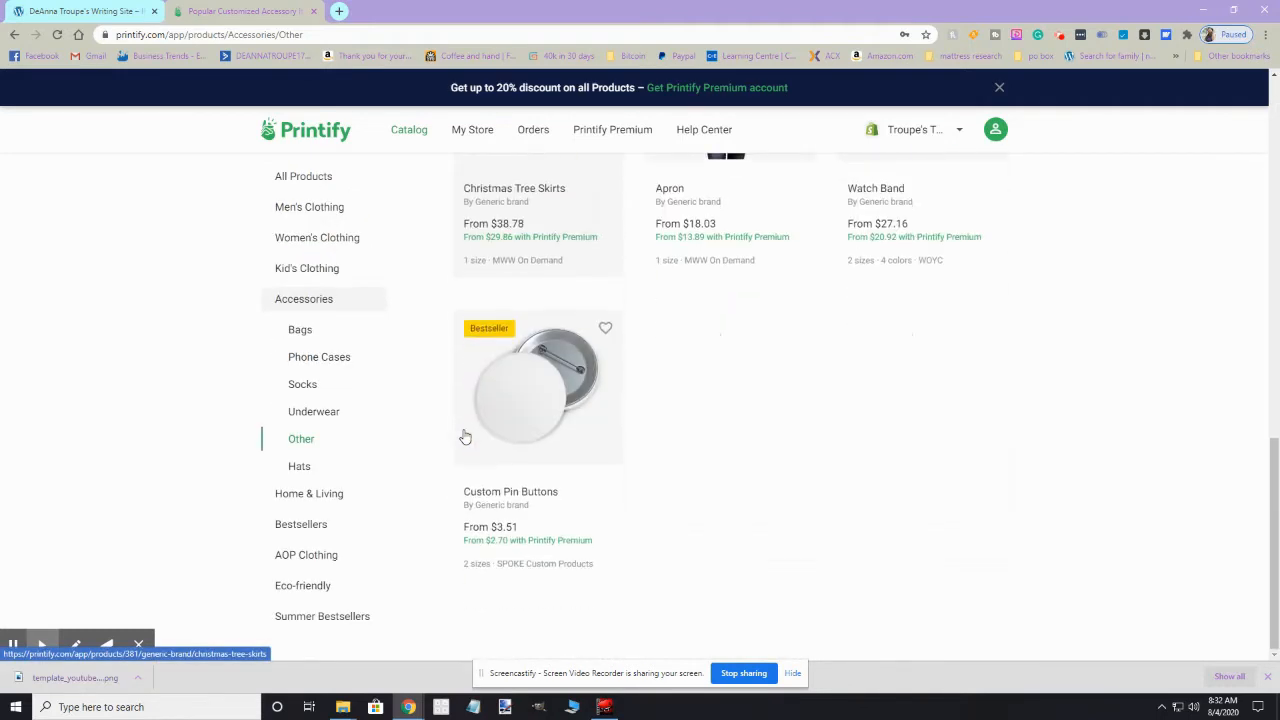
Step: Examine the Home & Living category's products, from wall decor through blankets, mugs and pillows to stationery
{"action": "left_click", "coordinate": [336, 494]}
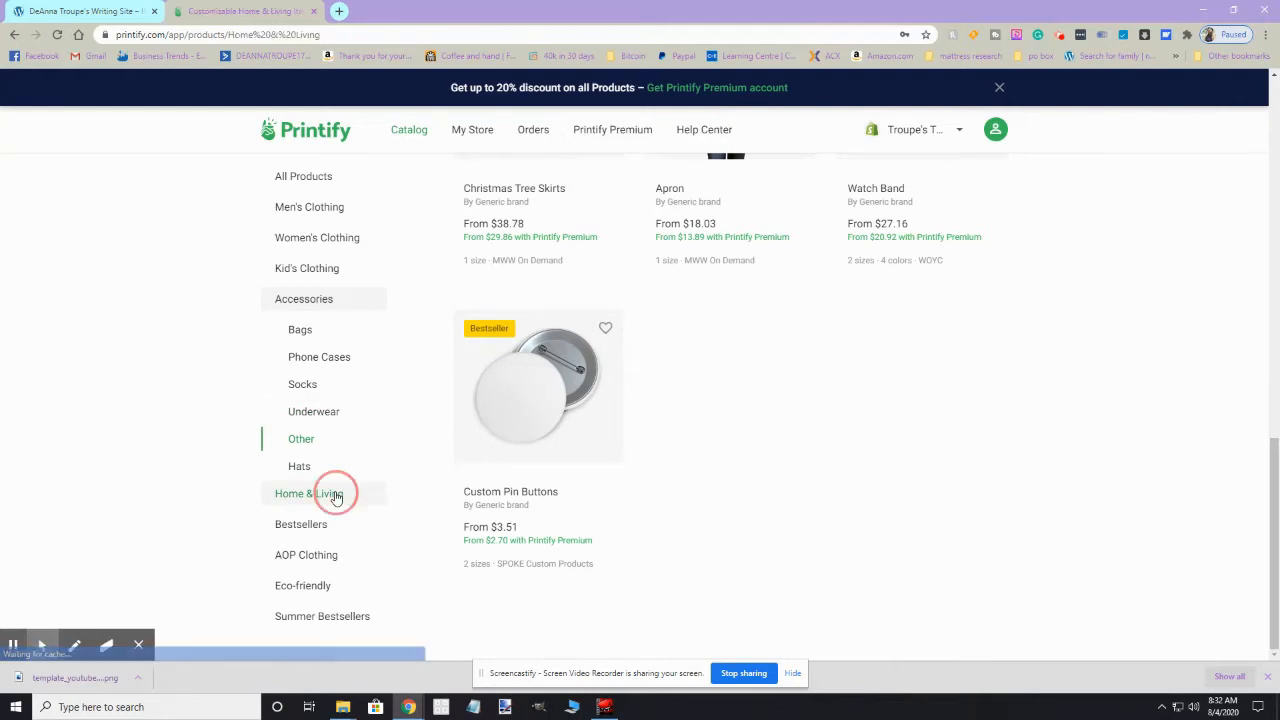
{"action": "scroll", "coordinate": [337, 495], "scroll_direction": "down", "scroll_amount": 2}
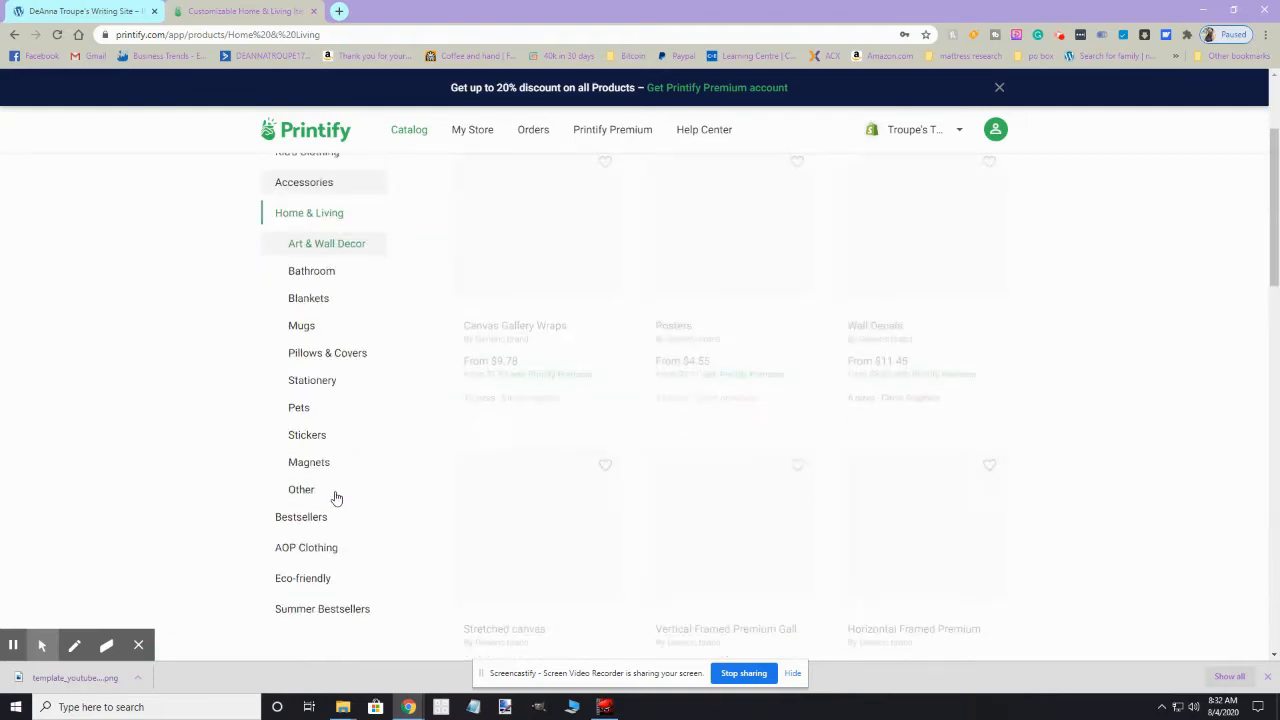
{"action": "scroll", "coordinate": [365, 500], "scroll_direction": "down", "scroll_amount": 2}
{"action": "scroll", "coordinate": [372, 495], "scroll_direction": "down", "scroll_amount": 10}
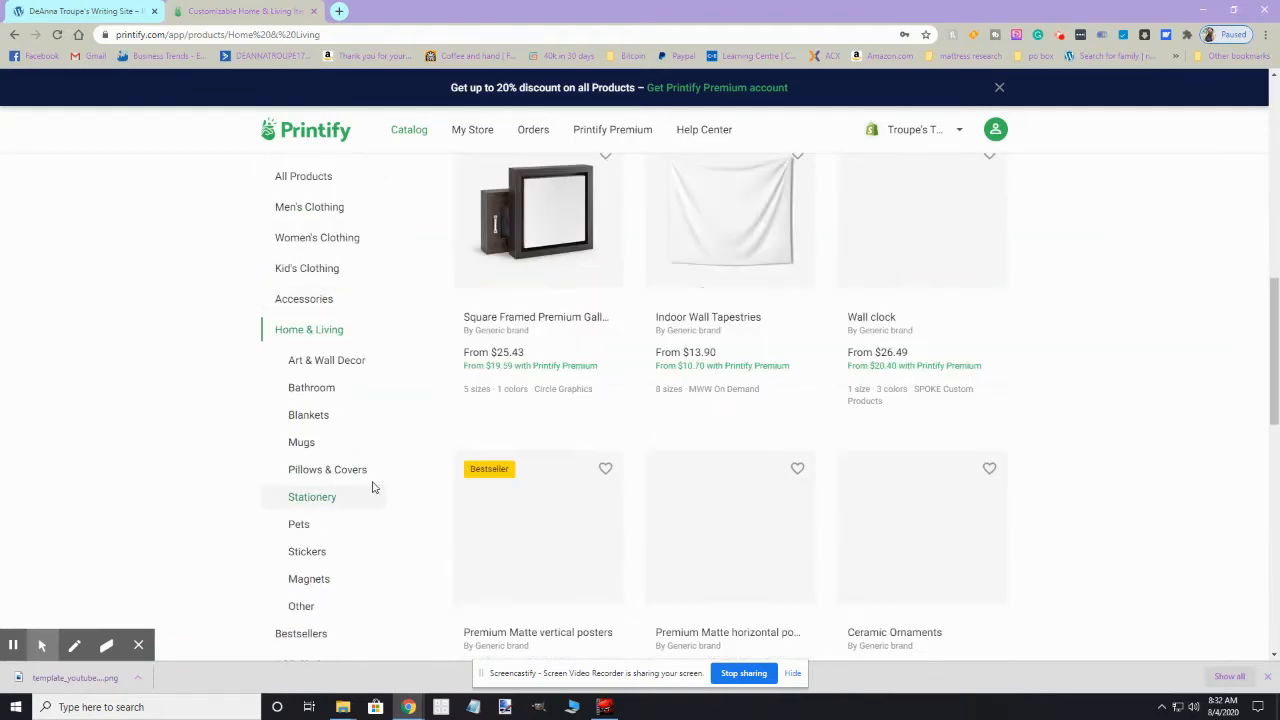
{"action": "scroll", "coordinate": [372, 483], "scroll_direction": "down", "scroll_amount": 3}
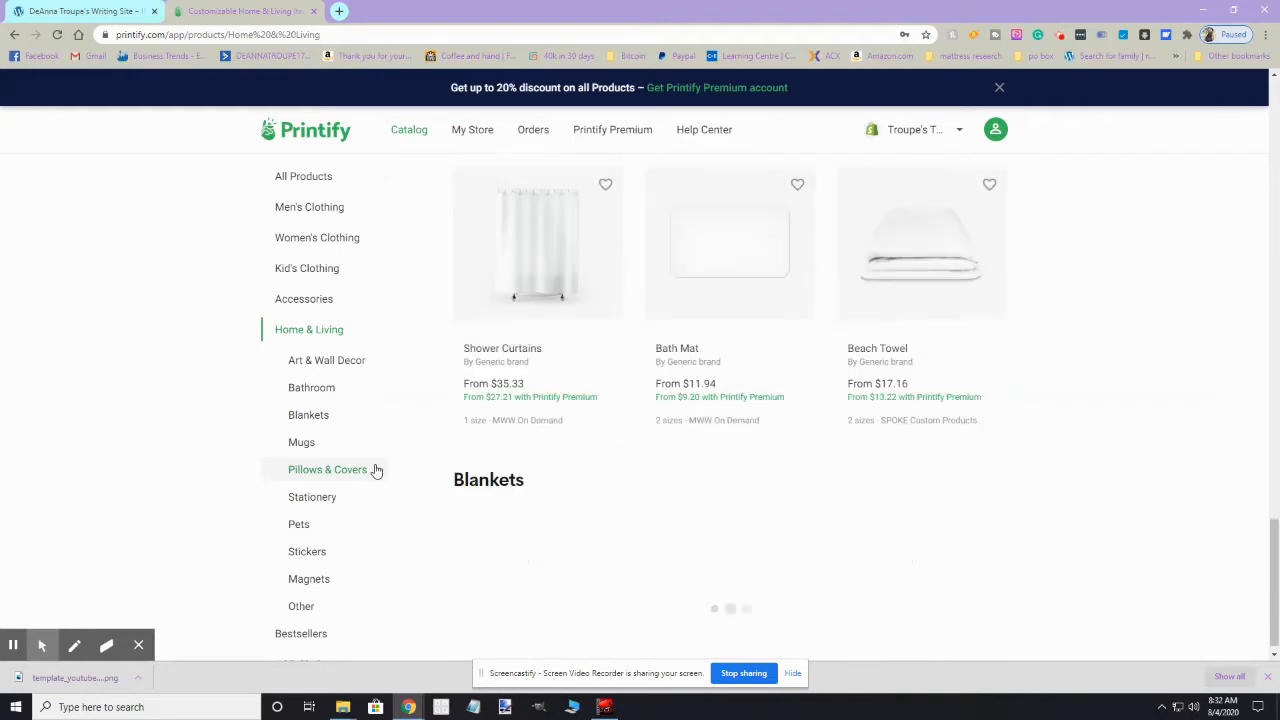
{"action": "scroll", "coordinate": [700, 486], "scroll_direction": "down", "scroll_amount": 3}
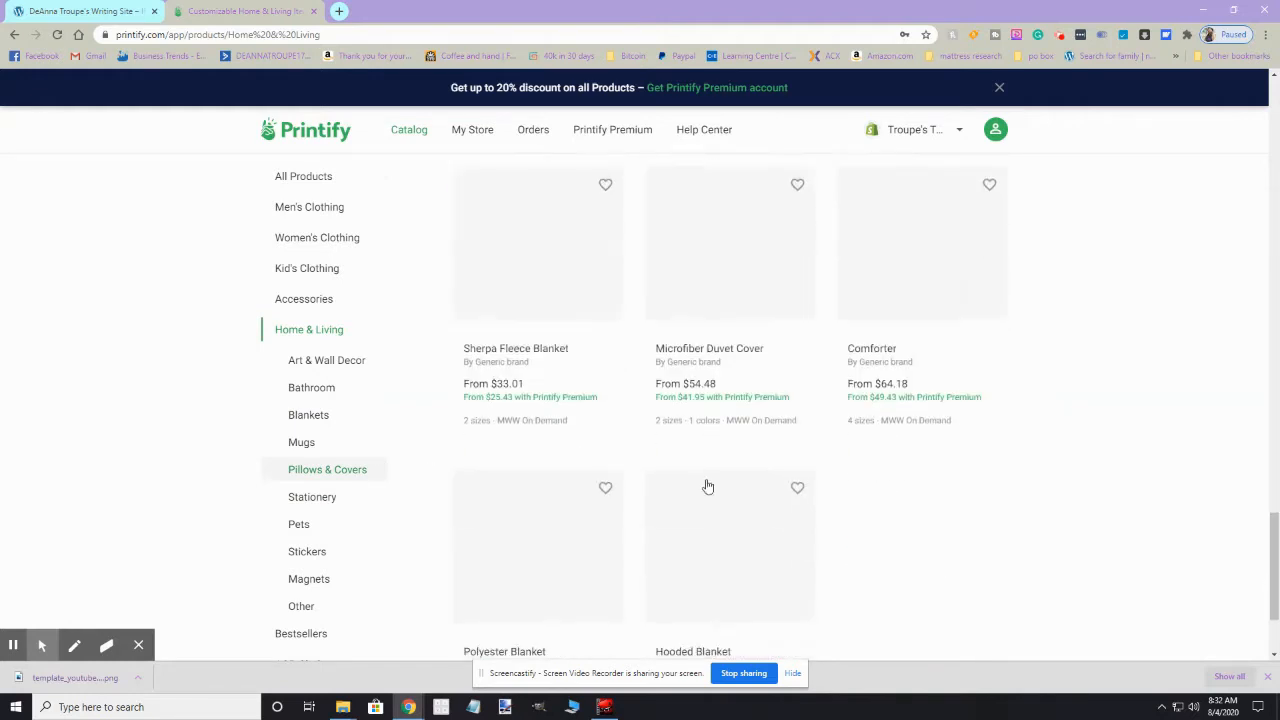
{"action": "scroll", "coordinate": [709, 487], "scroll_direction": "down", "scroll_amount": 3}
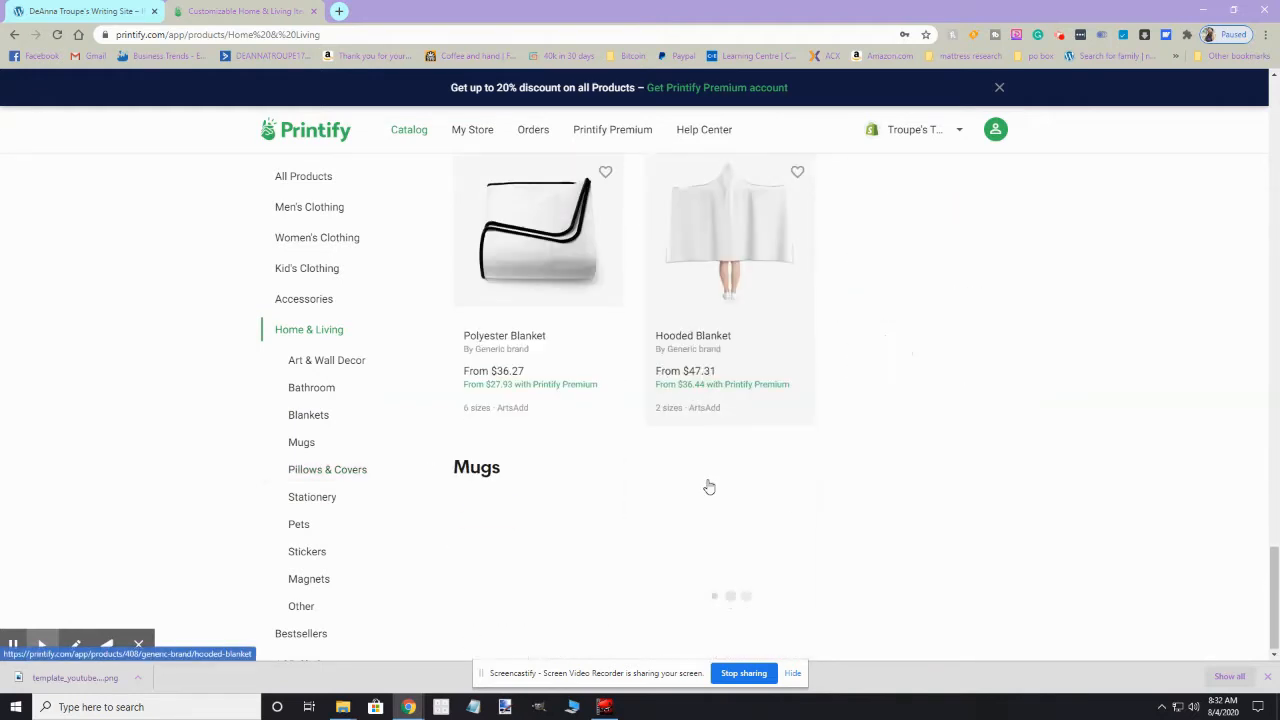
{"action": "scroll", "coordinate": [680, 470], "scroll_direction": "down", "scroll_amount": 6}
{"action": "scroll", "coordinate": [673, 461], "scroll_direction": "down", "scroll_amount": 10}
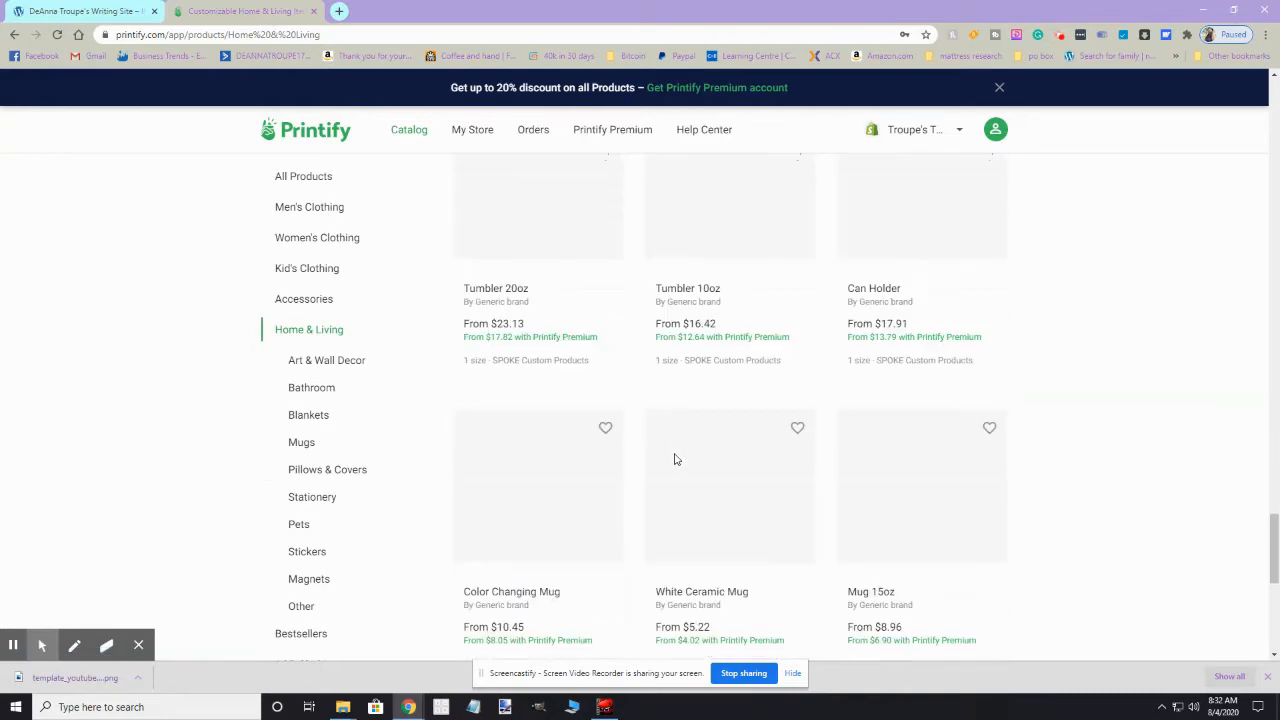
{"action": "scroll", "coordinate": [669, 464], "scroll_direction": "down", "scroll_amount": 6}
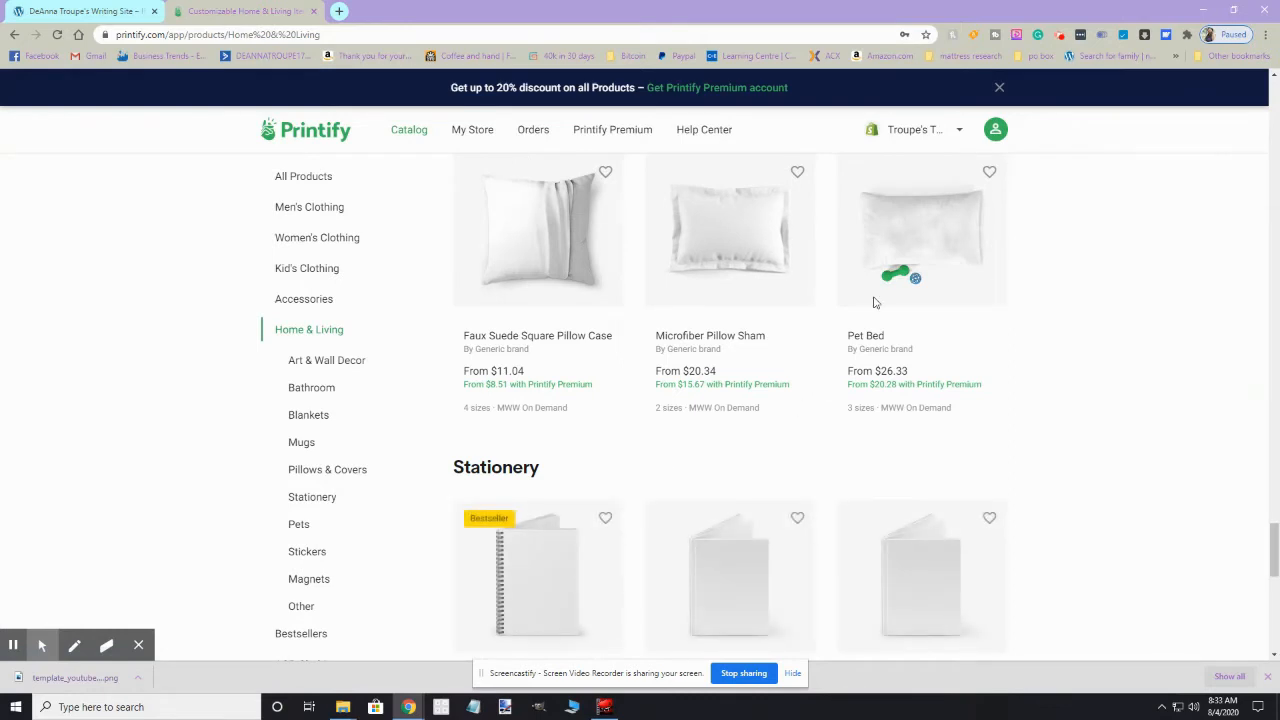
Step: Switch to the connected WooCommerce store, Troupes Treasures – An Online Store, and open the product catalog for it
{"action": "left_click", "coordinate": [960, 133]}
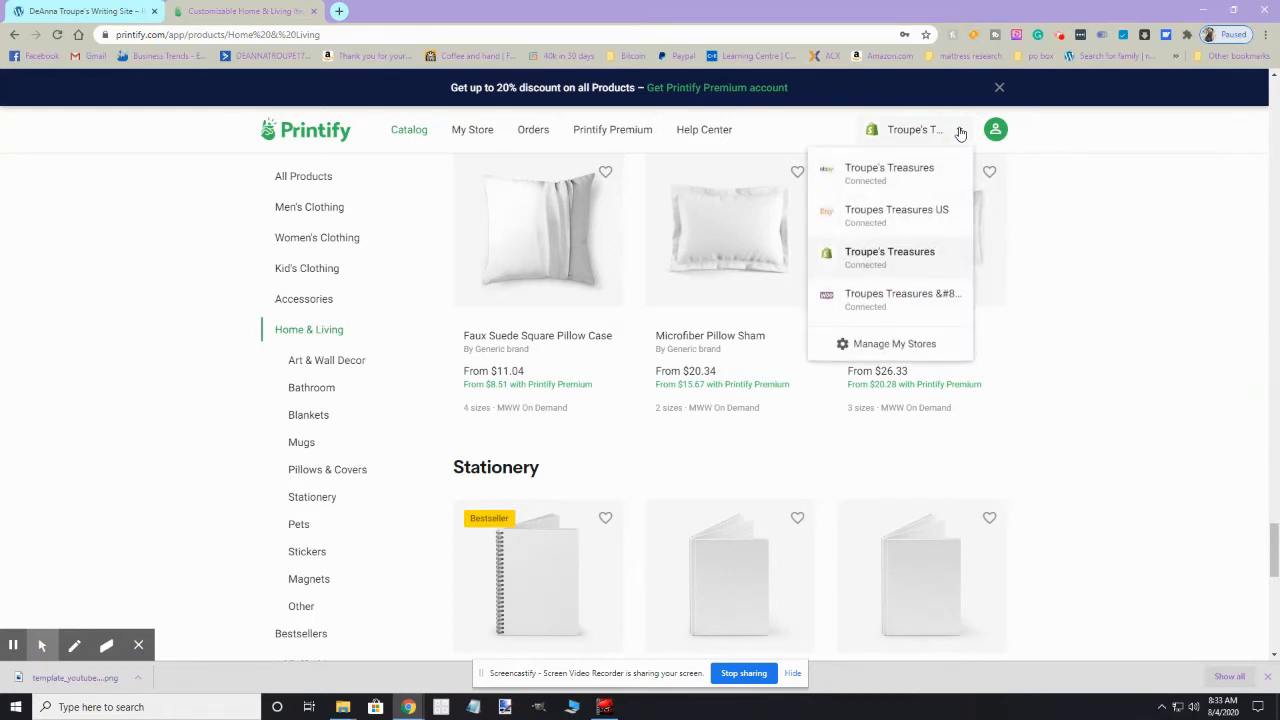
{"action": "left_click", "coordinate": [960, 133]}
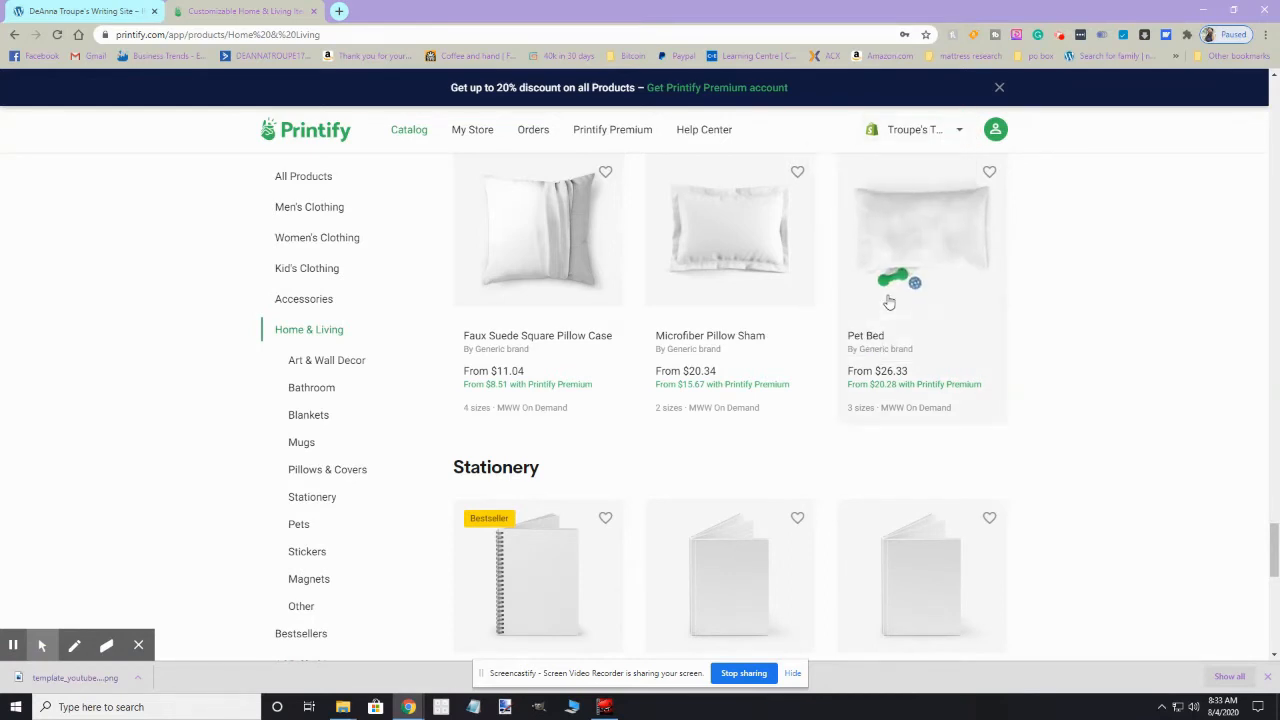
{"action": "left_click", "coordinate": [965, 128]}
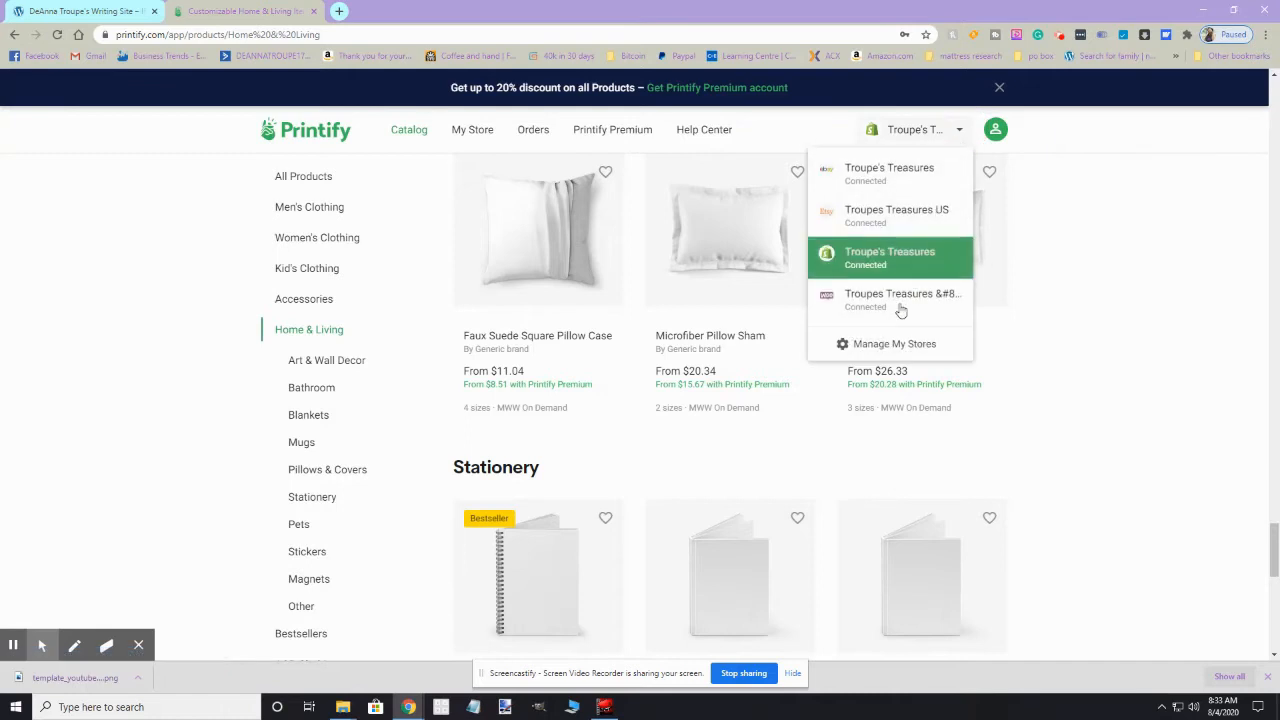
{"action": "left_click", "coordinate": [900, 310]}
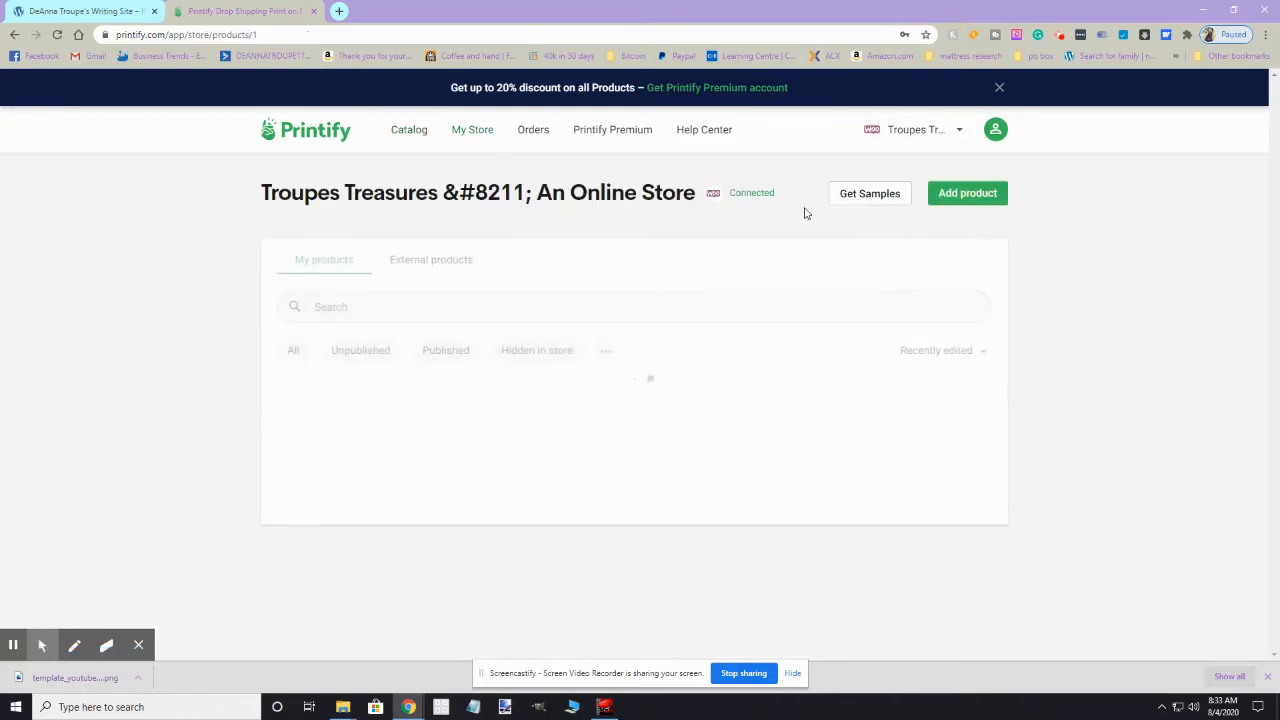
{"action": "left_click", "coordinate": [407, 138]}
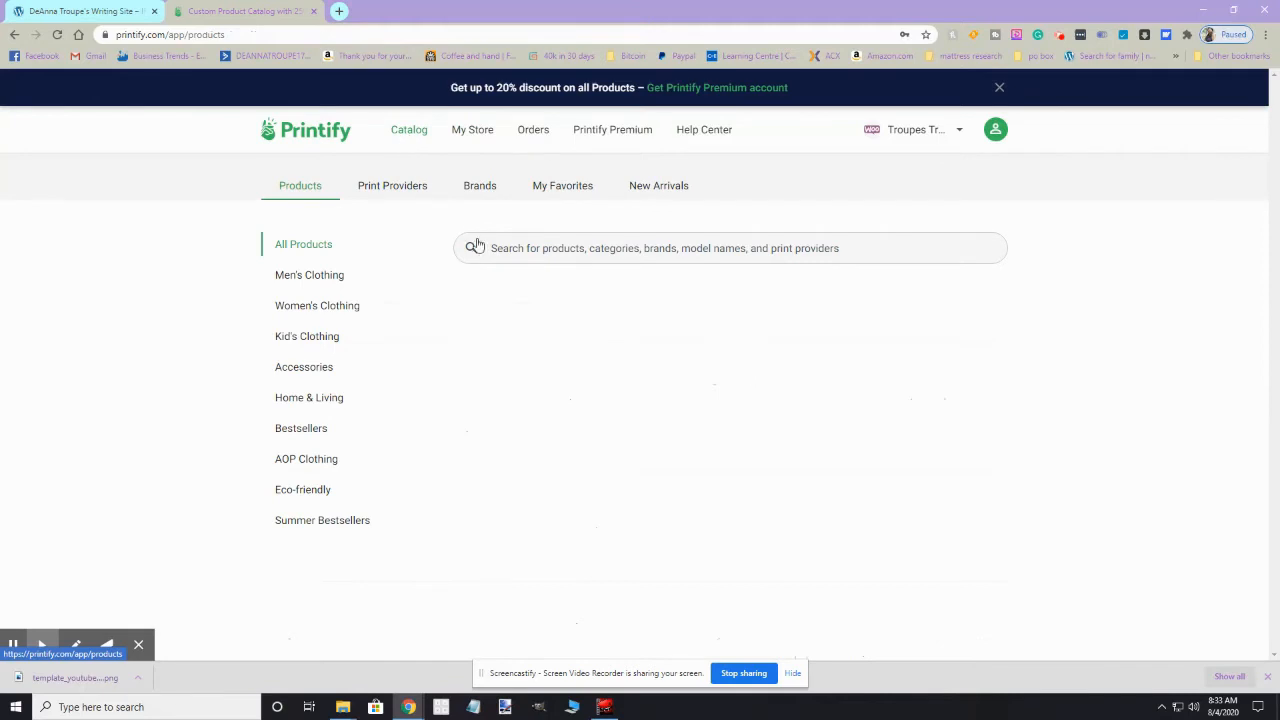
Step: Search the product catalog for "masks" and clear the search again
{"action": "left_click", "coordinate": [508, 246]}
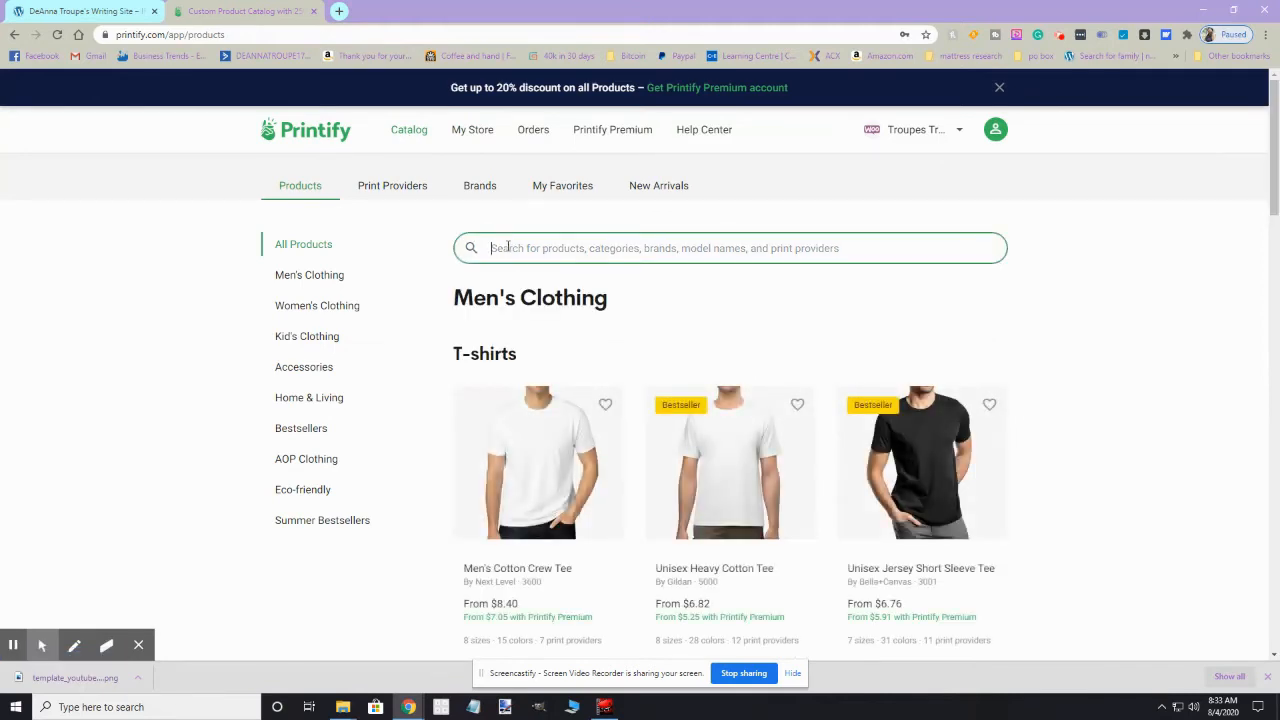
{"action": "type", "text": "masks"}
{"action": "key", "text": "Return"}
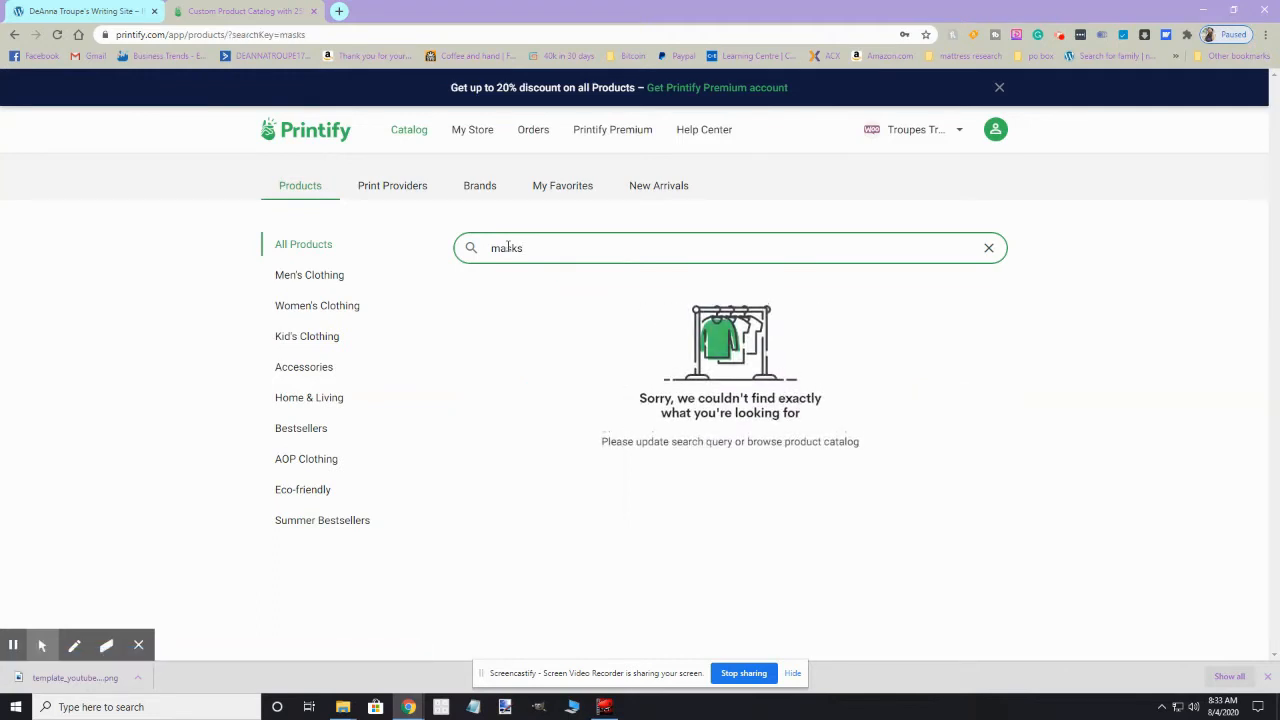
{"action": "key", "text": "Return"}
{"action": "key", "text": "BackSpace"}
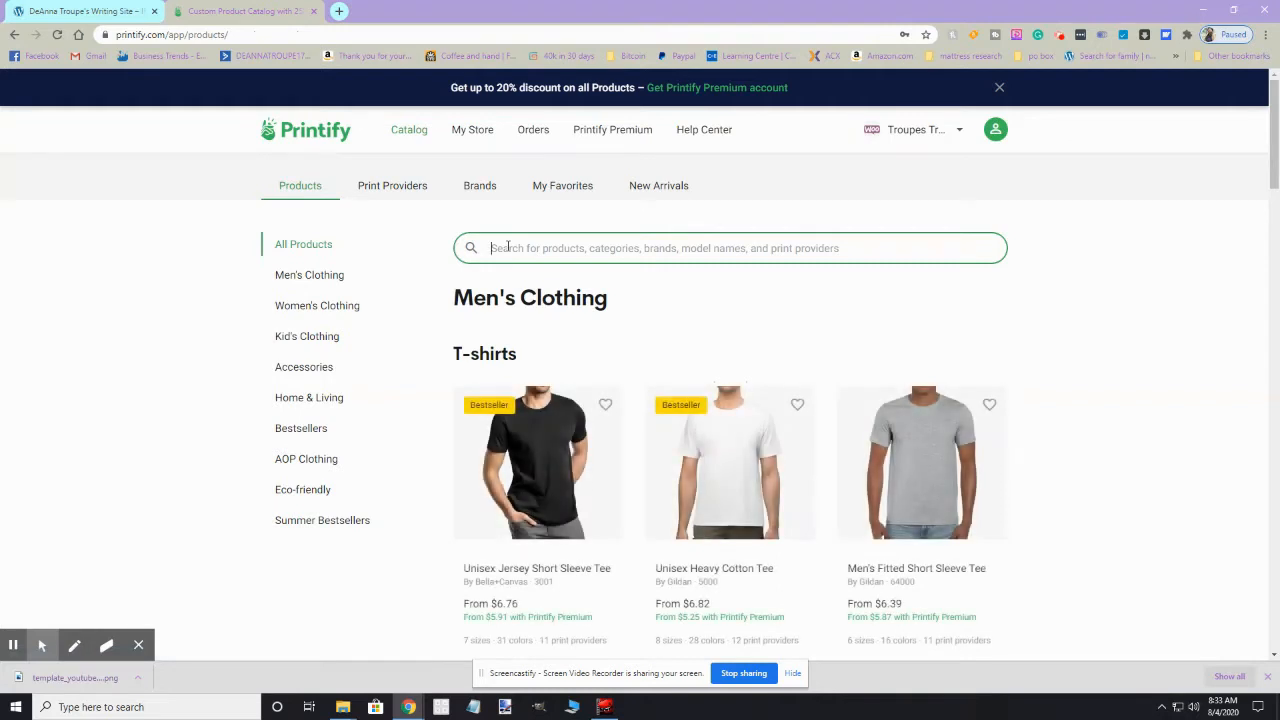
Step: Browse the catalog's Summer Bestsellers category to examine its tanks, bottles, flip-flops, towels and bags
{"action": "left_click", "coordinate": [330, 525]}
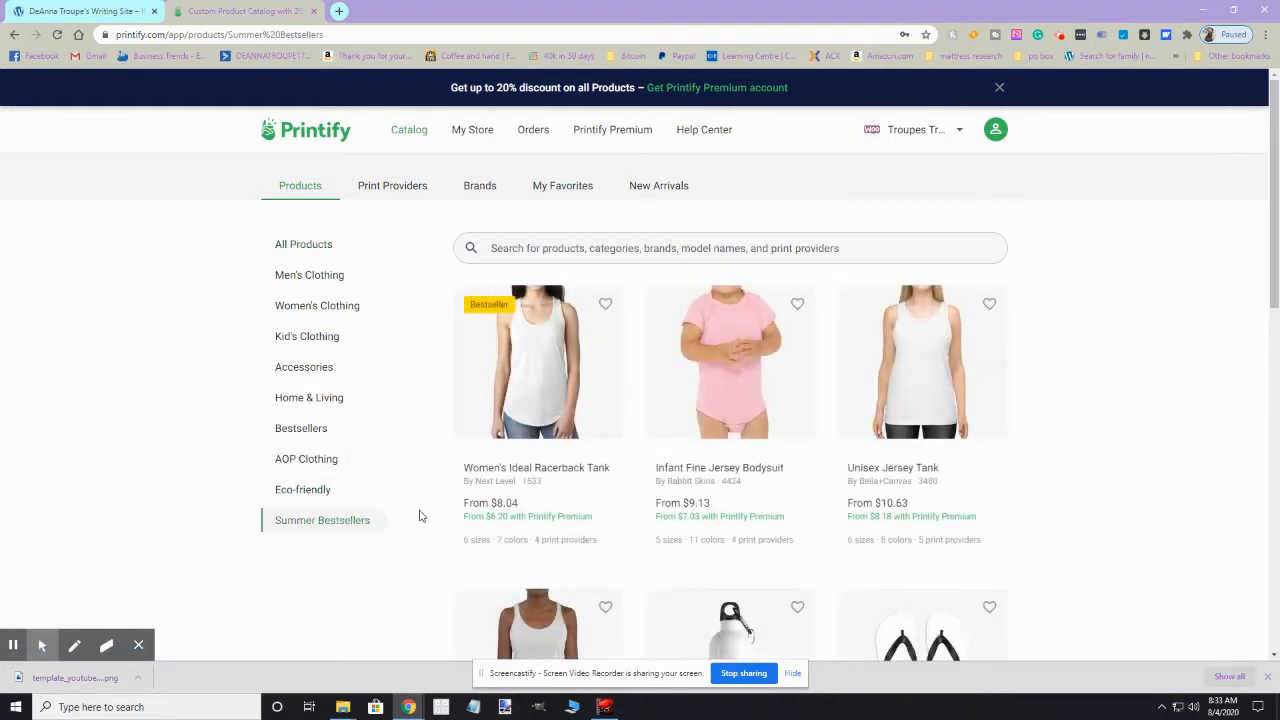
{"action": "scroll", "coordinate": [456, 486], "scroll_direction": "down", "scroll_amount": 5}
{"action": "scroll", "coordinate": [456, 486], "scroll_direction": "down", "scroll_amount": 3}
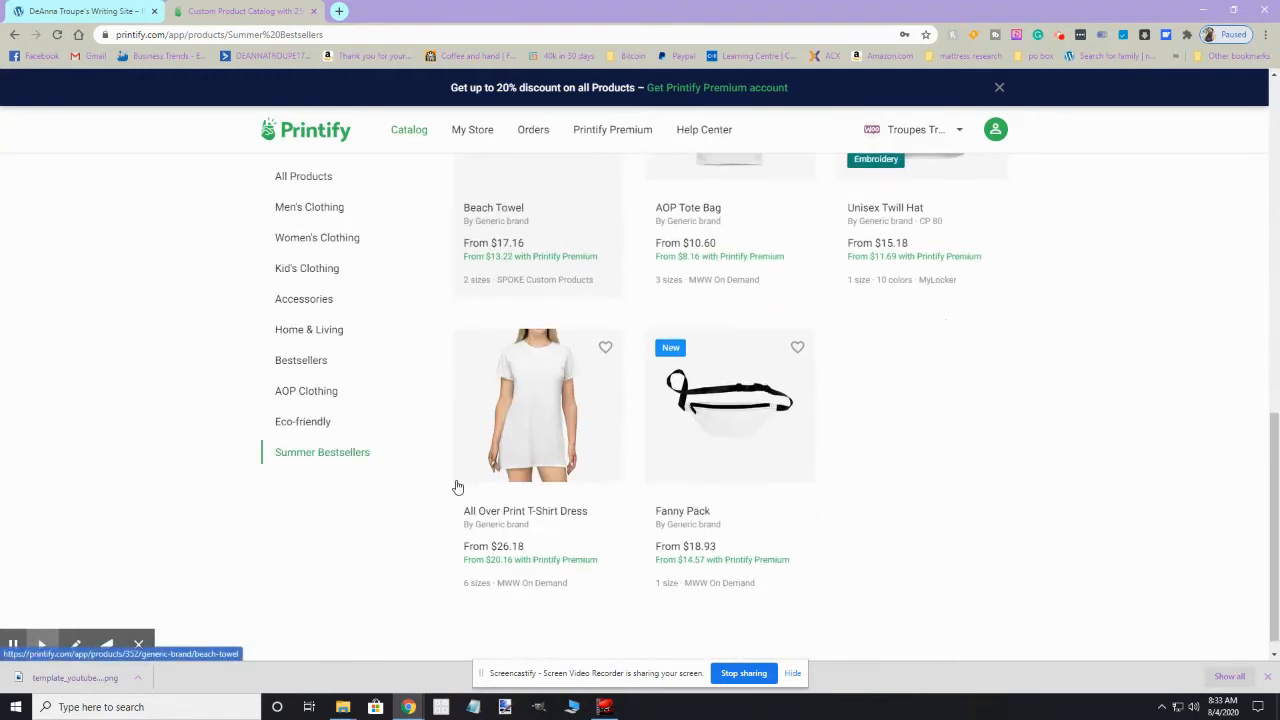
{"action": "scroll", "coordinate": [456, 486], "scroll_direction": "up", "scroll_amount": 3}
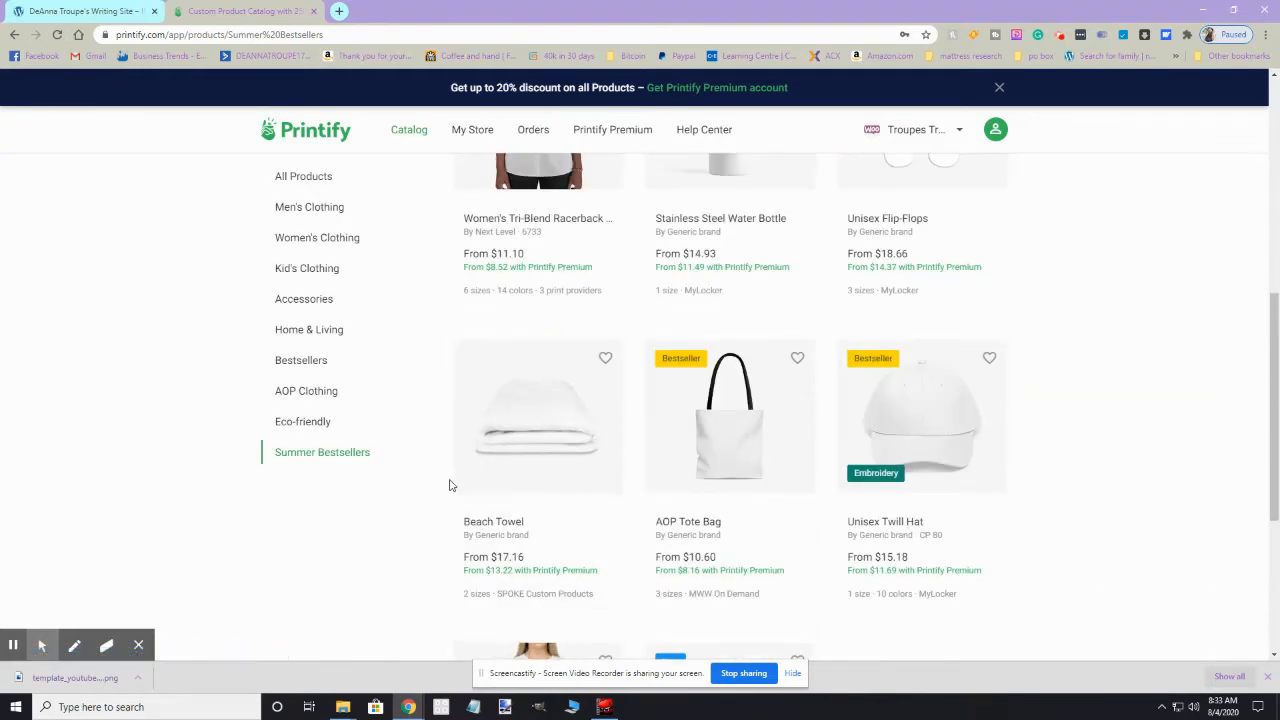
{"action": "scroll", "coordinate": [436, 476], "scroll_direction": "up", "scroll_amount": 1}
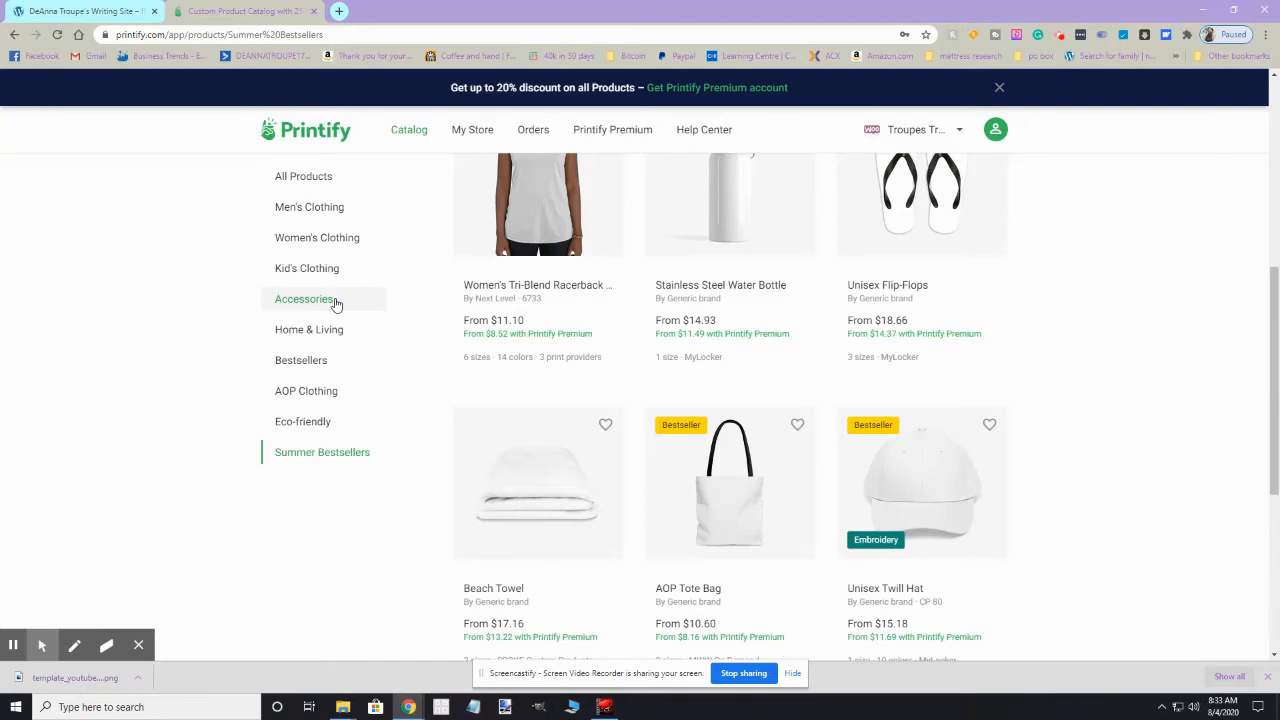
{"action": "scroll", "coordinate": [500, 360], "scroll_direction": "up", "scroll_amount": 1}
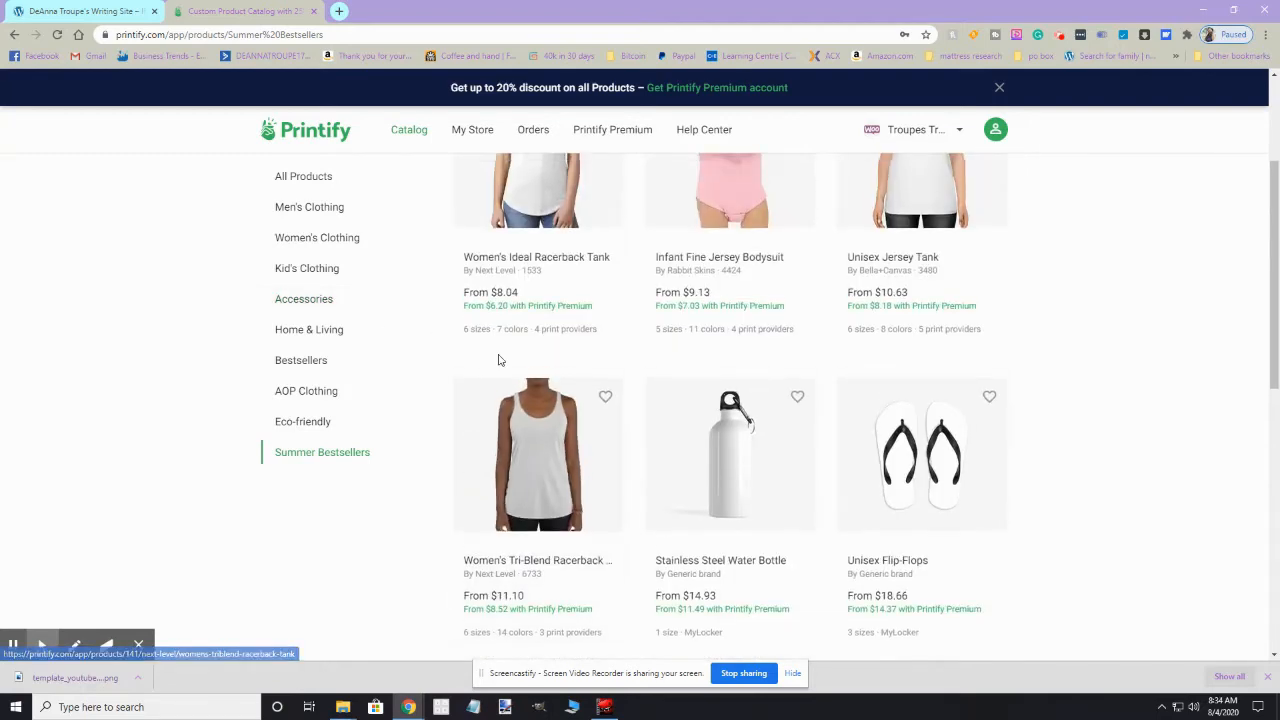
{"action": "scroll", "coordinate": [500, 358], "scroll_direction": "up", "scroll_amount": 3}
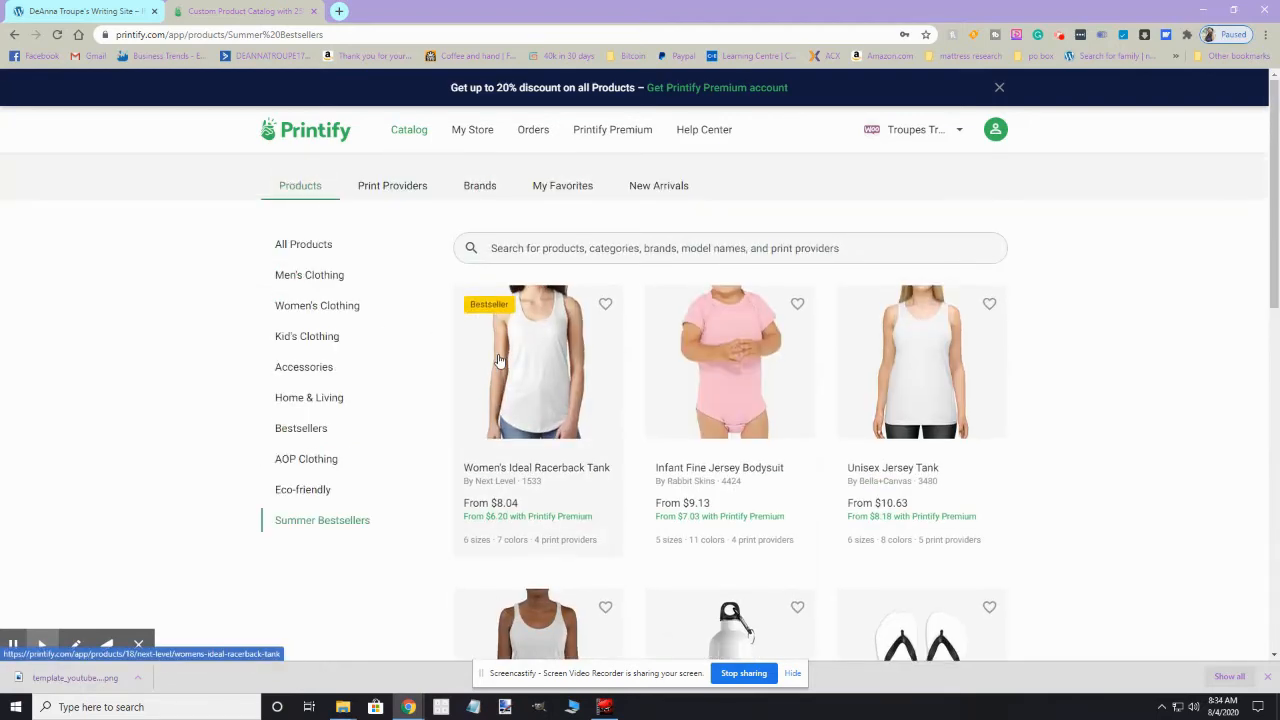
Step: Browse the All Products listing to examine the men's clothing, from T-shirts and hoodies through shoes and sportswear to tank tops
{"action": "left_click", "coordinate": [306, 250]}
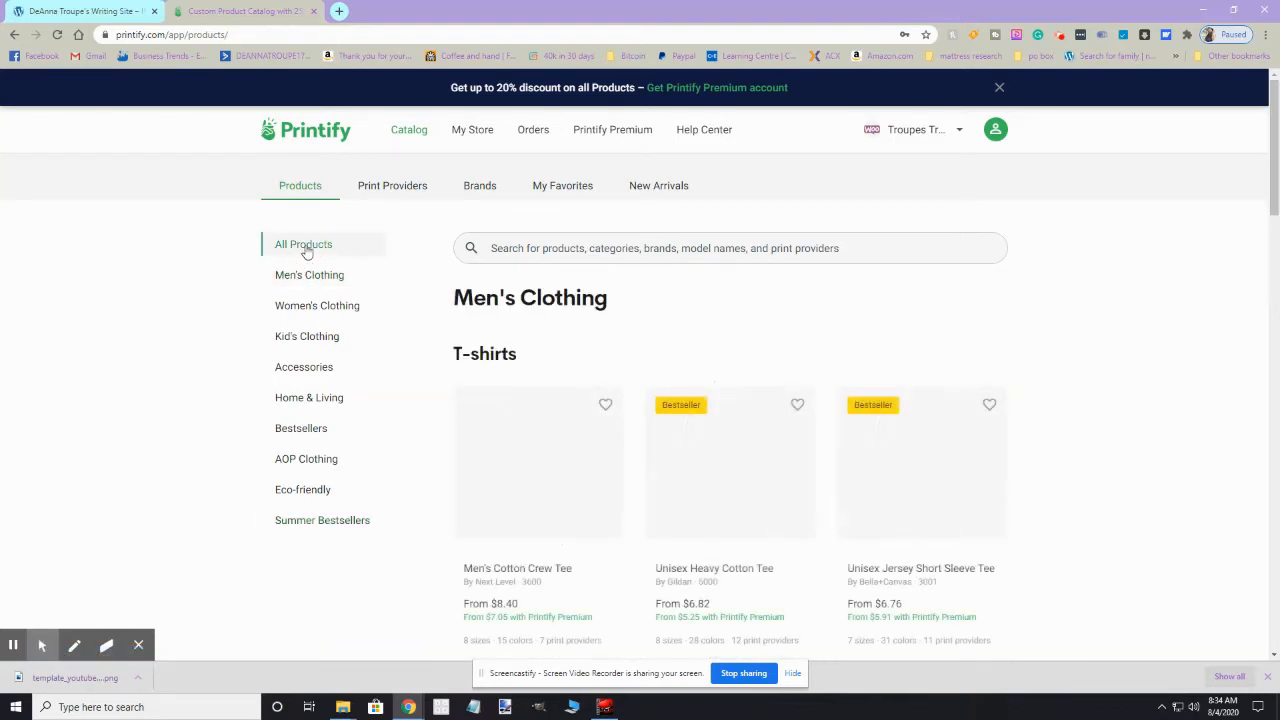
{"action": "scroll", "coordinate": [630, 385], "scroll_direction": "down", "scroll_amount": 3}
{"action": "scroll", "coordinate": [630, 373], "scroll_direction": "down", "scroll_amount": 3}
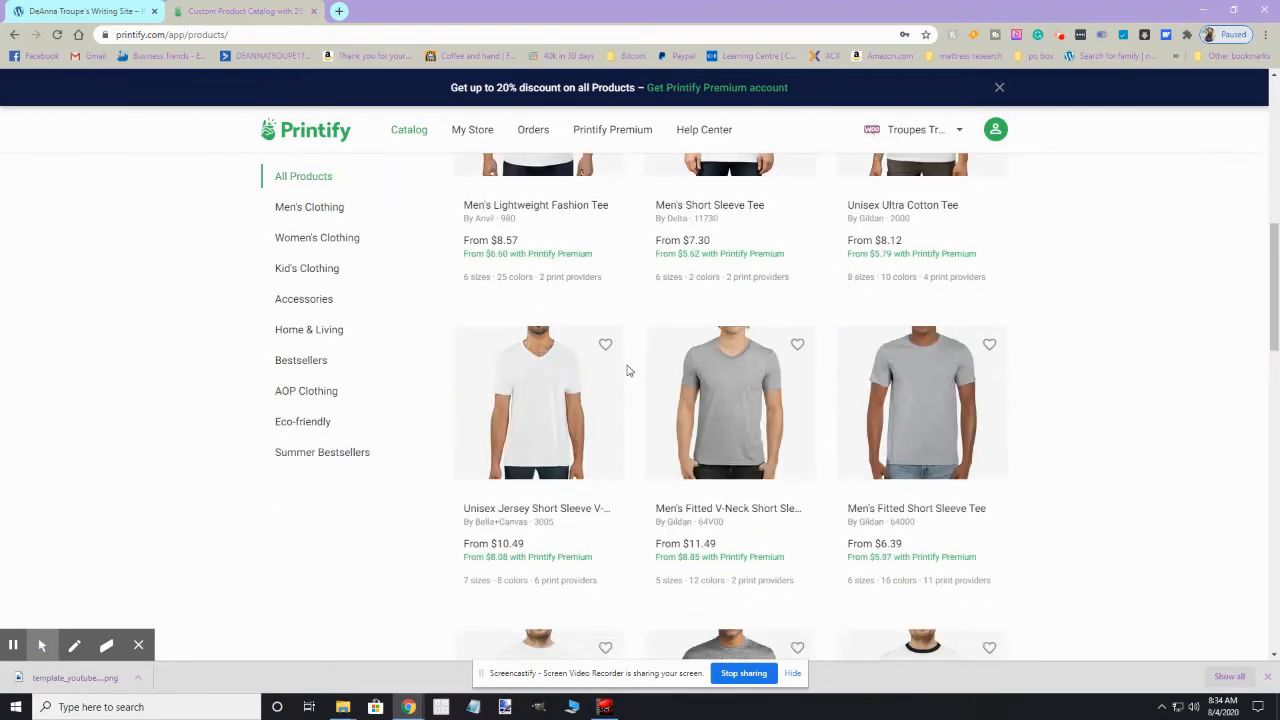
{"action": "scroll", "coordinate": [620, 360], "scroll_direction": "down", "scroll_amount": 6}
{"action": "scroll", "coordinate": [616, 352], "scroll_direction": "down", "scroll_amount": 7}
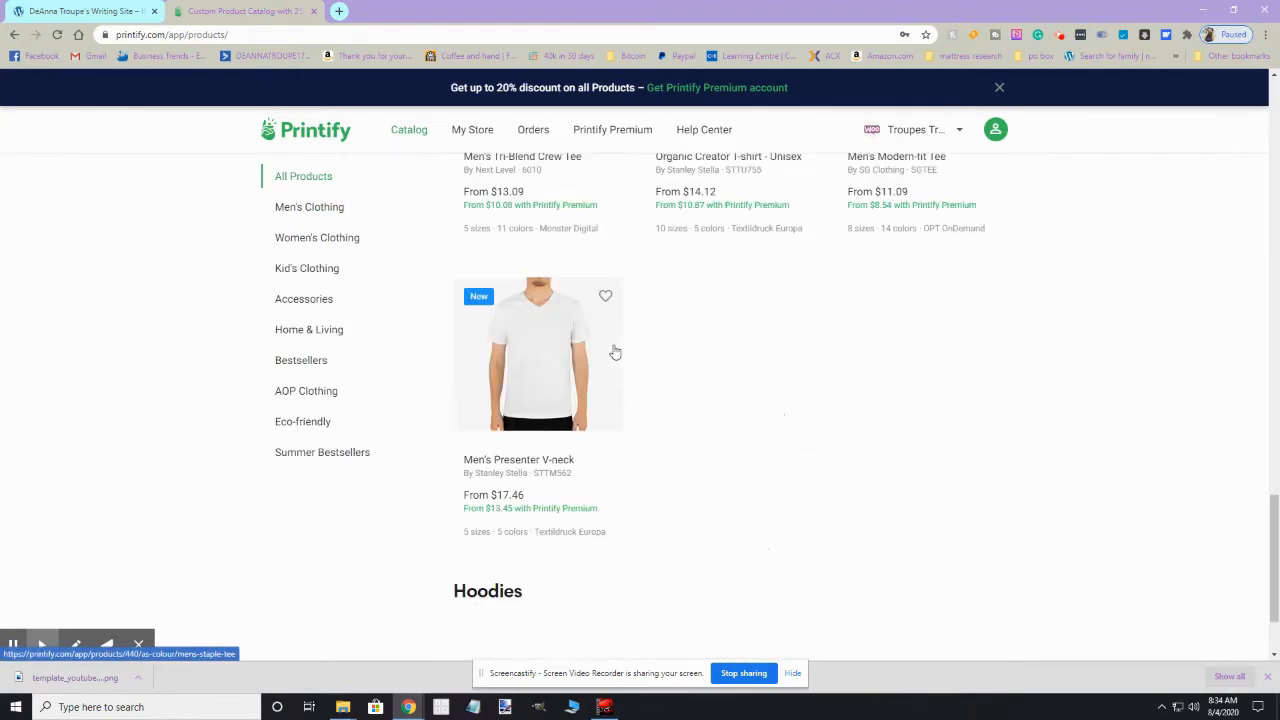
{"action": "scroll", "coordinate": [615, 352], "scroll_direction": "down", "scroll_amount": 8}
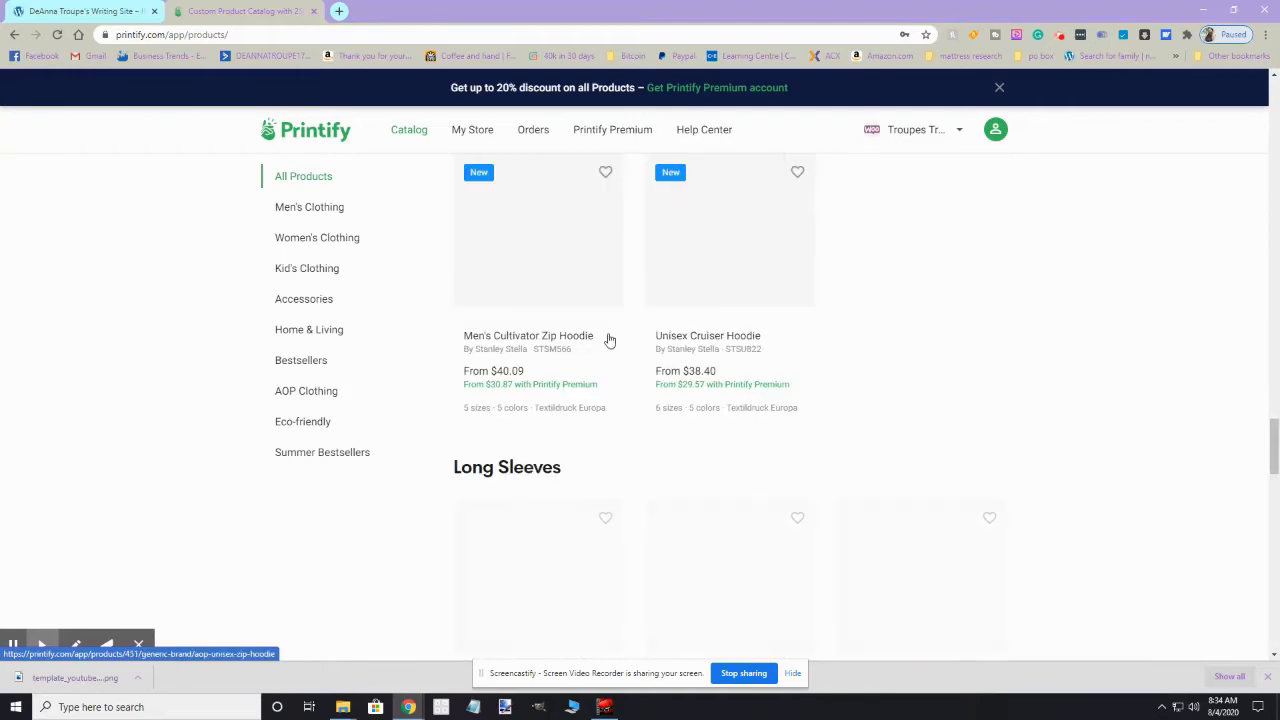
{"action": "scroll", "coordinate": [607, 333], "scroll_direction": "down", "scroll_amount": 7}
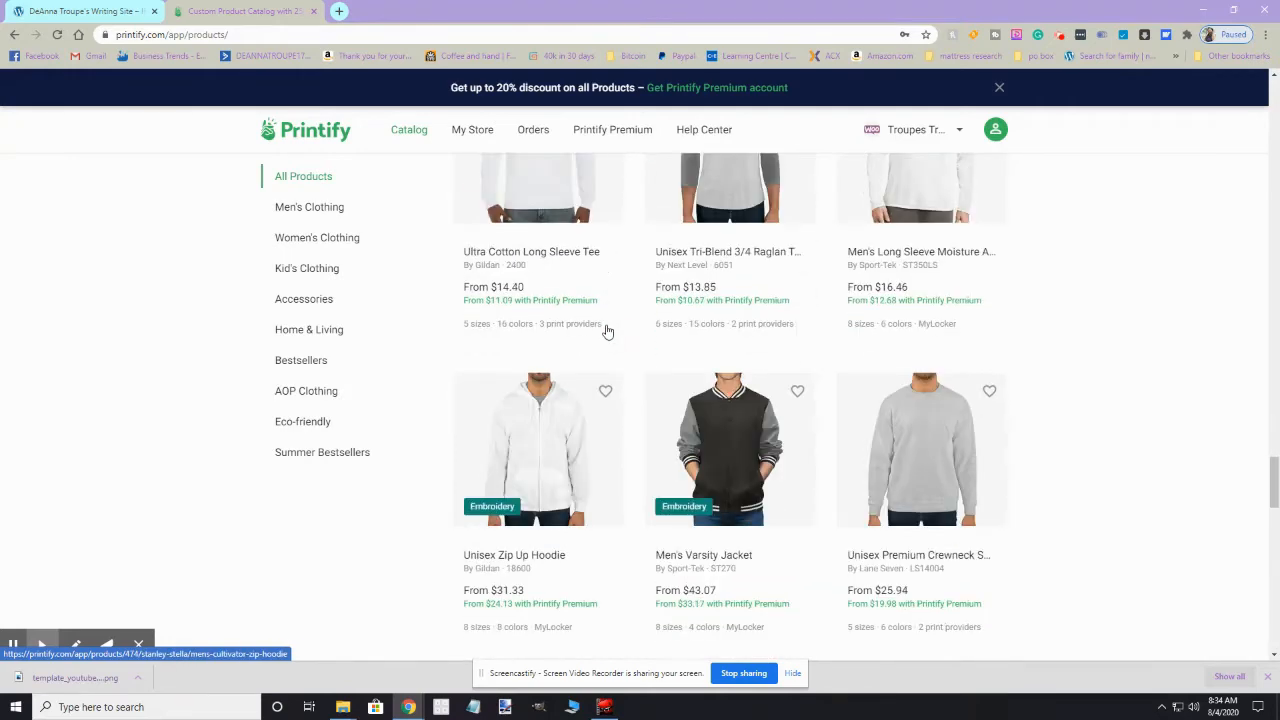
{"action": "scroll", "coordinate": [606, 331], "scroll_direction": "down", "scroll_amount": 10}
{"action": "scroll", "coordinate": [604, 332], "scroll_direction": "down", "scroll_amount": 8}
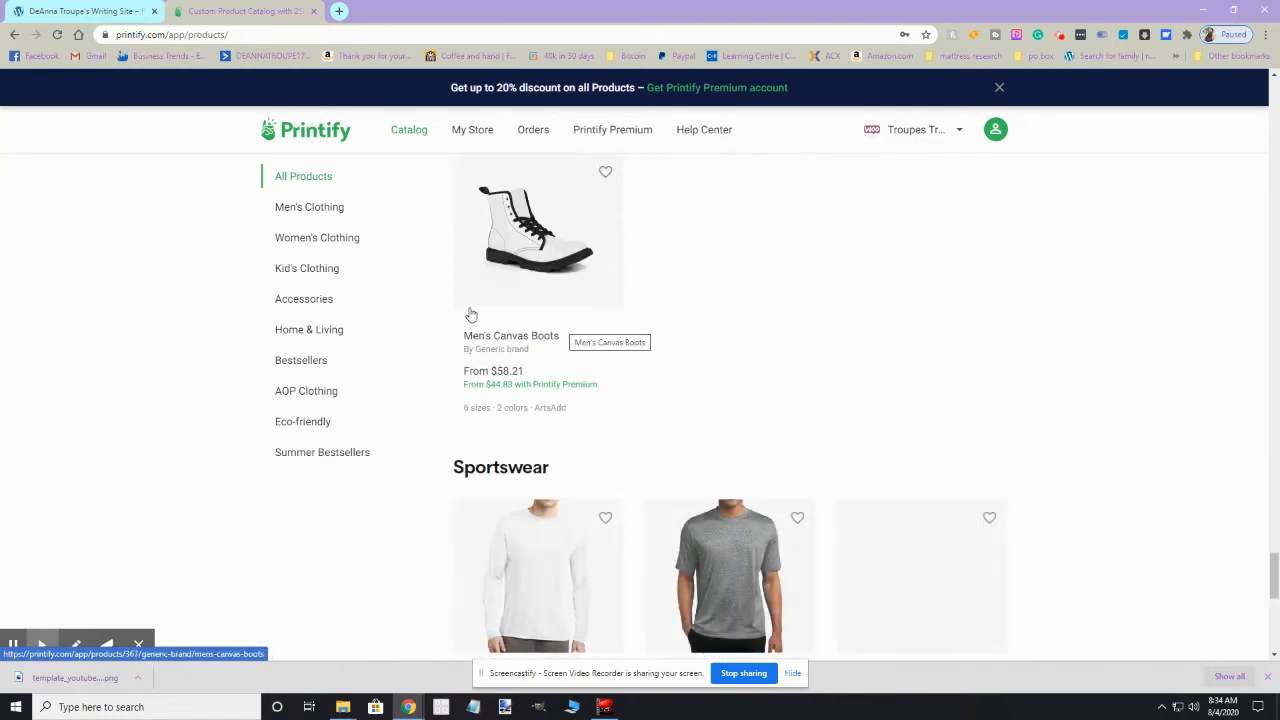
{"action": "scroll", "coordinate": [515, 355], "scroll_direction": "down", "scroll_amount": 7}
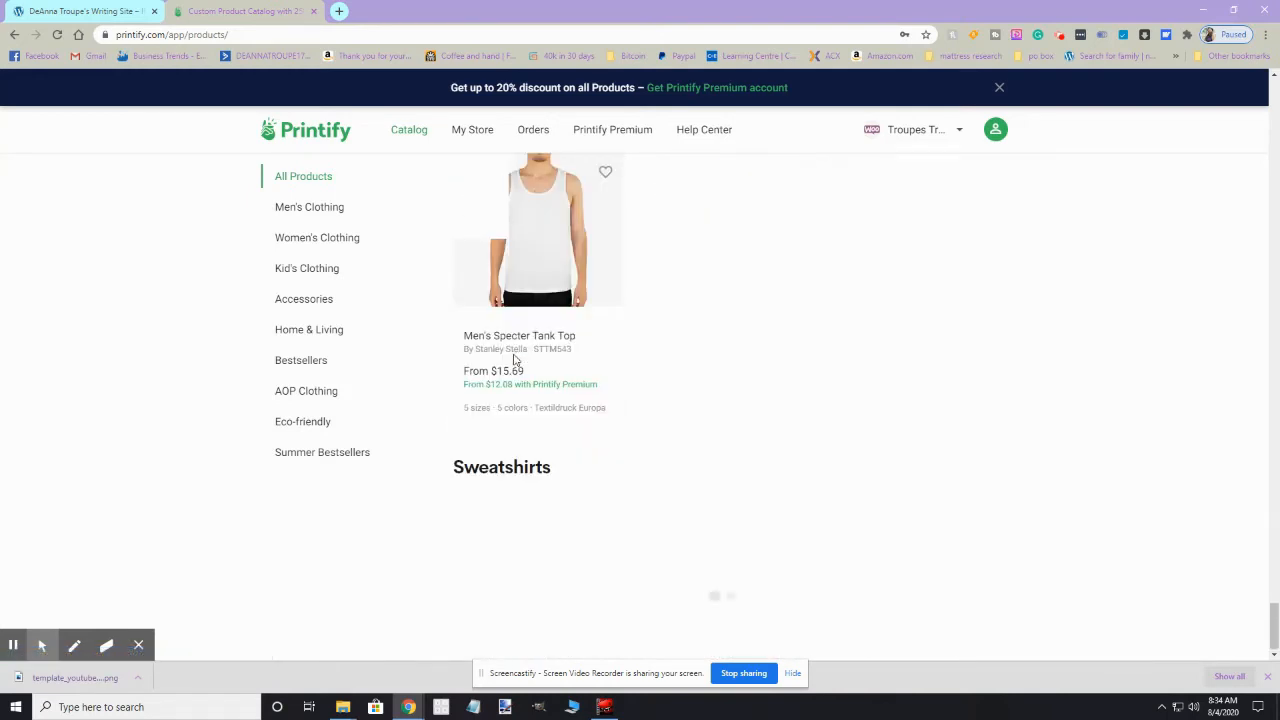
Step: Browse the catalog's Bestsellers category to examine its shirts, mugs, notebooks, pillows, phone cases, bags and buttons
{"action": "left_click", "coordinate": [315, 366]}
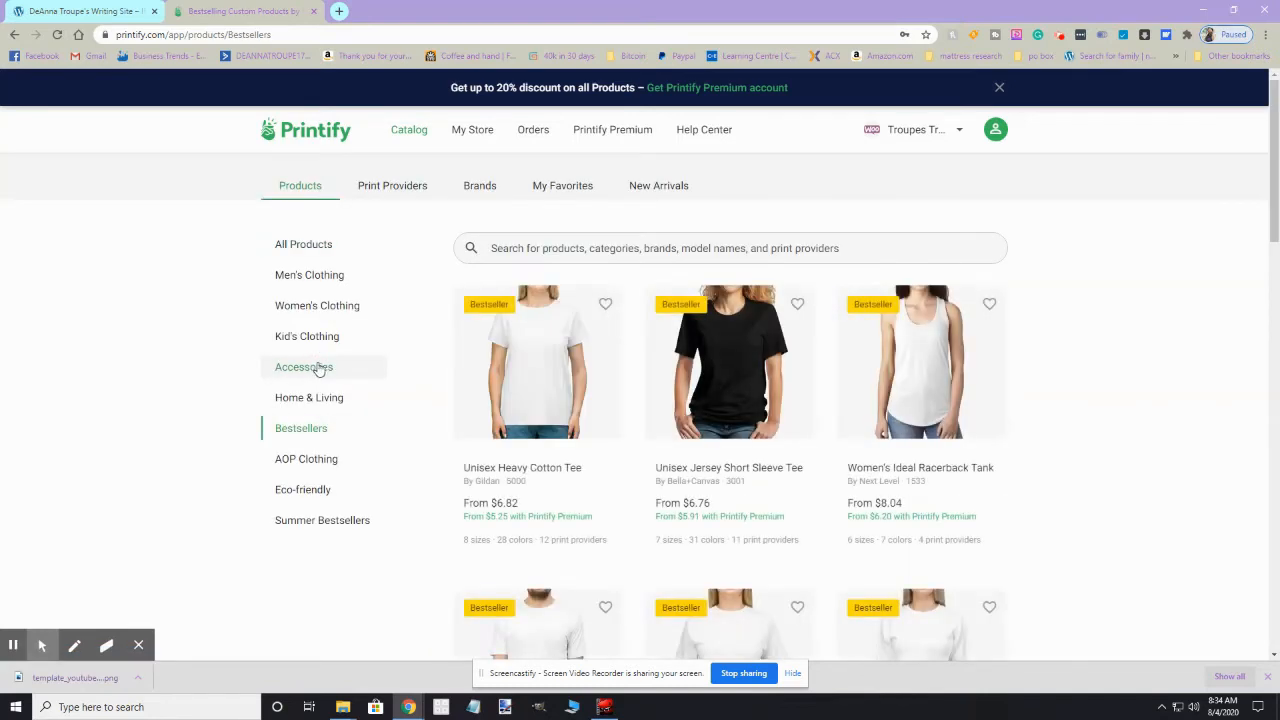
{"action": "scroll", "coordinate": [530, 444], "scroll_direction": "down", "scroll_amount": 3}
{"action": "scroll", "coordinate": [541, 444], "scroll_direction": "down", "scroll_amount": 7}
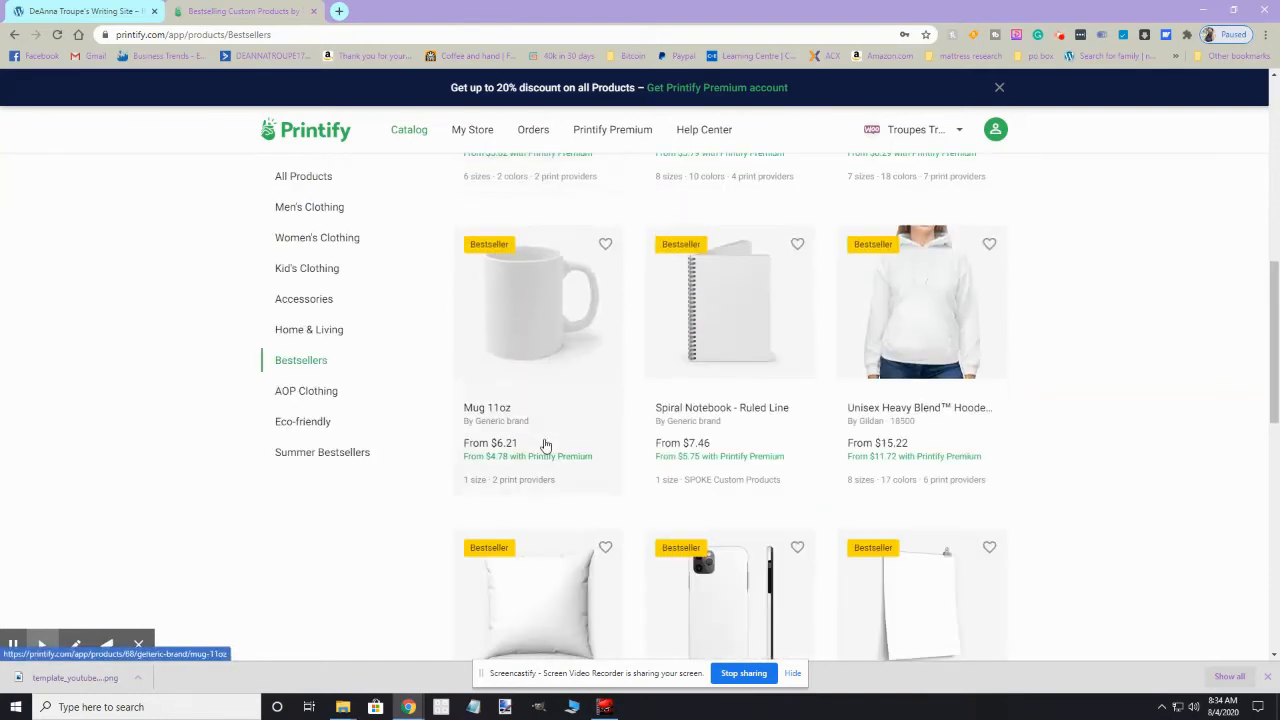
{"action": "scroll", "coordinate": [546, 444], "scroll_direction": "down", "scroll_amount": 3}
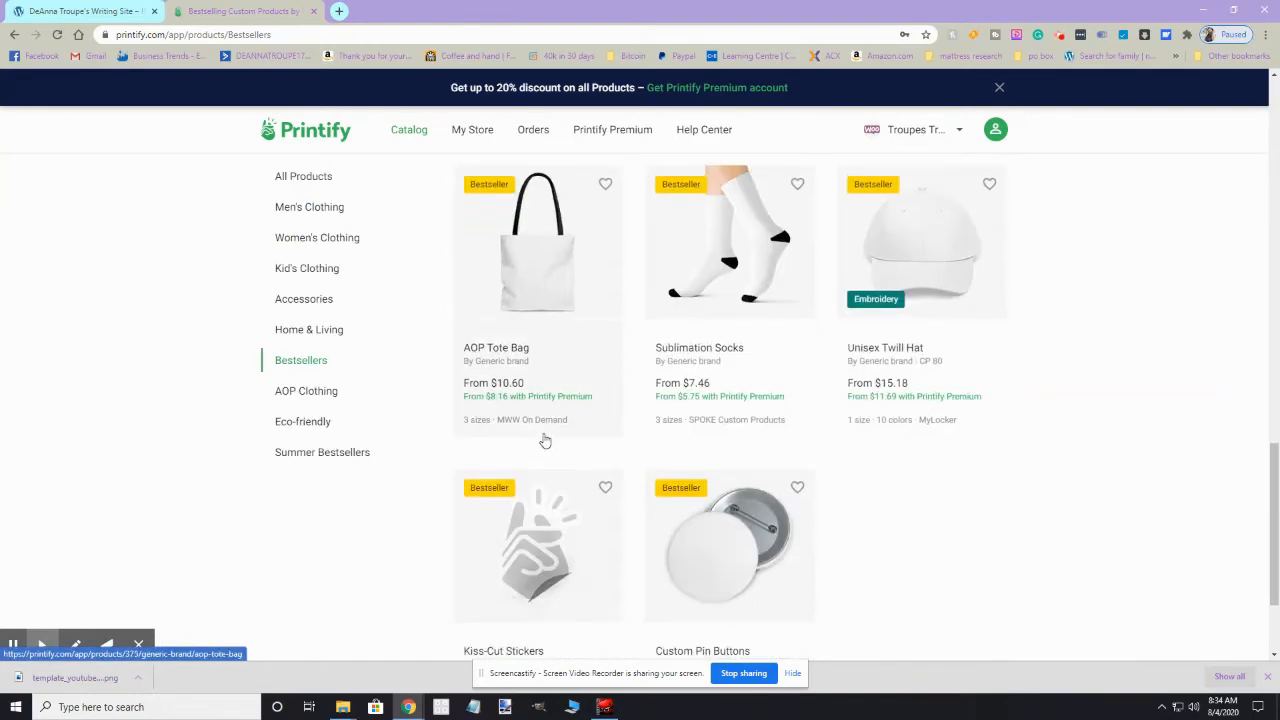
{"action": "scroll", "coordinate": [545, 441], "scroll_direction": "down", "scroll_amount": 2}
{"action": "scroll", "coordinate": [545, 441], "scroll_direction": "up", "scroll_amount": 4}
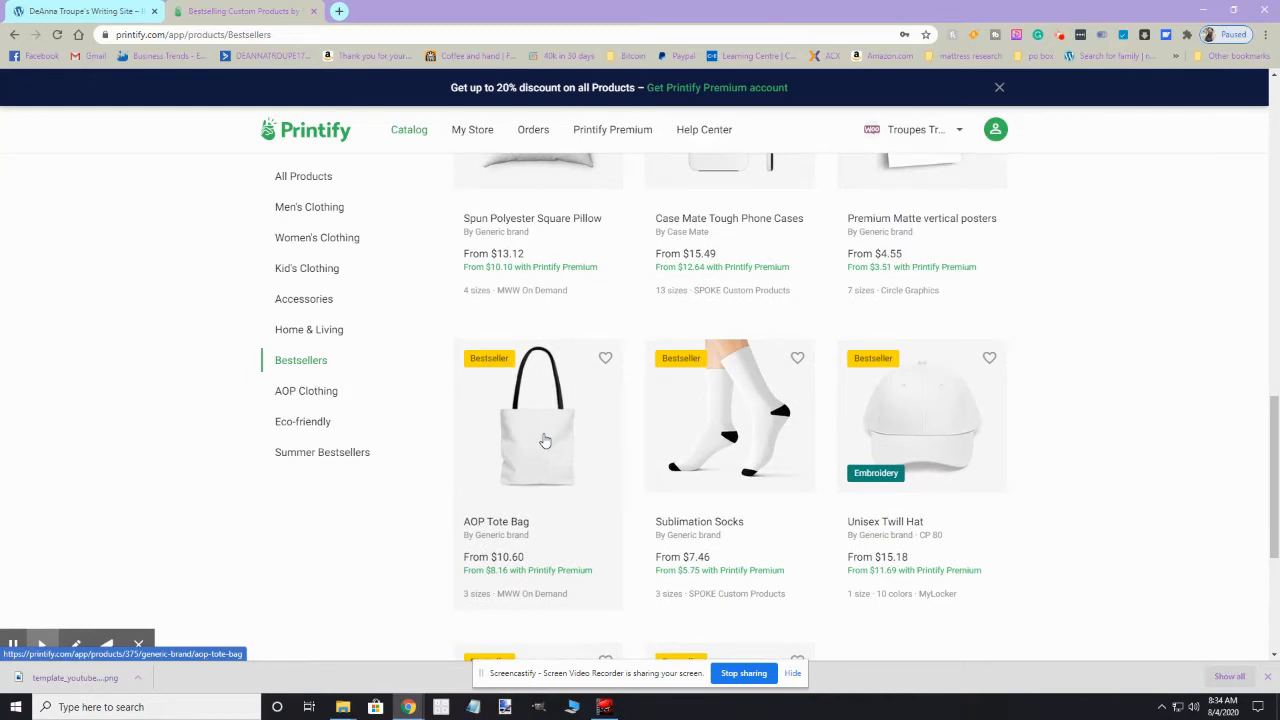
{"action": "scroll", "coordinate": [545, 441], "scroll_direction": "up", "scroll_amount": 2}
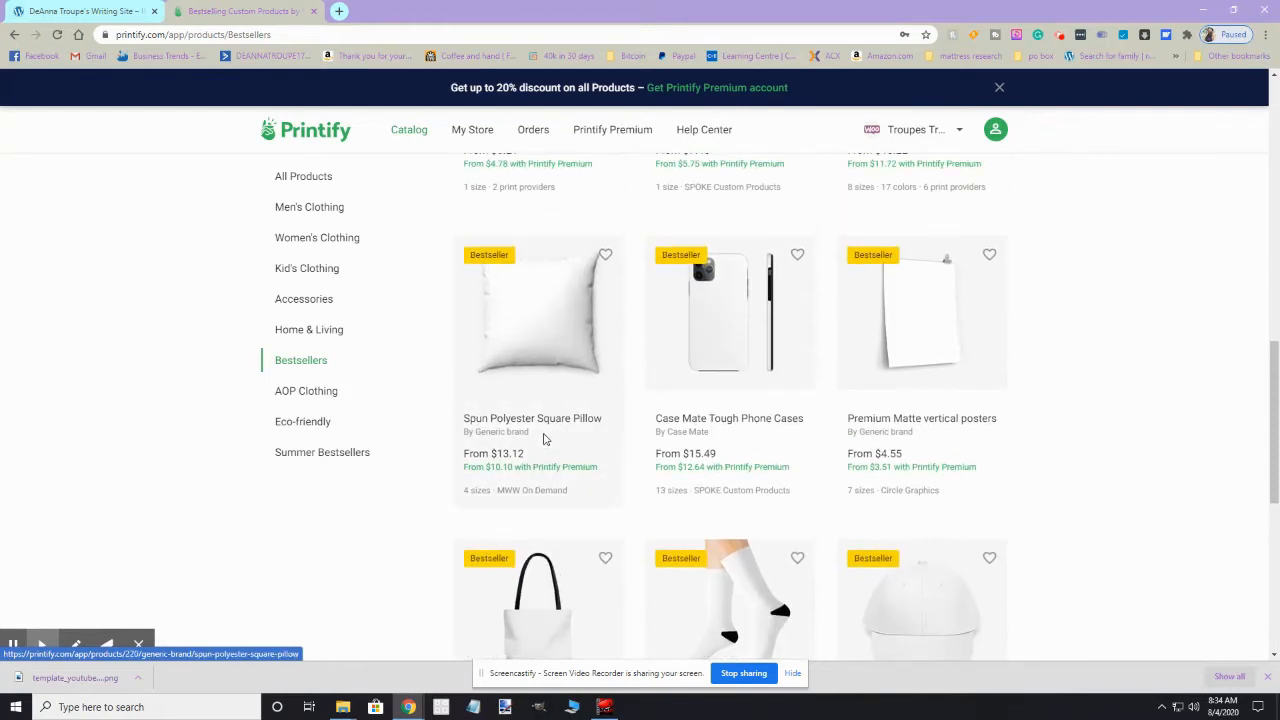
{"action": "scroll", "coordinate": [545, 441], "scroll_direction": "up", "scroll_amount": 3}
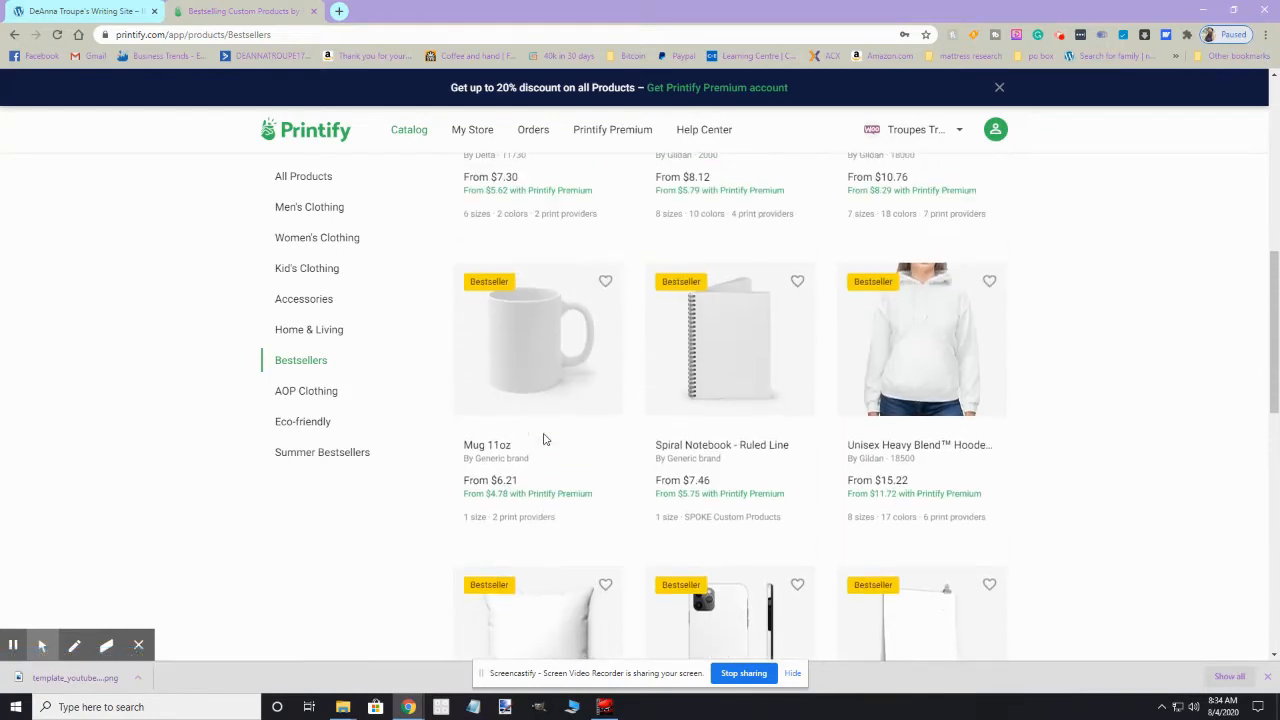
{"action": "scroll", "coordinate": [545, 441], "scroll_direction": "up", "scroll_amount": 4}
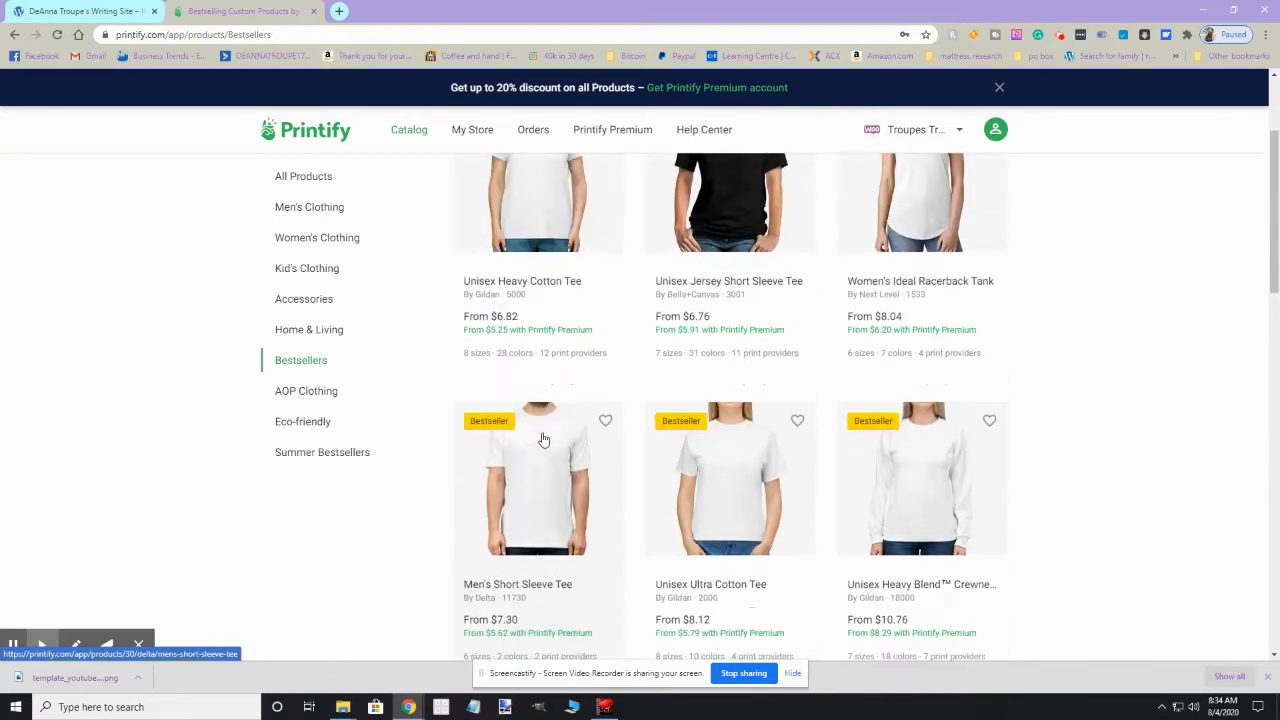
{"action": "scroll", "coordinate": [543, 440], "scroll_direction": "down", "scroll_amount": 2}
{"action": "scroll", "coordinate": [543, 440], "scroll_direction": "down", "scroll_amount": 2}
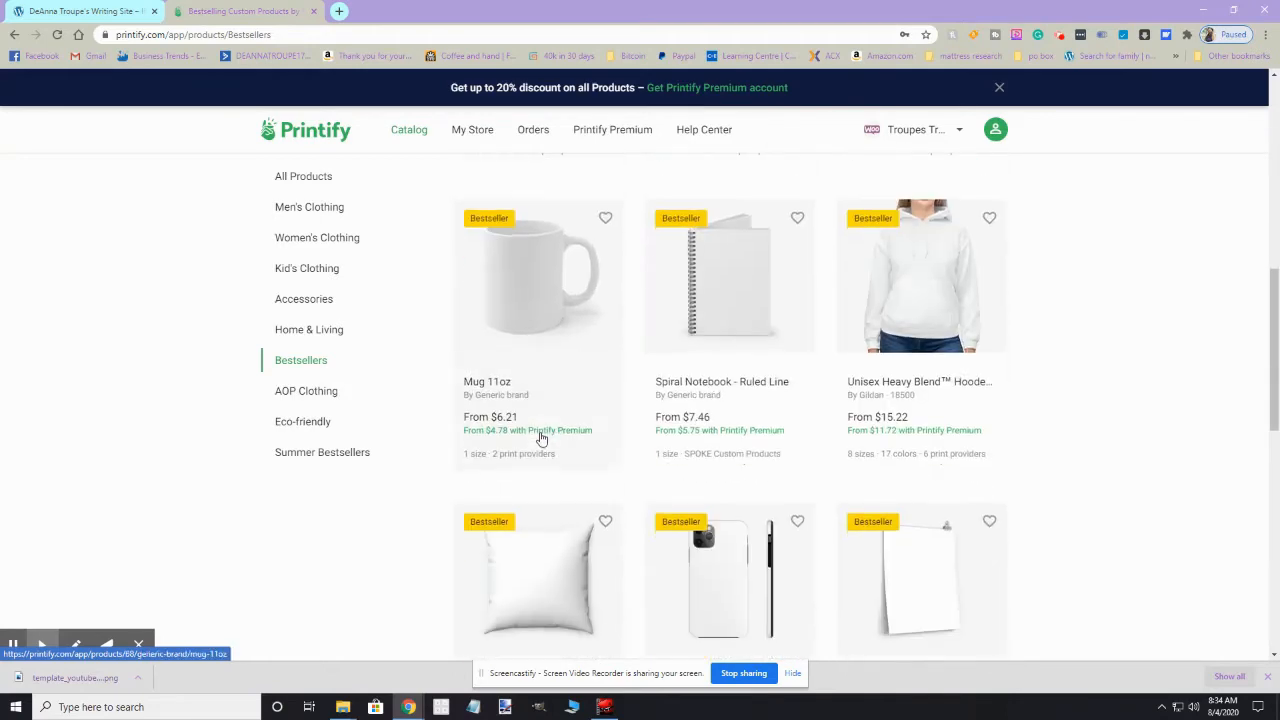
{"action": "scroll", "coordinate": [545, 428], "scroll_direction": "down", "scroll_amount": 1}
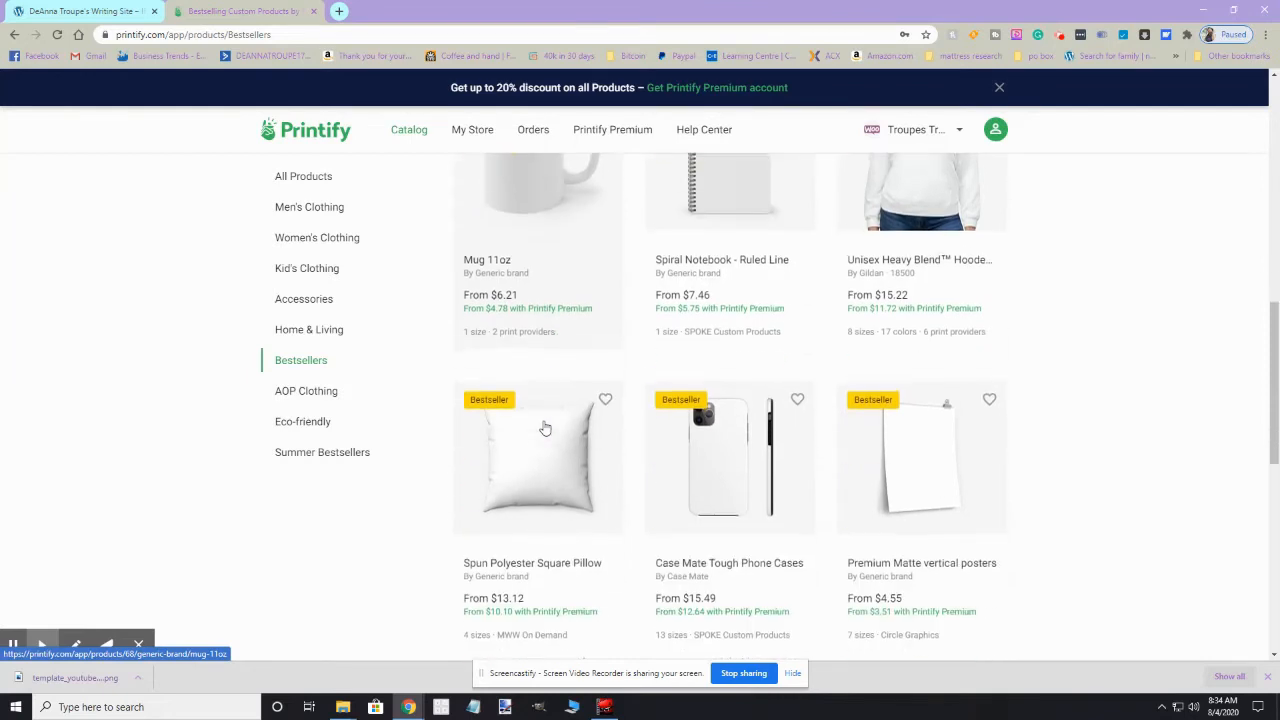
{"action": "scroll", "coordinate": [545, 428], "scroll_direction": "up", "scroll_amount": 2}
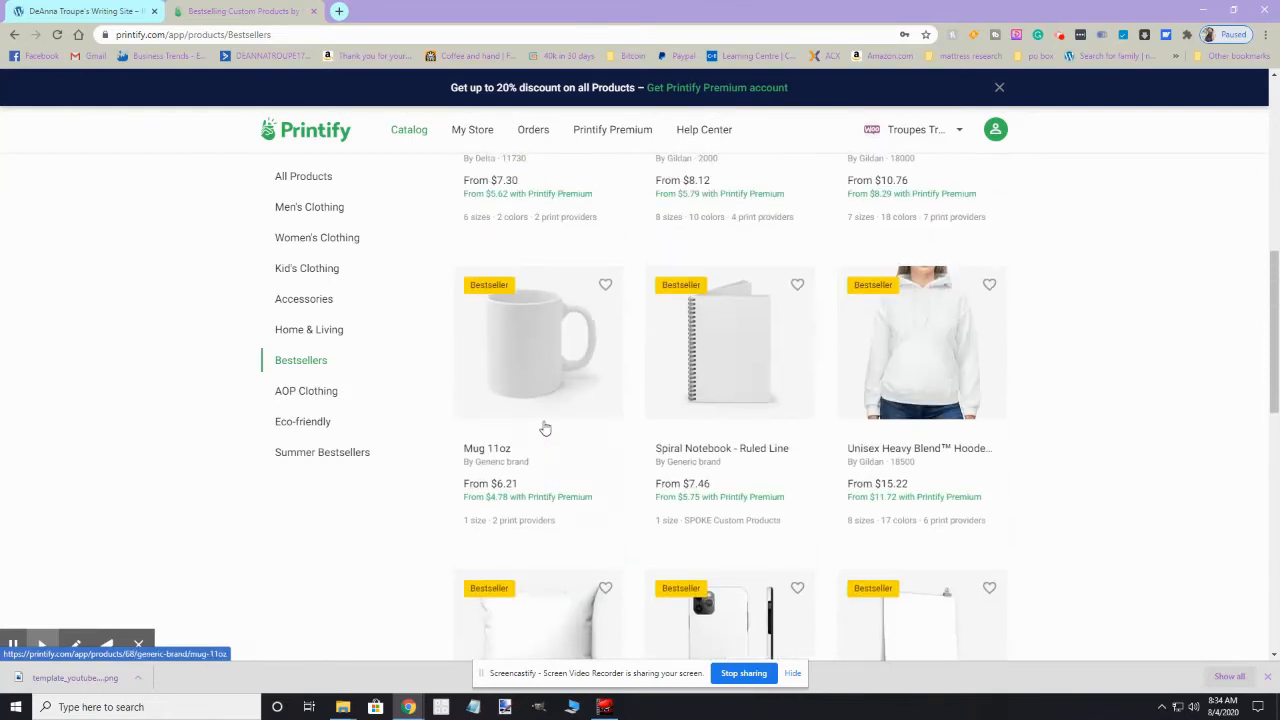
Step: Open the Spiral Notebook - Ruled Line product and start designing it with SPOKE Custom Products as print provider
{"action": "left_click", "coordinate": [753, 346]}
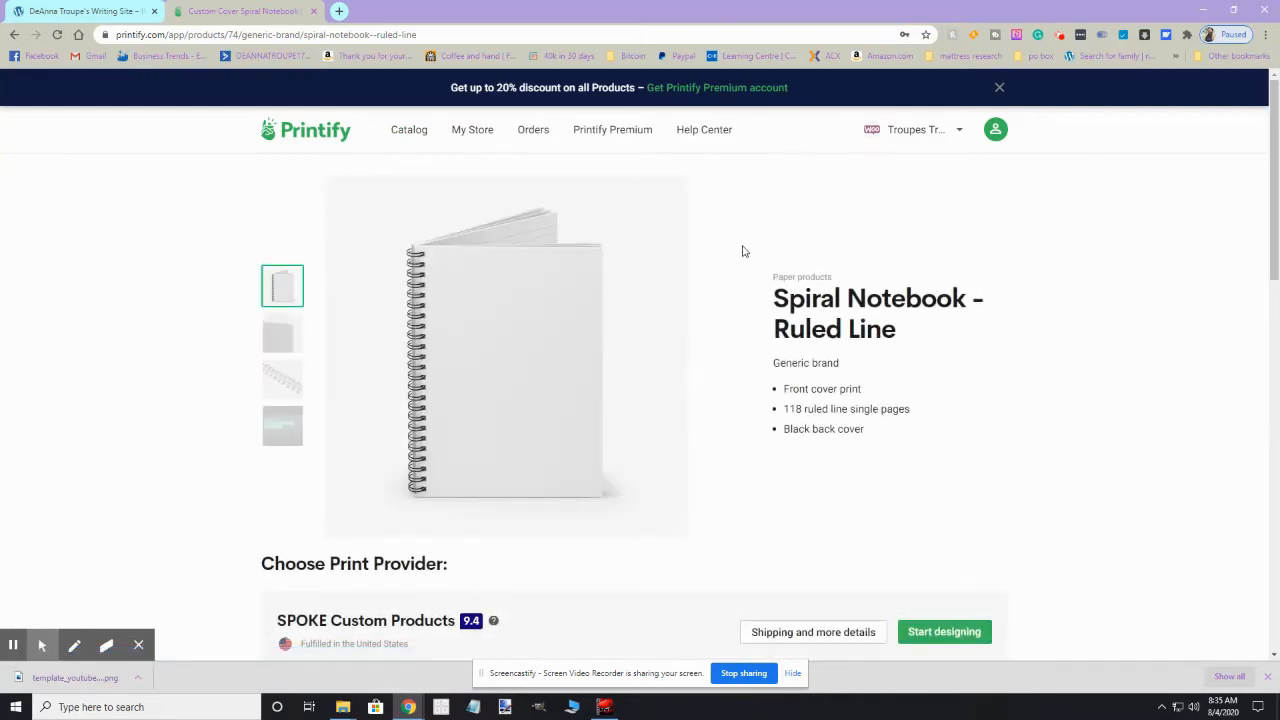
{"action": "scroll", "coordinate": [700, 346], "scroll_direction": "down", "scroll_amount": 3}
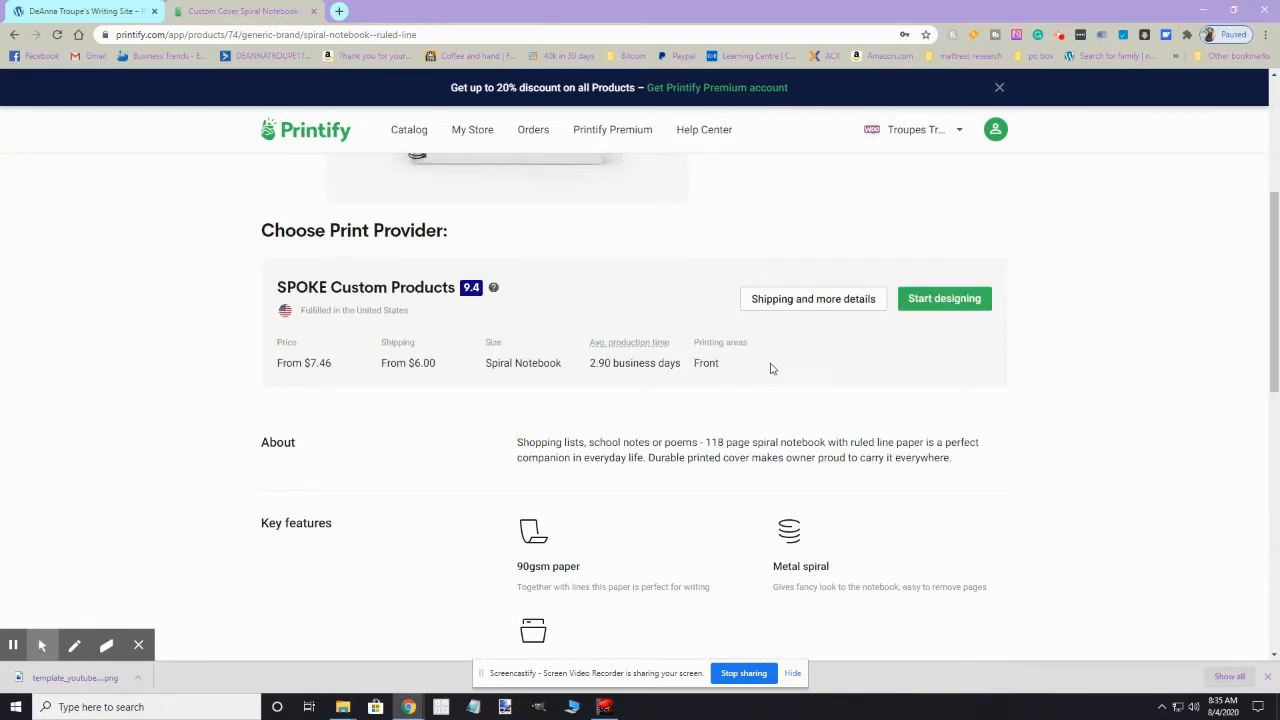
{"action": "scroll", "coordinate": [341, 308], "scroll_direction": "up", "scroll_amount": 3}
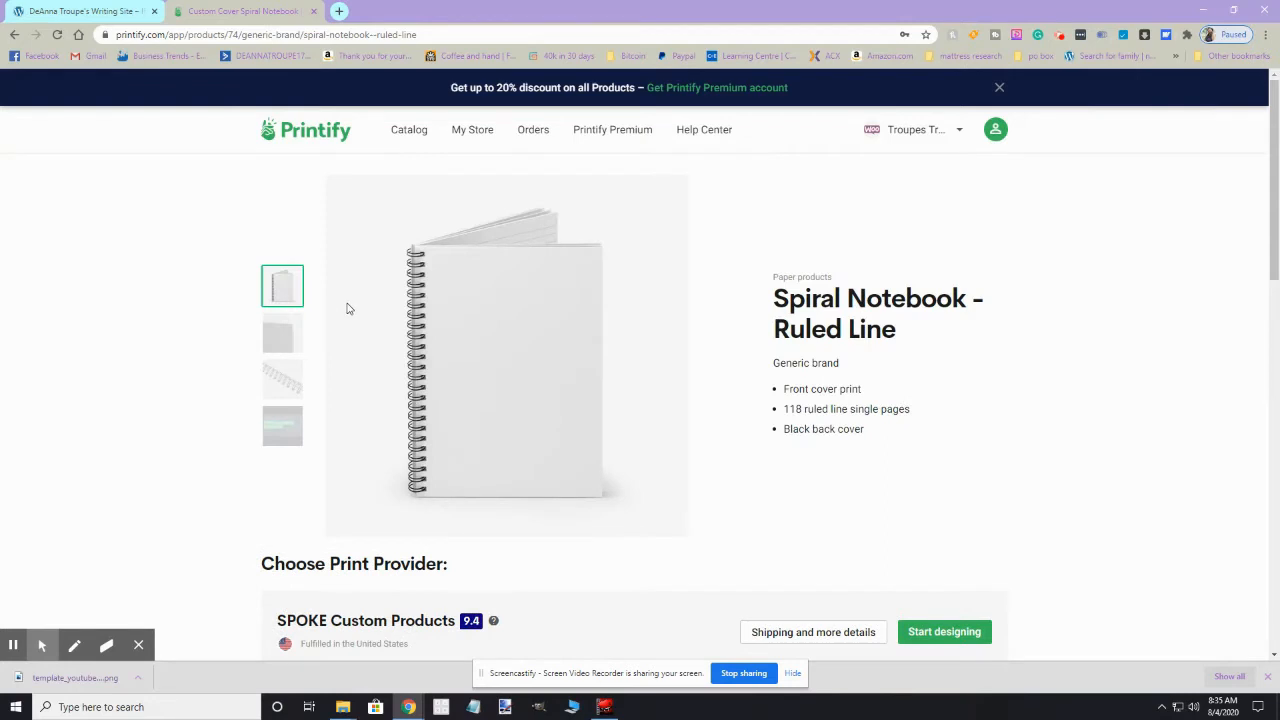
{"action": "scroll", "coordinate": [346, 306], "scroll_direction": "down", "scroll_amount": 1}
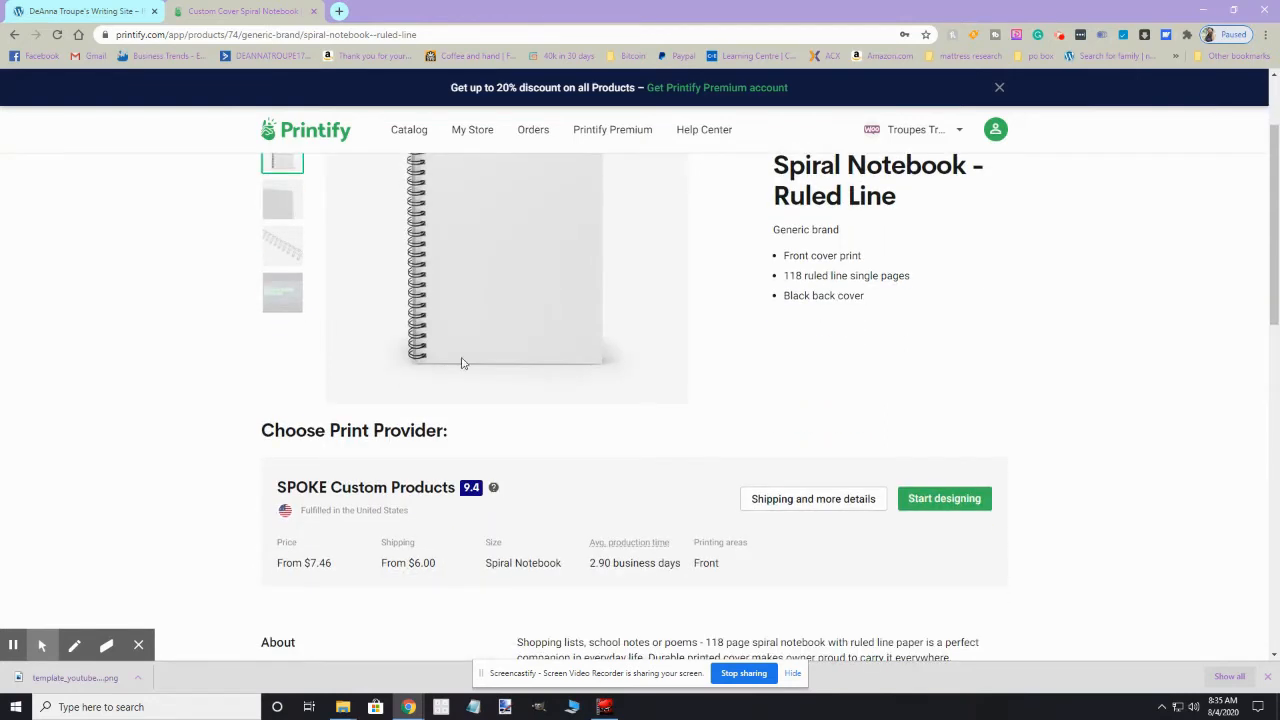
{"action": "left_click", "coordinate": [947, 507]}
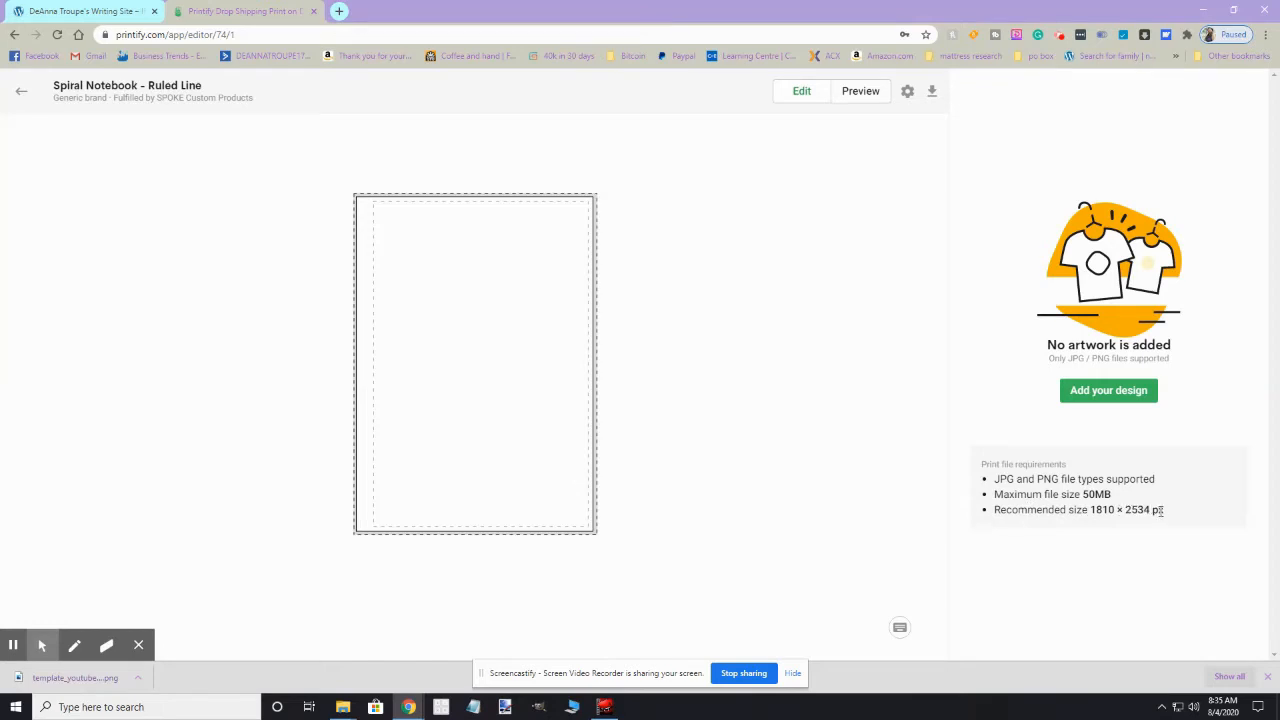
Step: Open paint.net for the notebook cover artwork, checking back on the print file requirements in Printify
{"action": "left_click", "coordinate": [505, 706]}
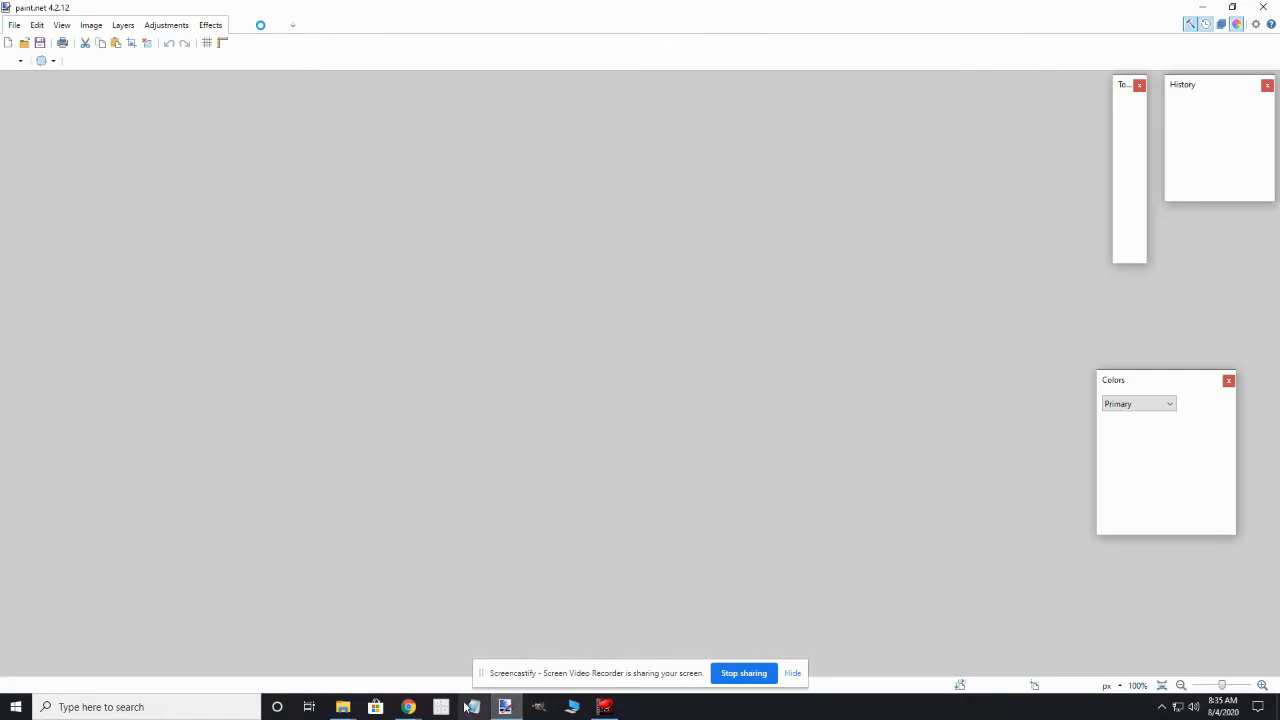
{"action": "mouse_move", "coordinate": [408, 707]}
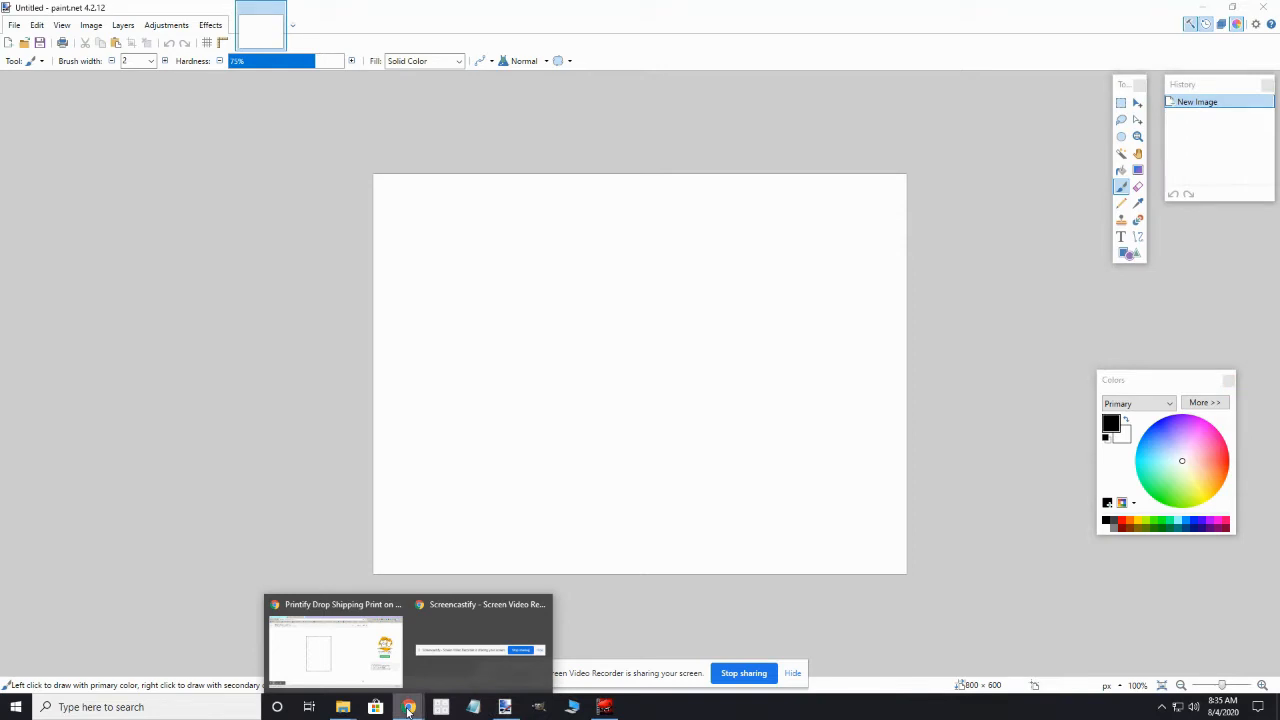
{"action": "left_click", "coordinate": [352, 679]}
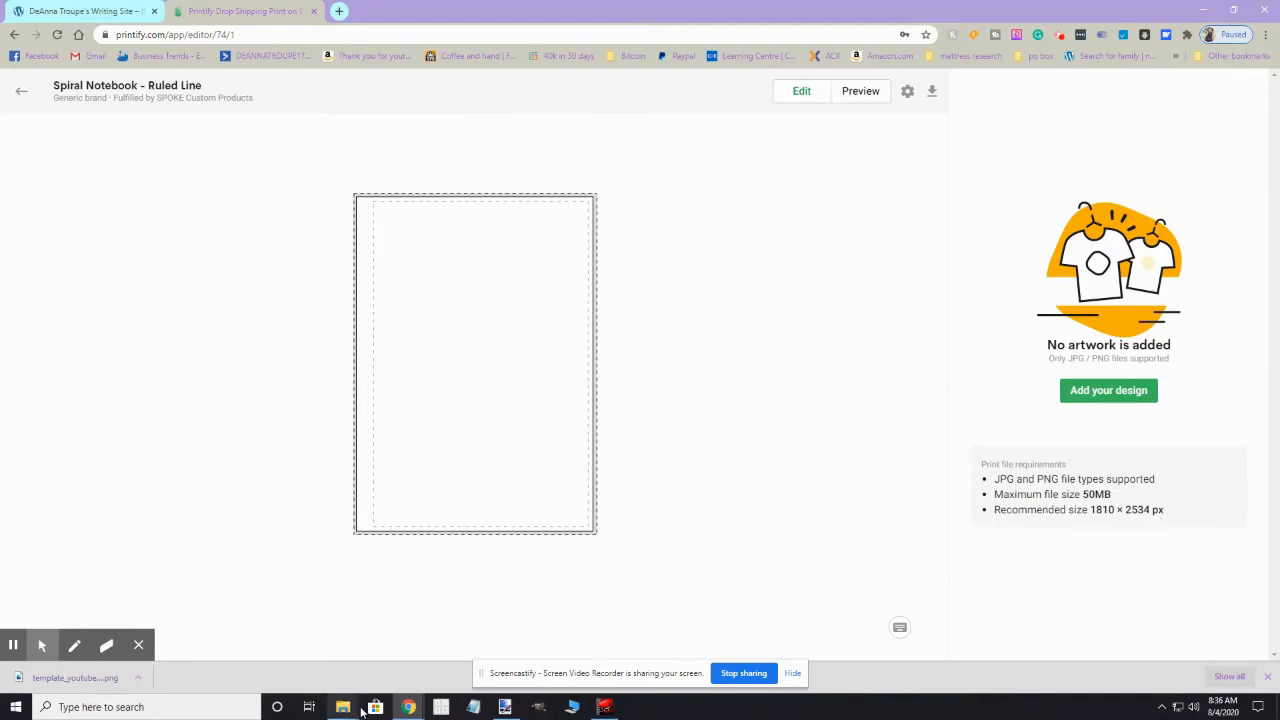
{"action": "left_click", "coordinate": [505, 706]}
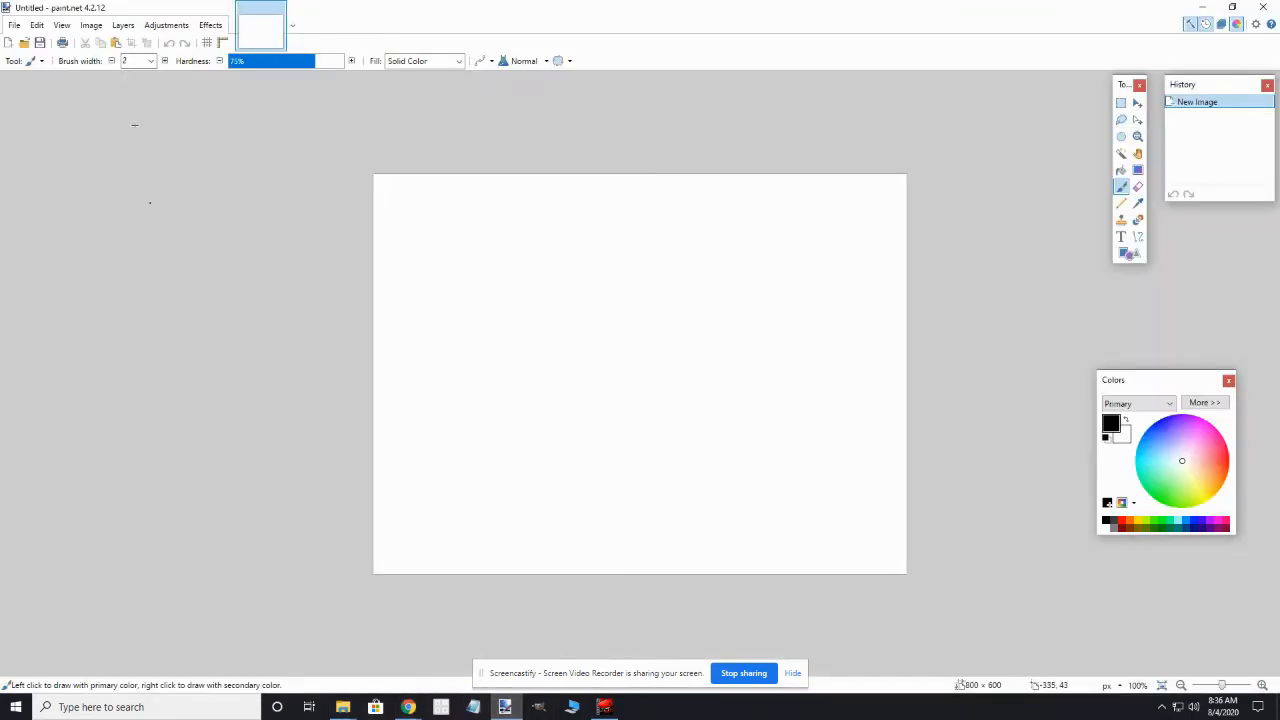
Step: Resize the blank image to Printify's recommended 1810 × 2534 pixels at 300 pixels/inch and erase its entire white background
{"action": "left_click", "coordinate": [91, 25]}
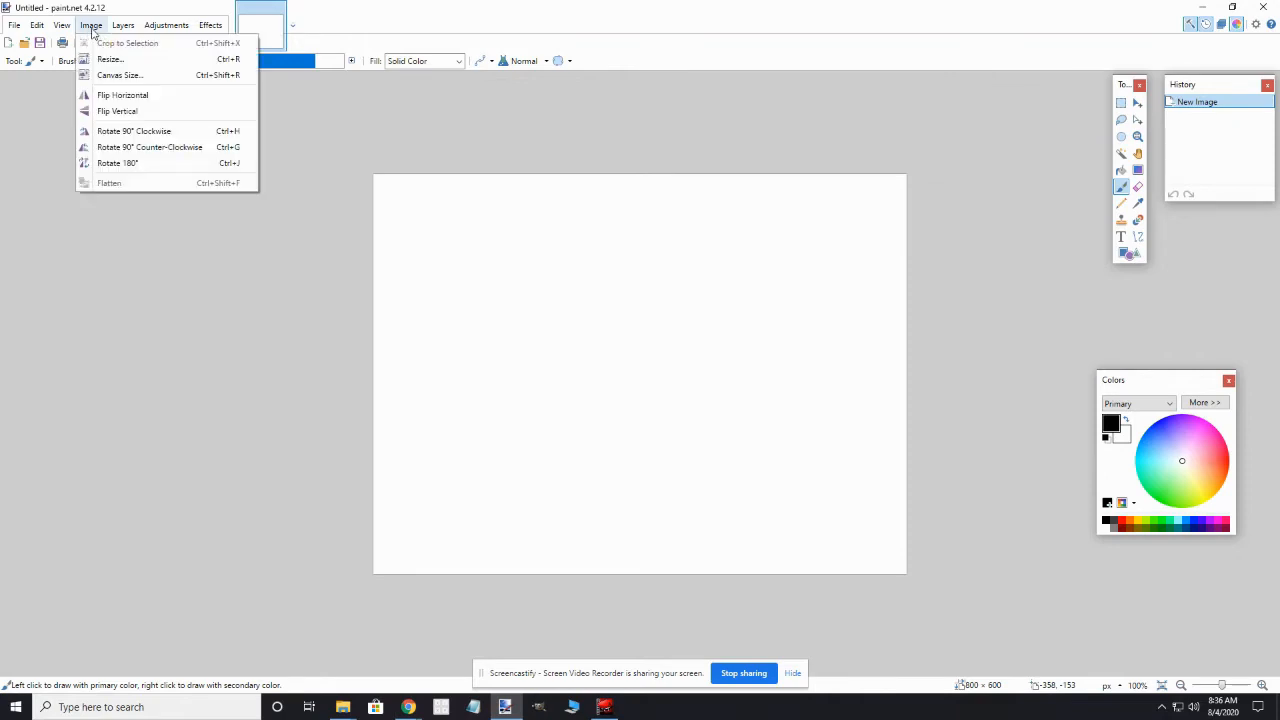
{"action": "left_click", "coordinate": [108, 59]}
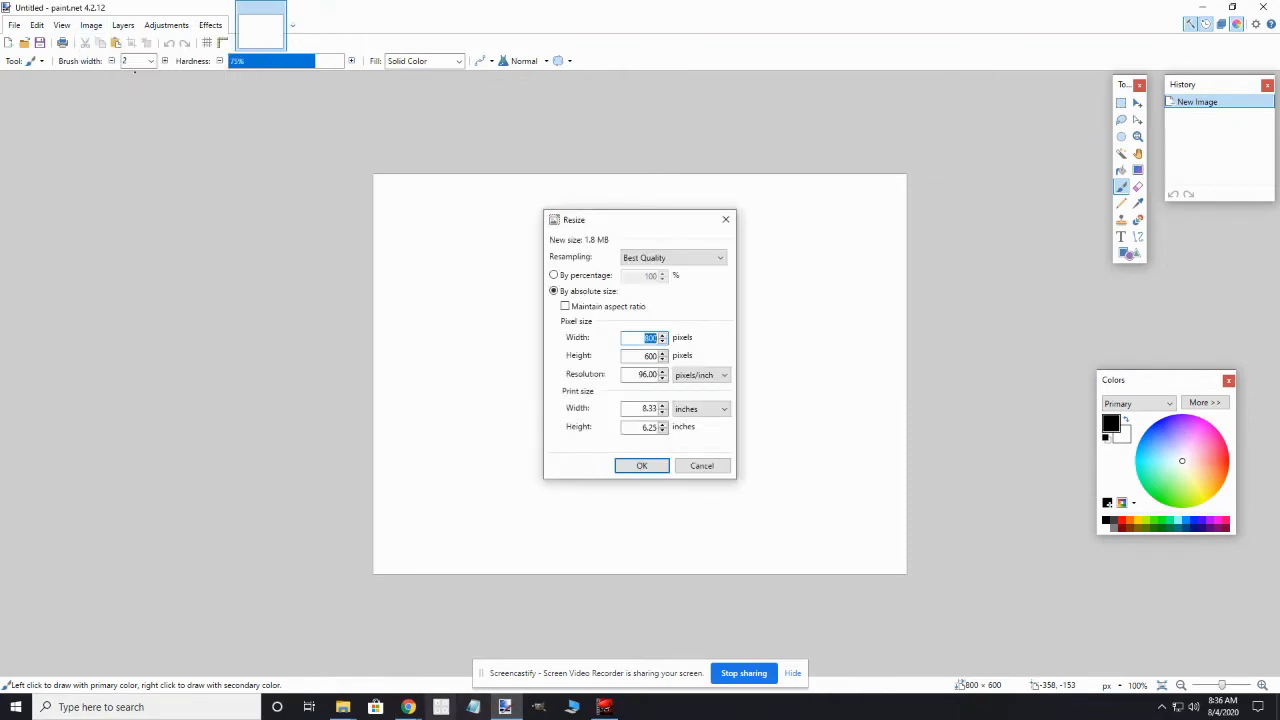
{"action": "left_click", "coordinate": [412, 707]}
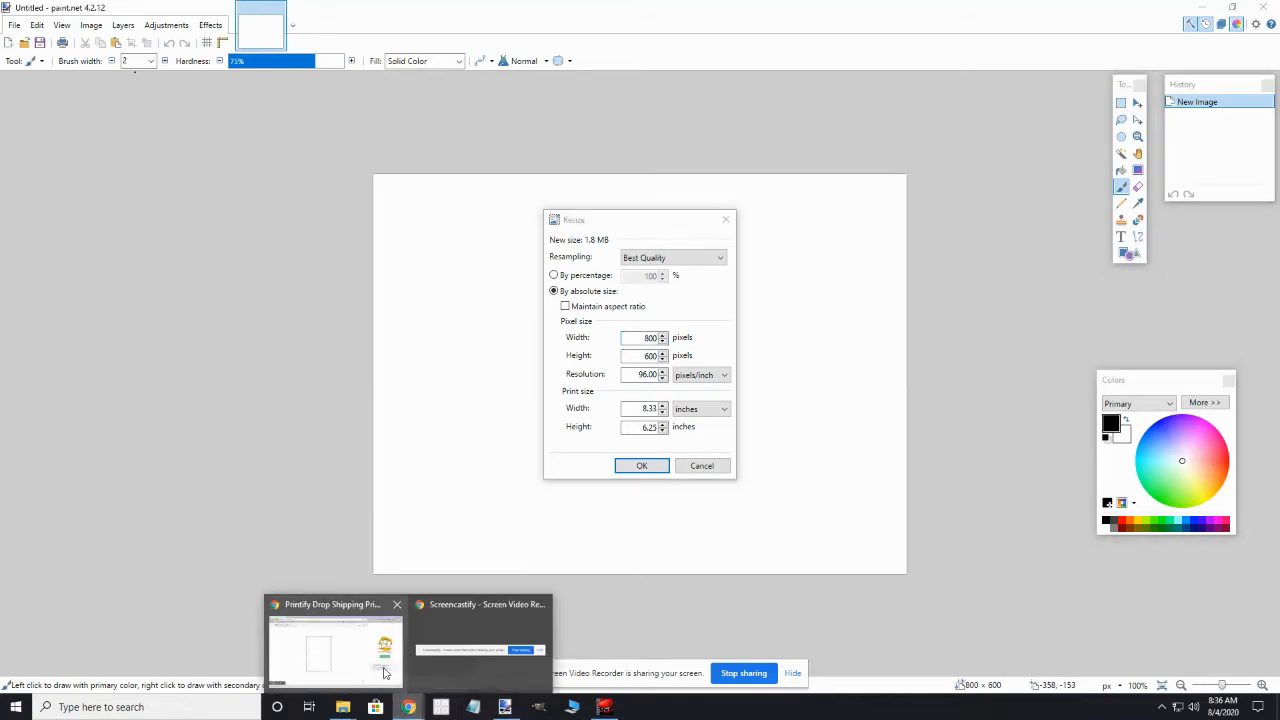
{"action": "left_click", "coordinate": [341, 645]}
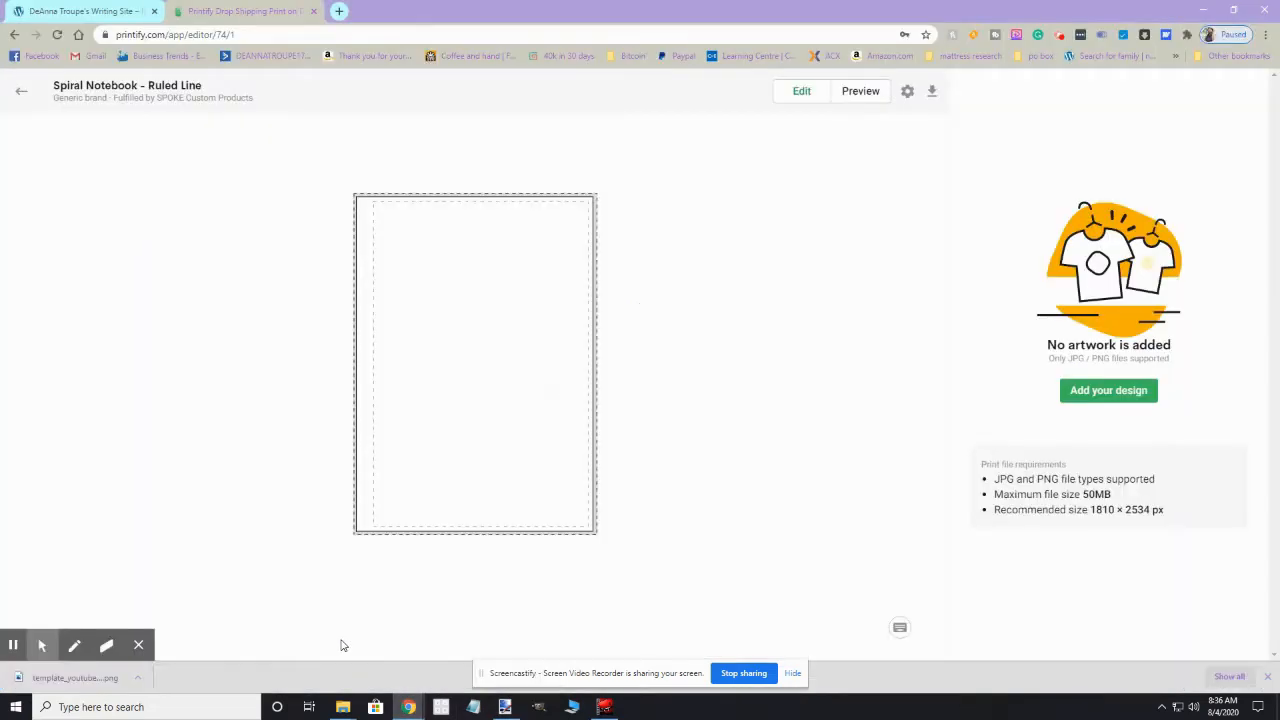
{"action": "left_click", "coordinate": [506, 707]}
{"action": "type", "text": "1810"}
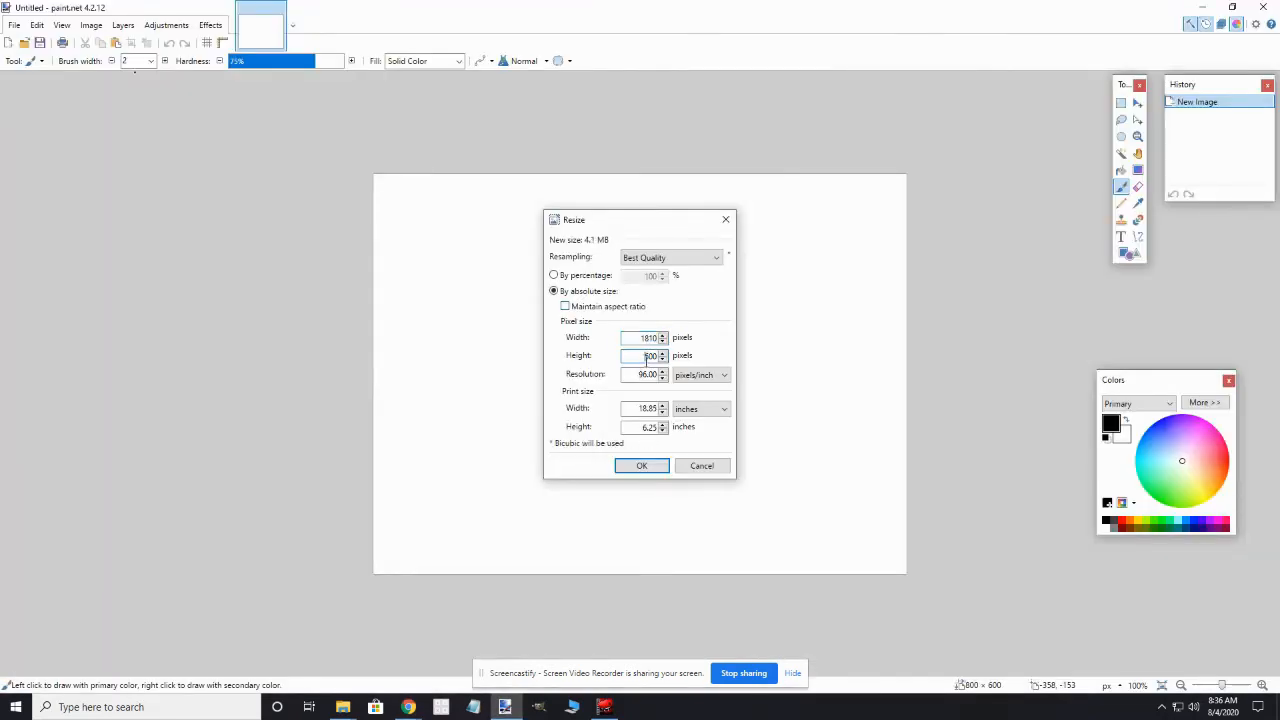
{"action": "double_click", "coordinate": [645, 357]}
{"action": "type", "text": "2534"}
{"action": "double_click", "coordinate": [649, 374]}
{"action": "type", "text": "300"}
{"action": "left_click", "coordinate": [643, 466]}
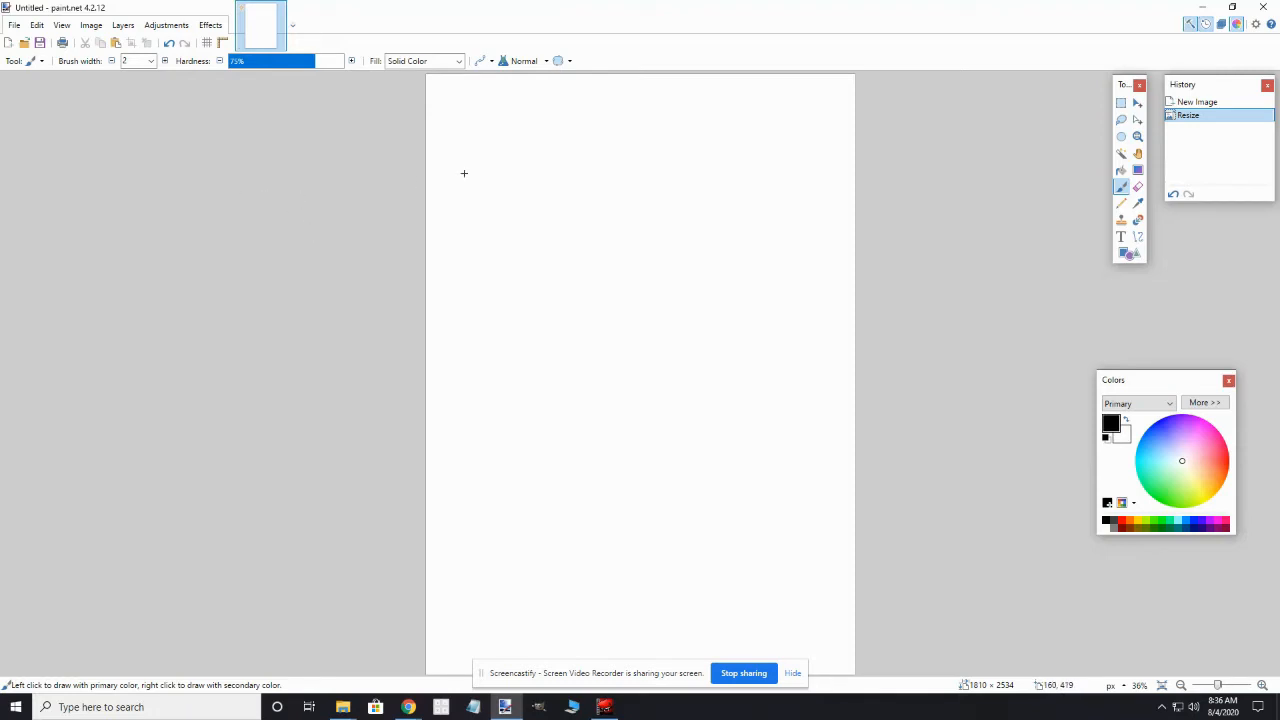
{"action": "key", "text": "ctrl+a"}
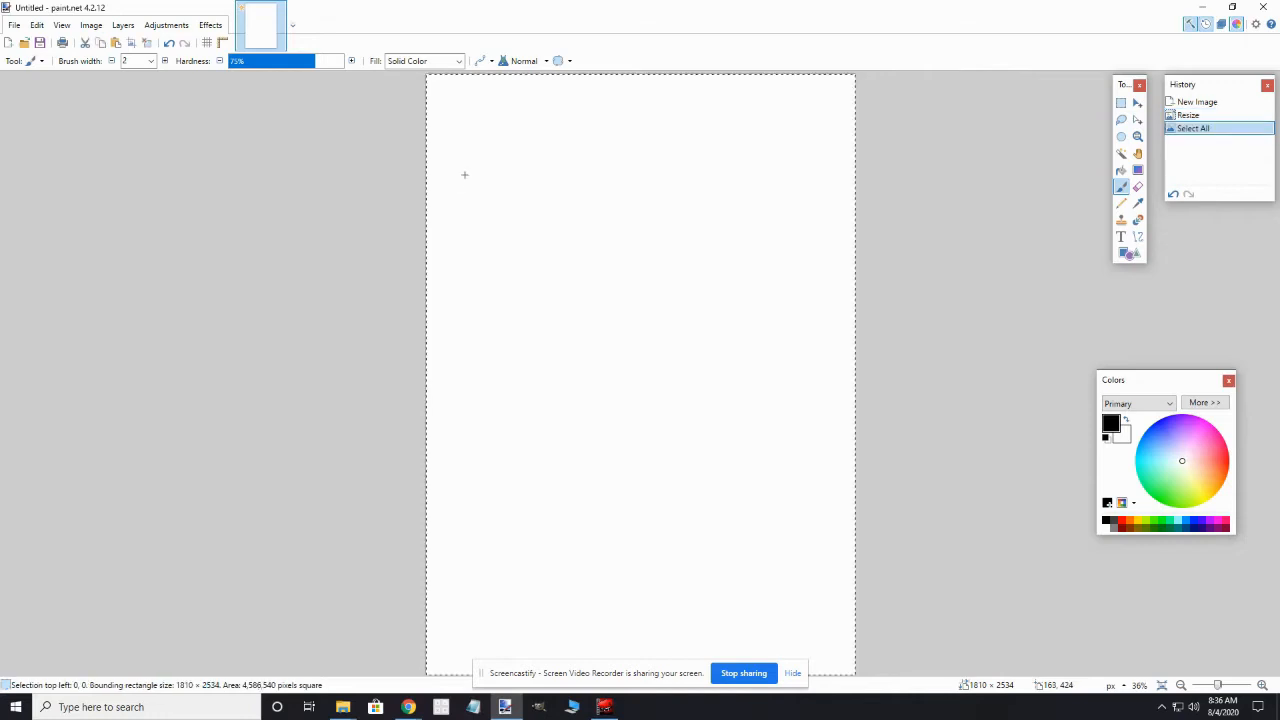
{"action": "key", "text": "Delete"}
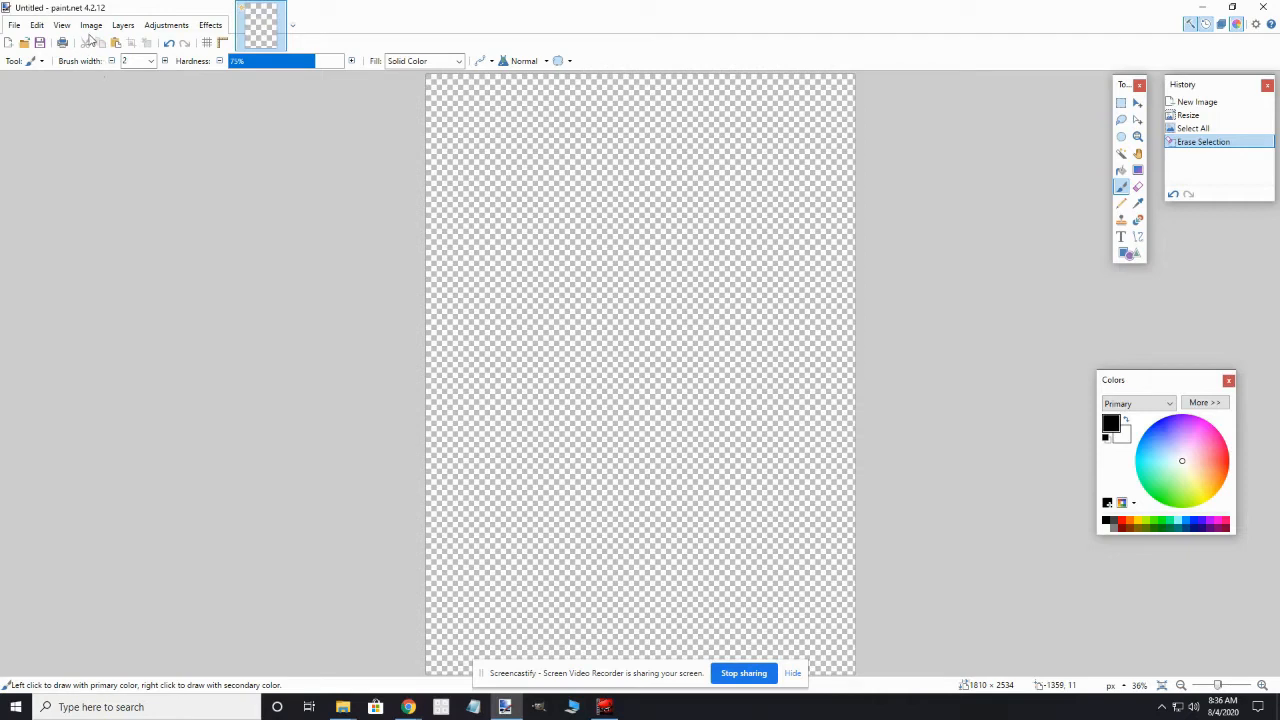
Step: Open the Afro_Girl_Heart_Mug PNG from the Desktop's Created Surprises > Created Designs > Afro_Girl_Heart_Mug folder
{"action": "left_click", "coordinate": [15, 27]}
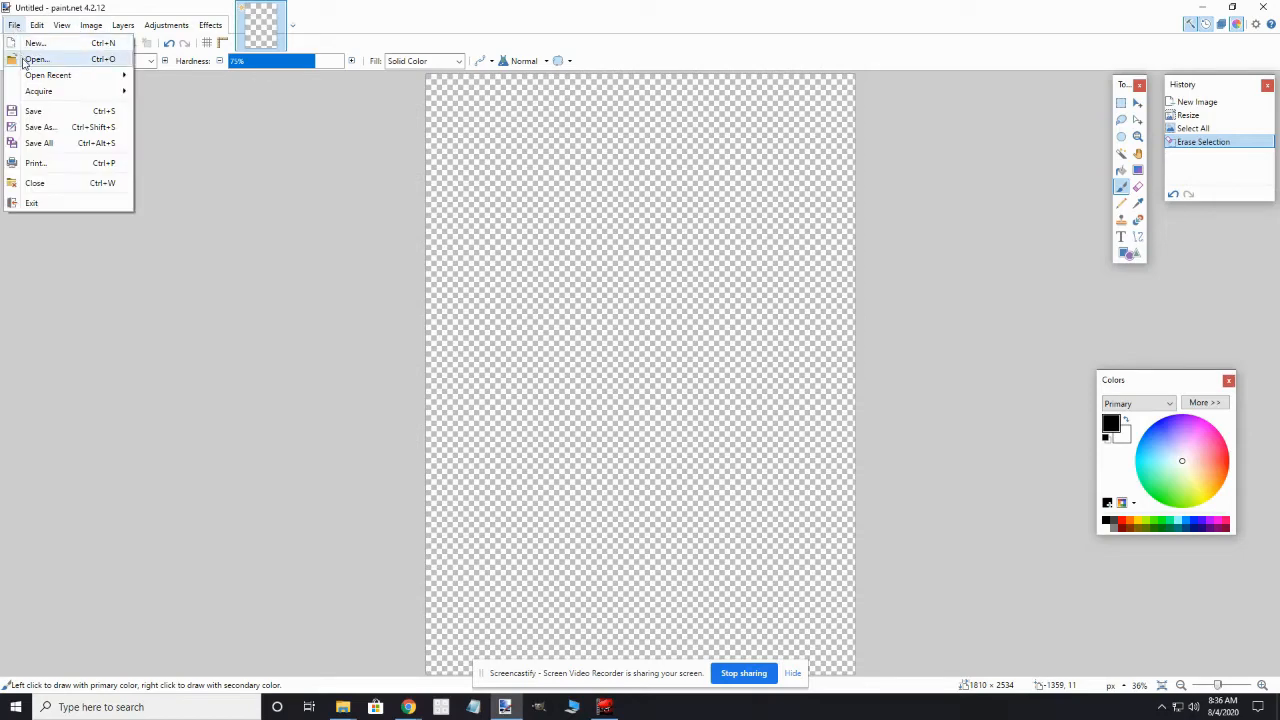
{"action": "left_click", "coordinate": [22, 59]}
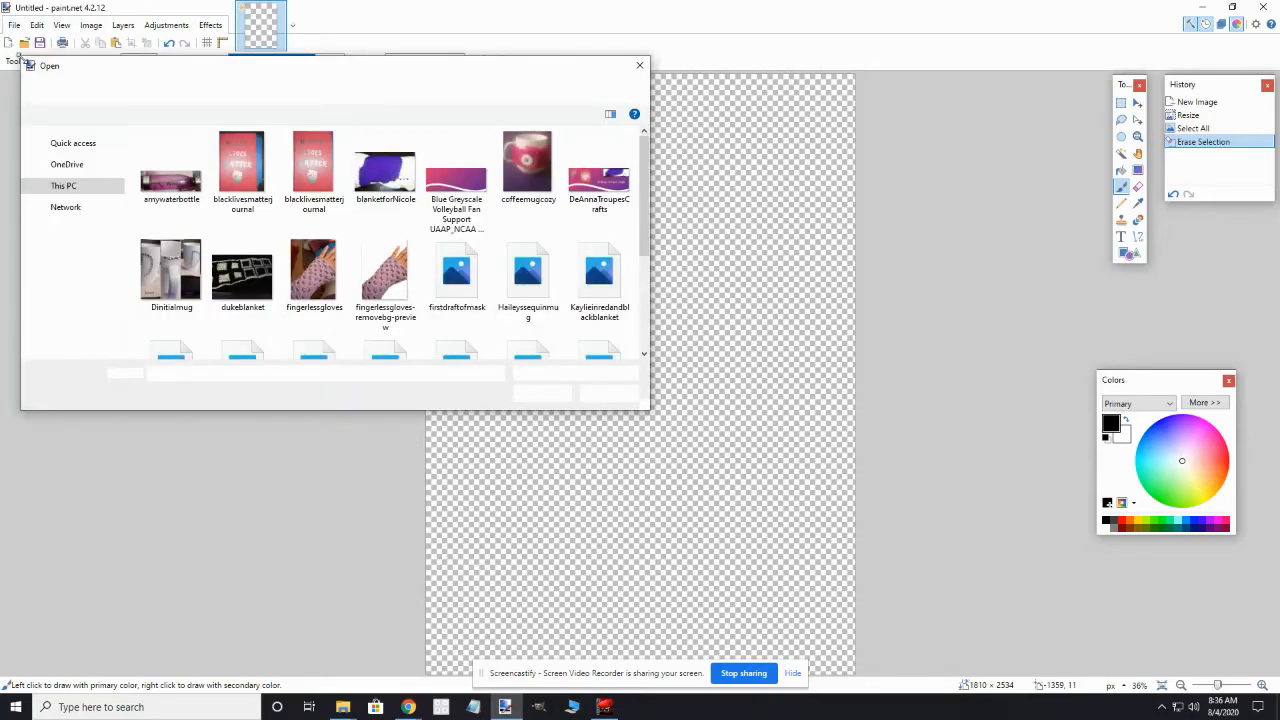
{"action": "scroll", "coordinate": [75, 168], "scroll_direction": "up", "scroll_amount": 3}
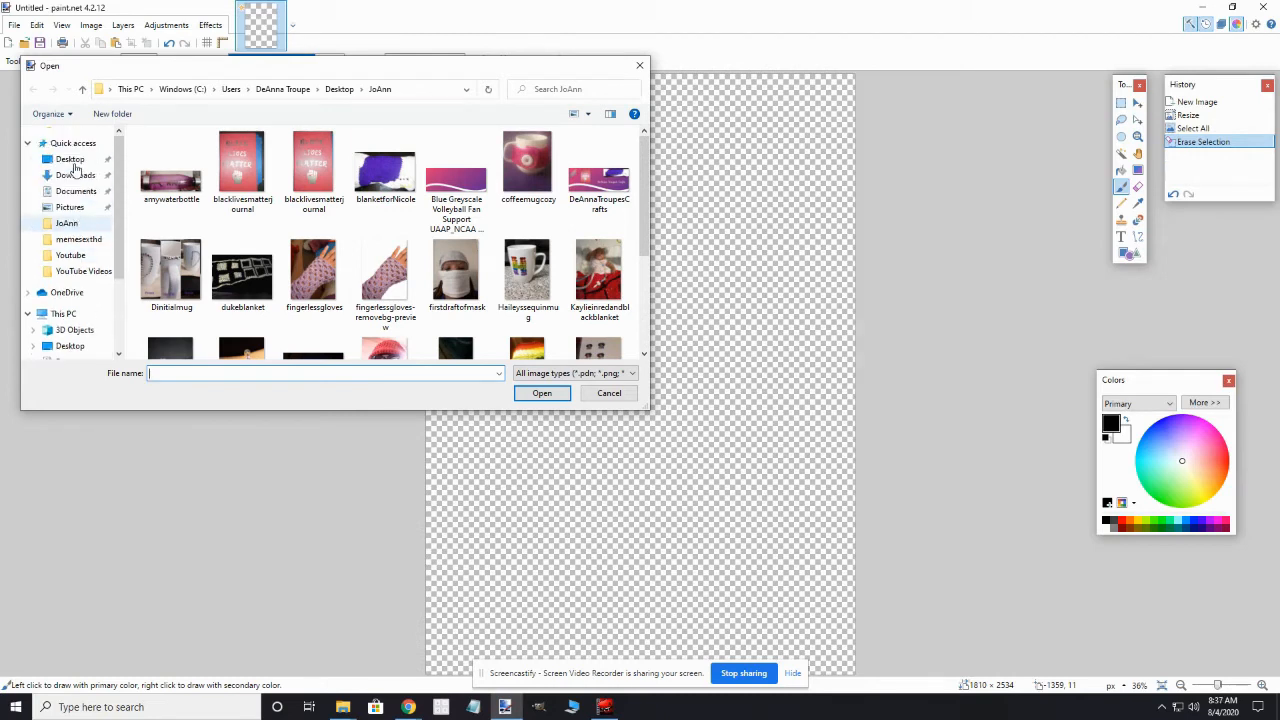
{"action": "left_click", "coordinate": [74, 162]}
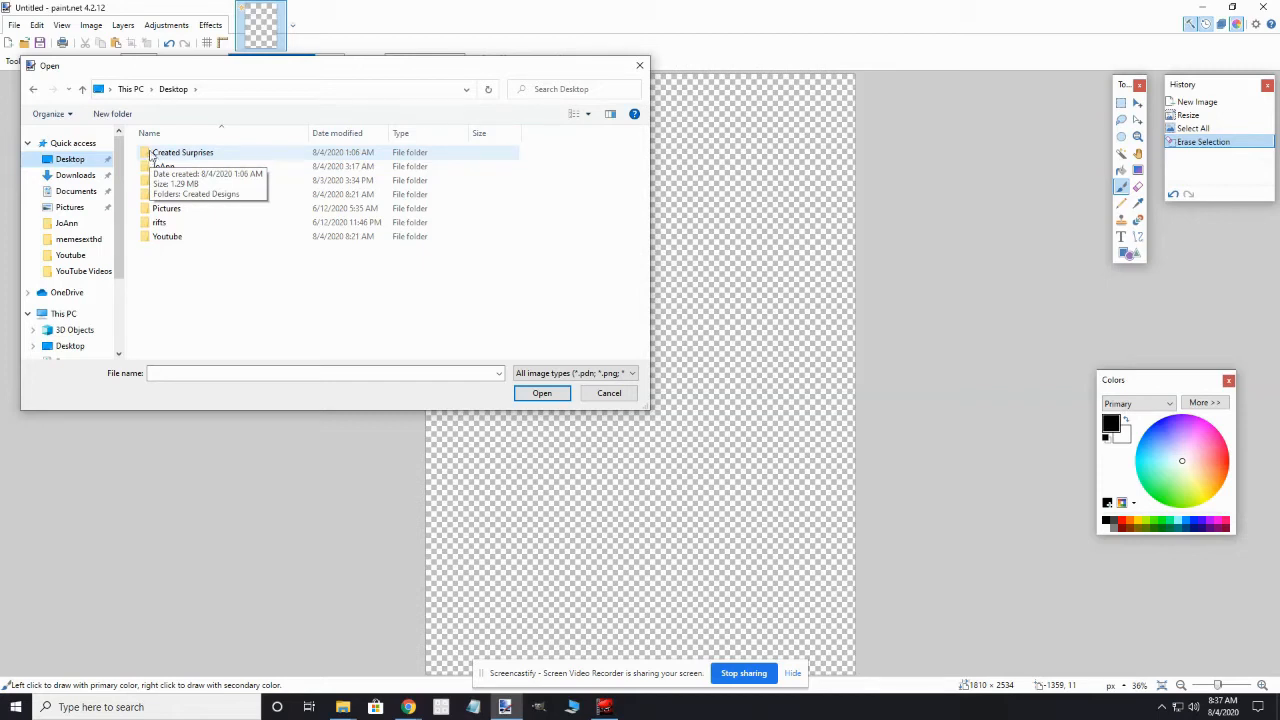
{"action": "left_click", "coordinate": [149, 157]}
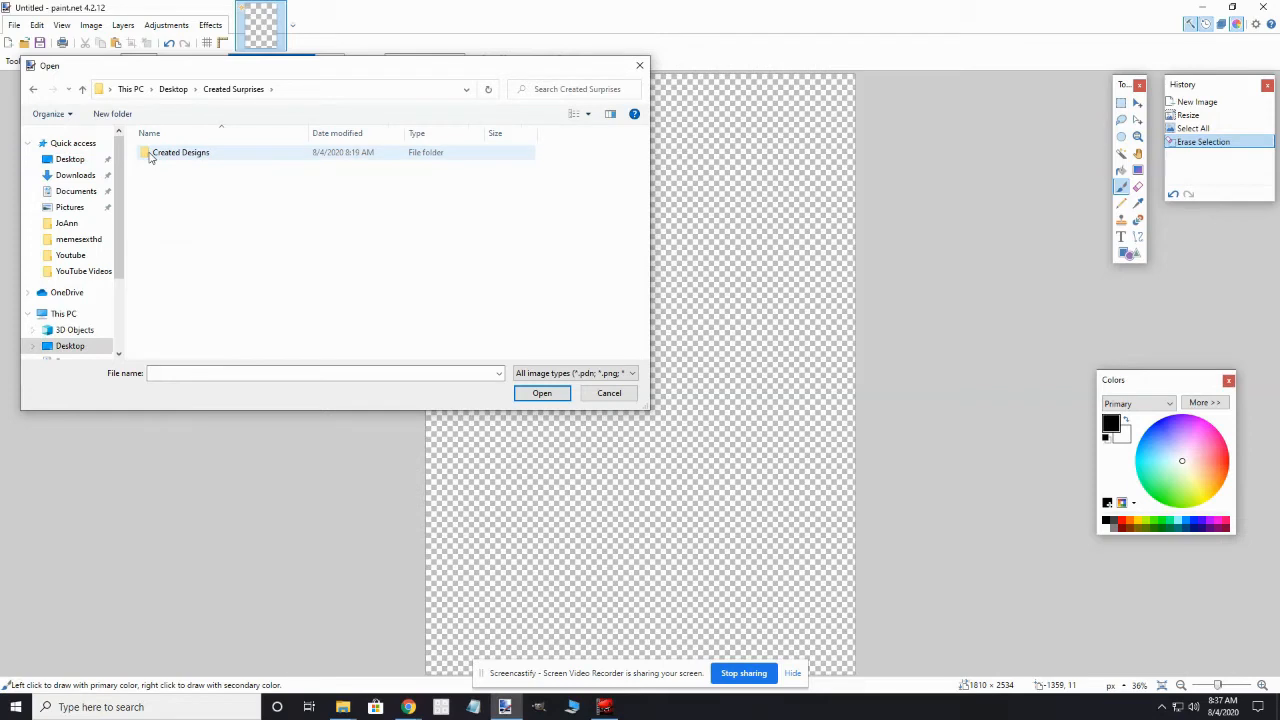
{"action": "double_click", "coordinate": [150, 157]}
{"action": "double_click", "coordinate": [150, 156]}
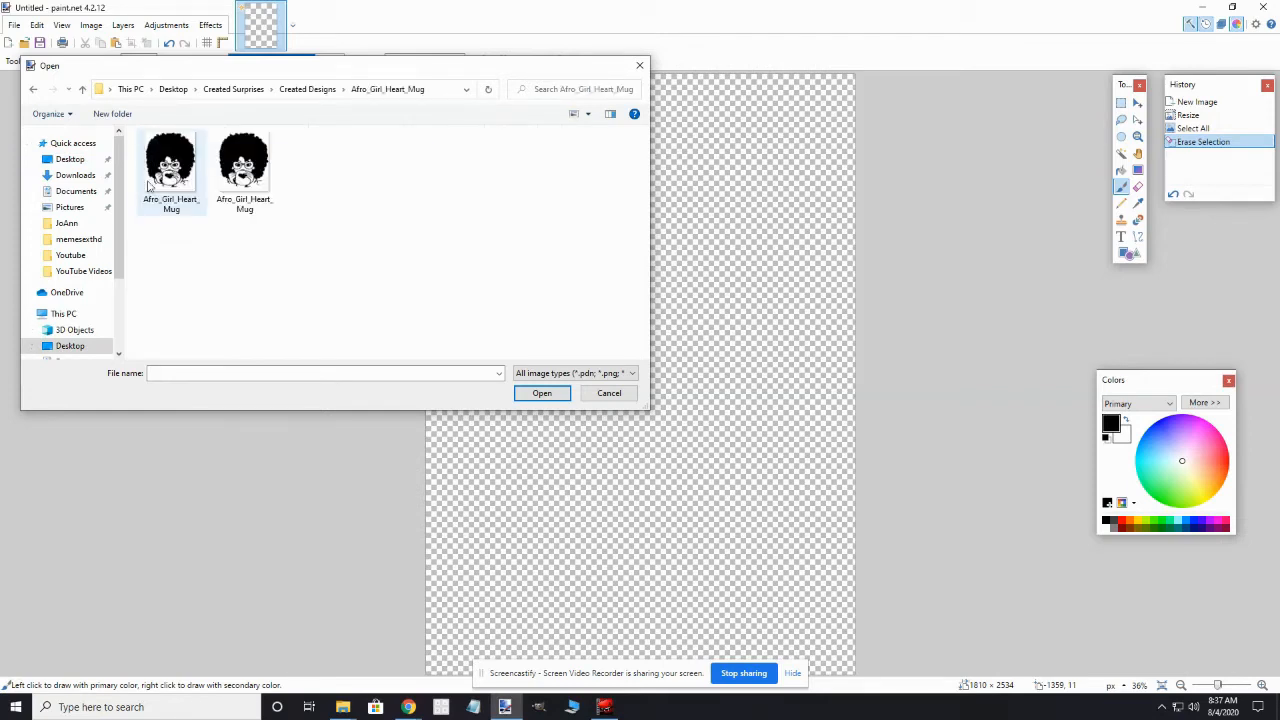
{"action": "left_click", "coordinate": [251, 187]}
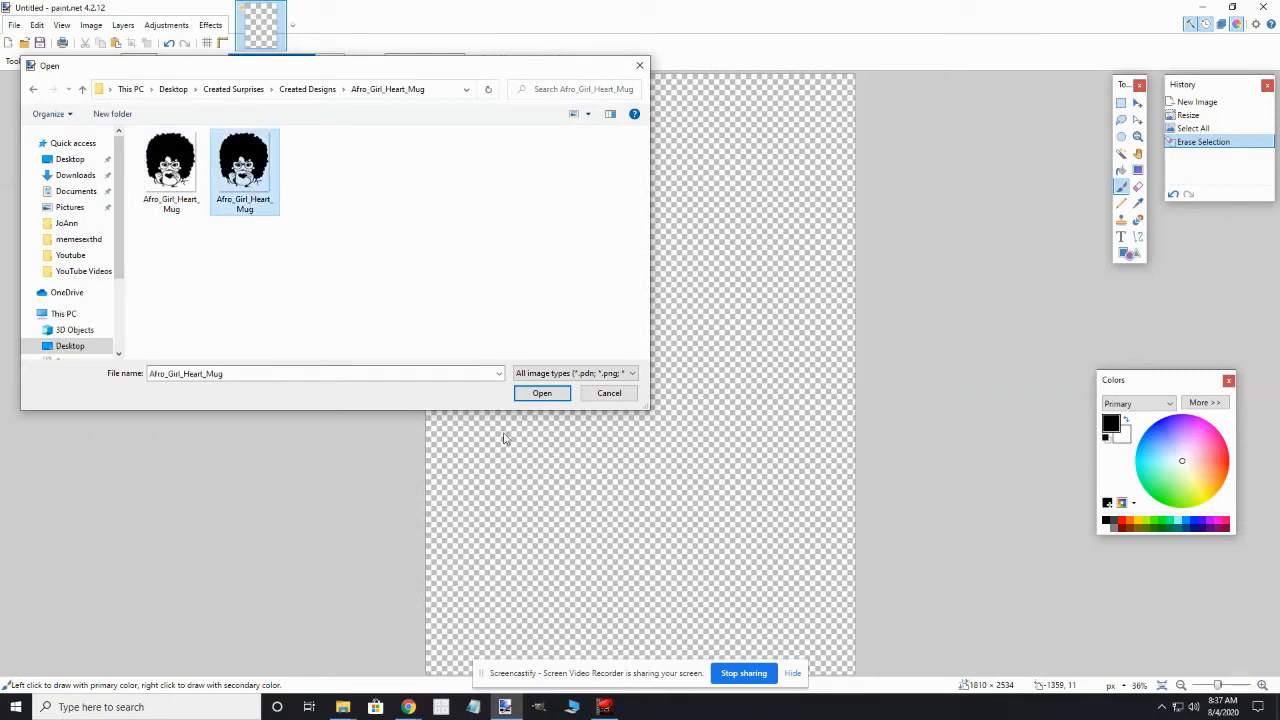
{"action": "left_click", "coordinate": [540, 394]}
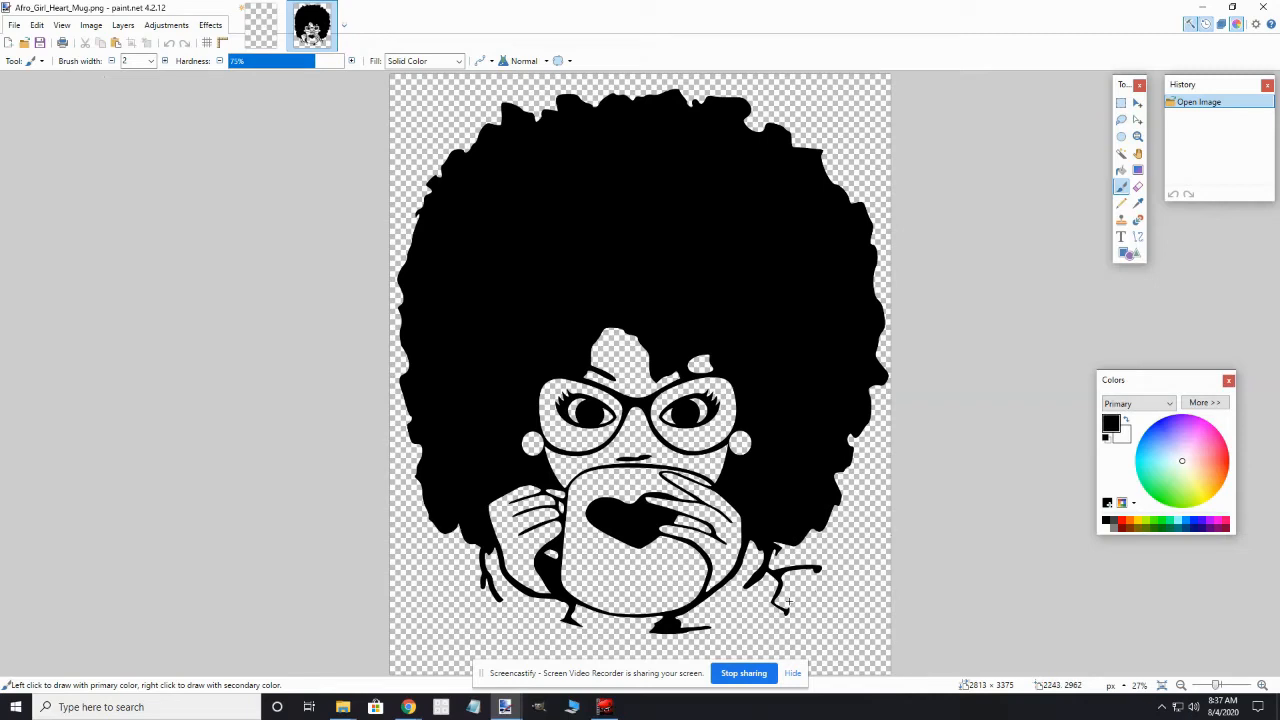
Step: Try to enclose the whole woman illustration in a rectangular selection
{"action": "left_click", "coordinate": [1121, 103]}
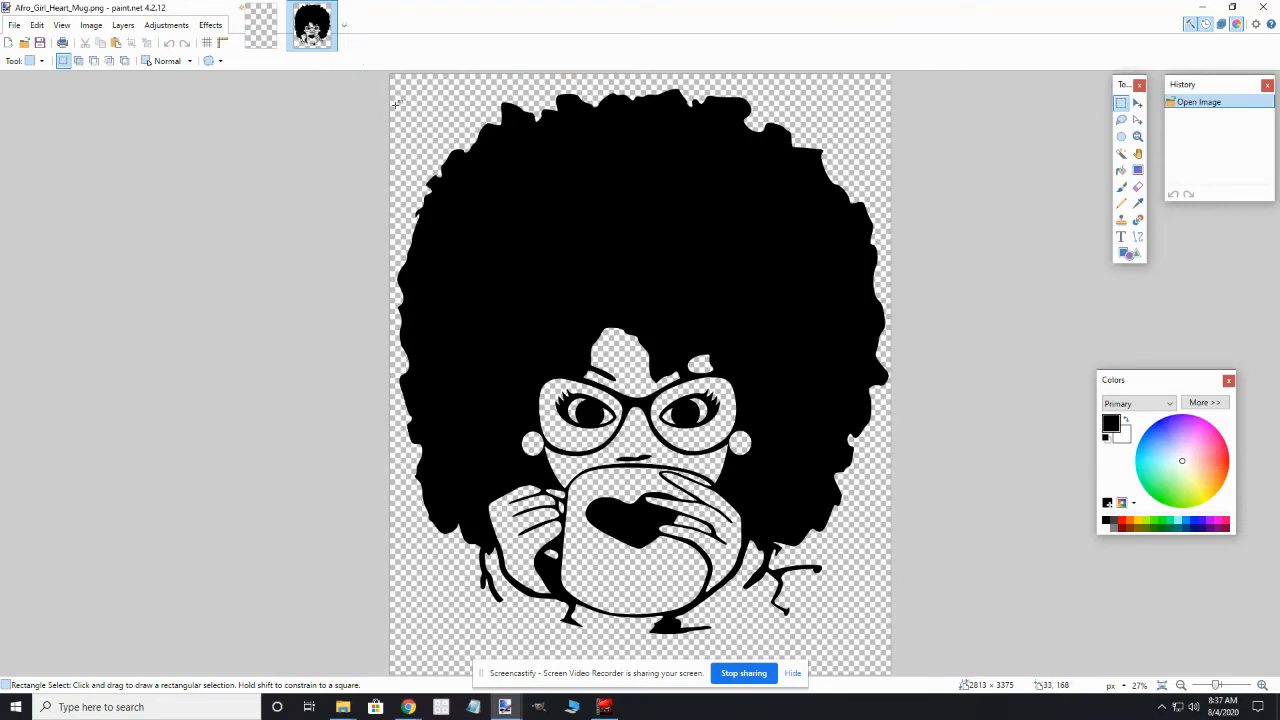
{"action": "left_click_drag", "start_coordinate": [393, 101], "coordinate": [737, 460]}
{"action": "left_click_drag", "start_coordinate": [808, 506], "coordinate": [918, 664]}
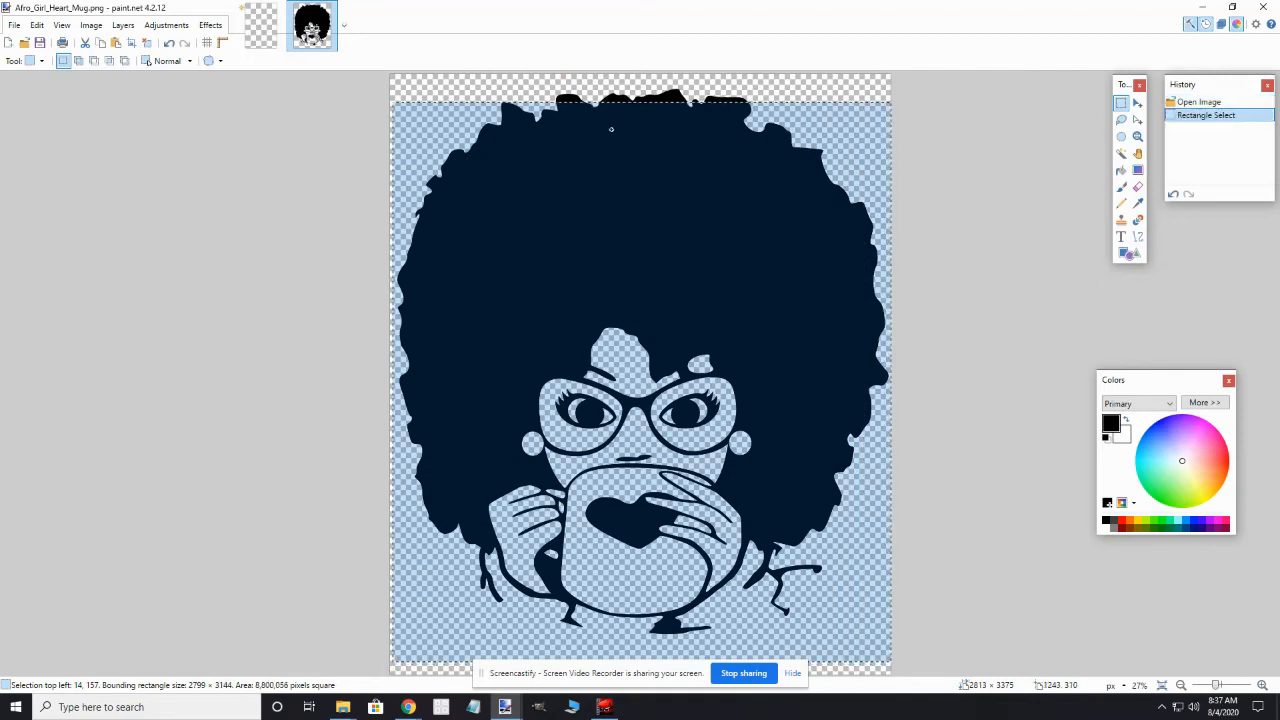
{"action": "left_click_drag", "start_coordinate": [612, 129], "coordinate": [595, 86]}
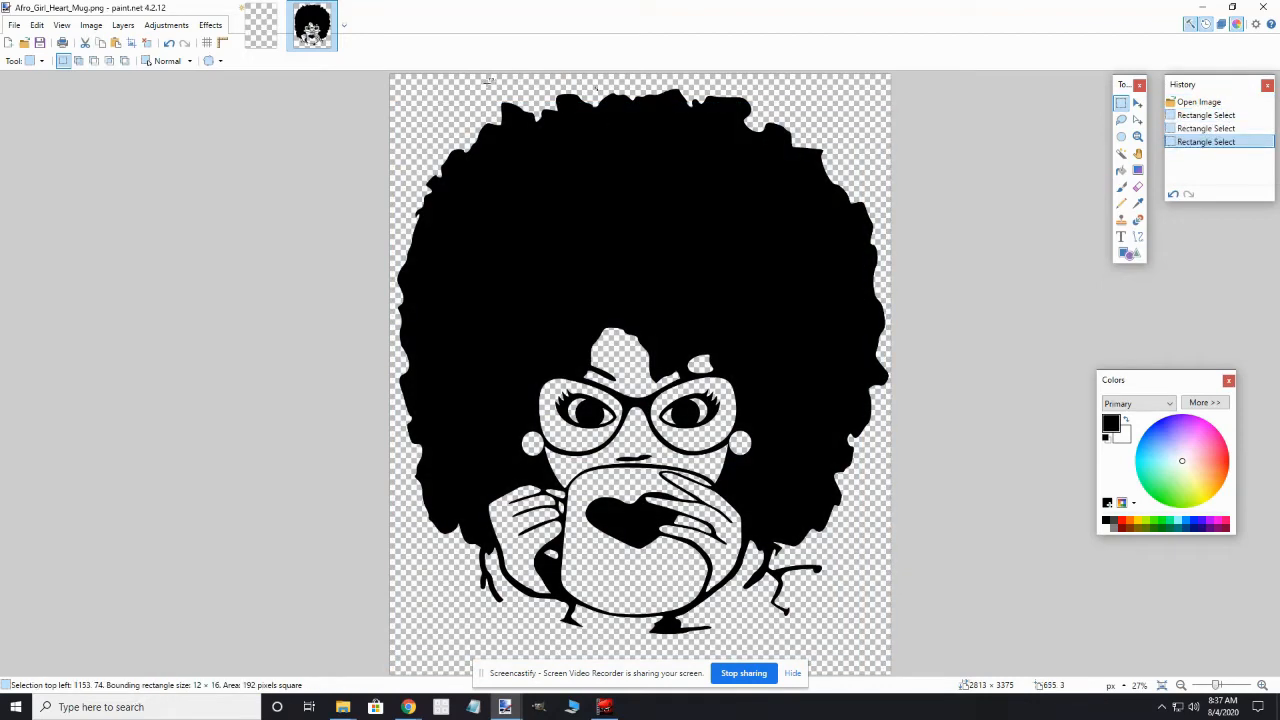
{"action": "left_click_drag", "start_coordinate": [405, 89], "coordinate": [888, 646]}
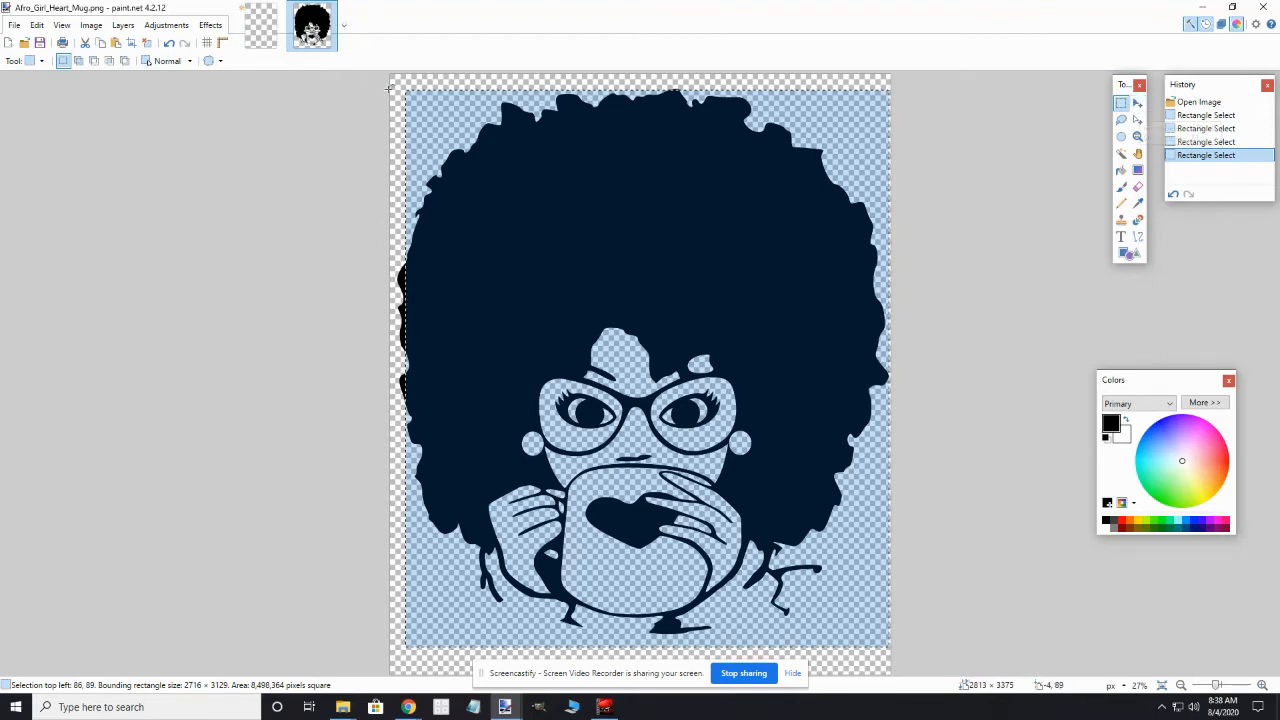
{"action": "left_click", "coordinate": [396, 79]}
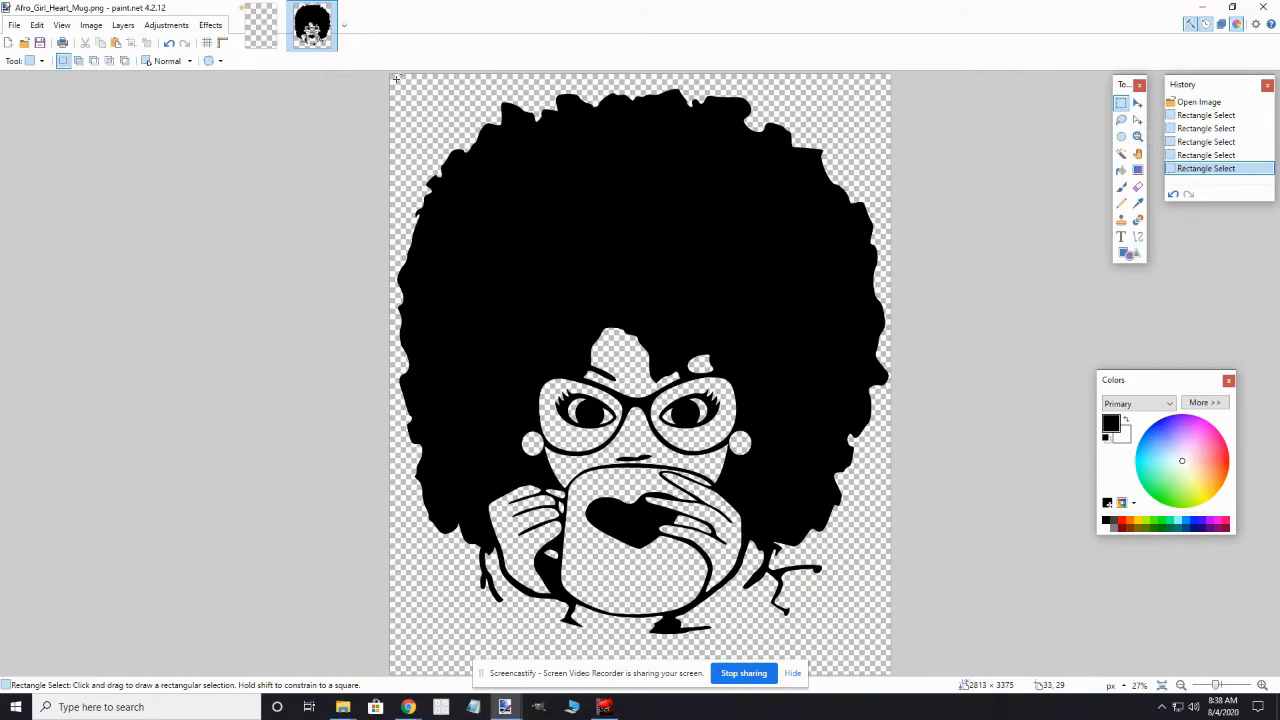
Step: Copy the entire Afro_Girl_Heart_Mug image and add a new layer to the blank notebook cover image
{"action": "key", "text": "ctrl+a"}
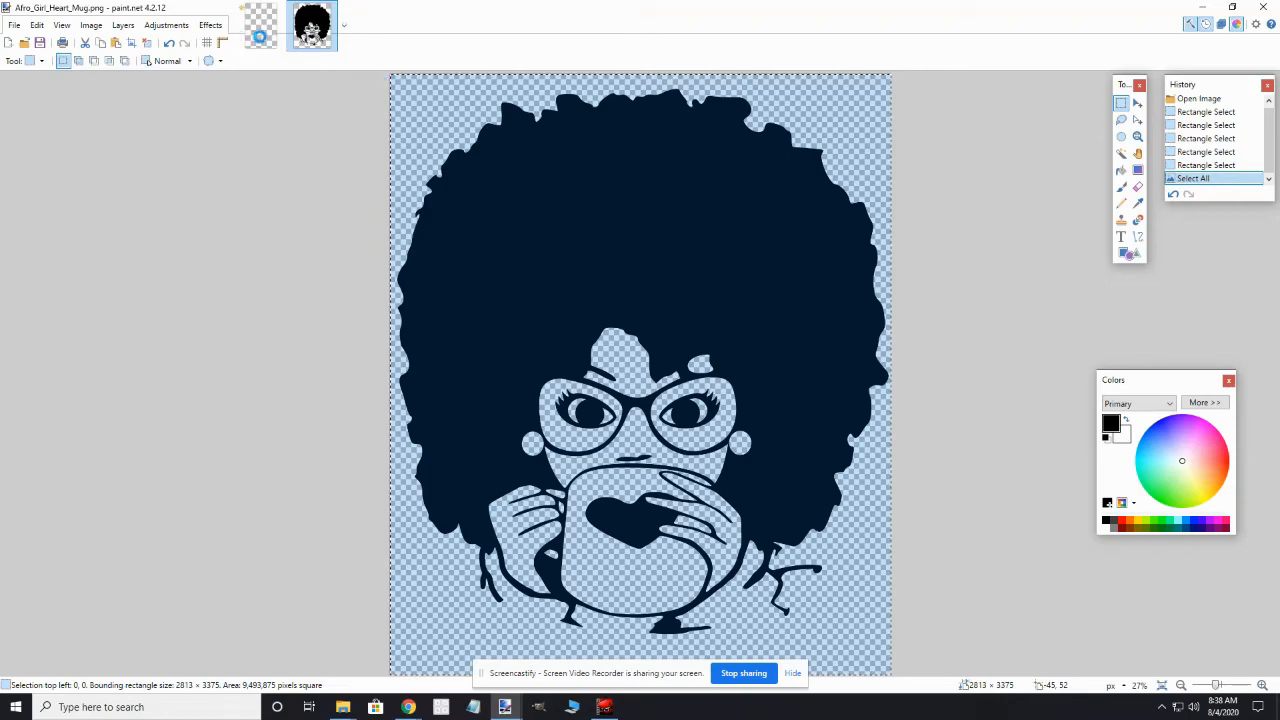
{"action": "left_click", "coordinate": [262, 35]}
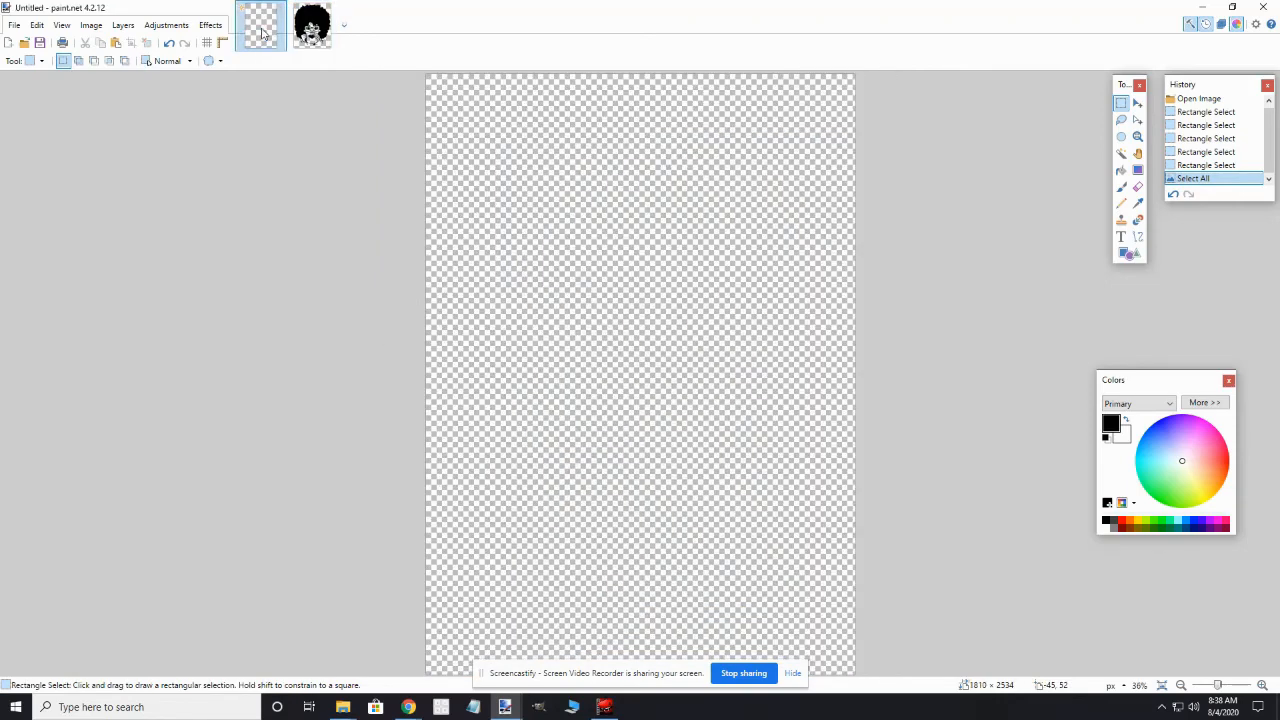
{"action": "left_click", "coordinate": [124, 28]}
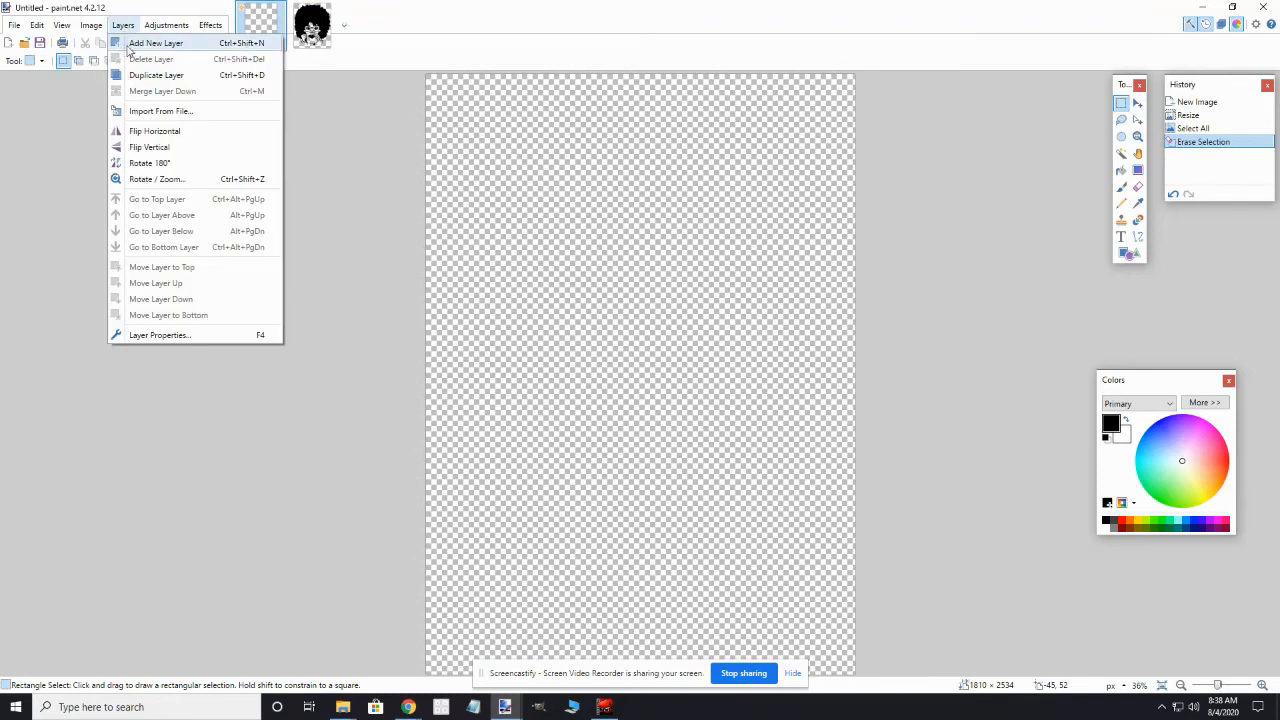
{"action": "left_click", "coordinate": [140, 43]}
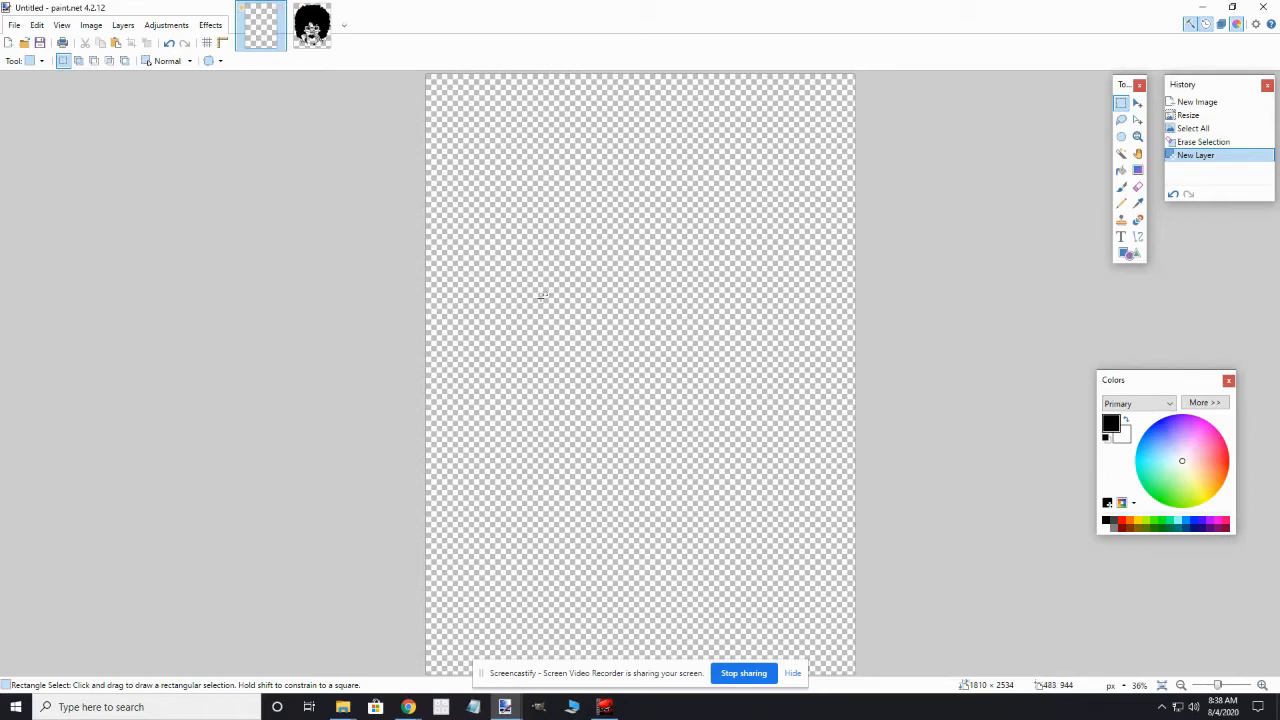
Step: Paste the copied illustration into a new layer of the notebook cover, keeping the canvas size
{"action": "left_click", "coordinate": [540, 297]}
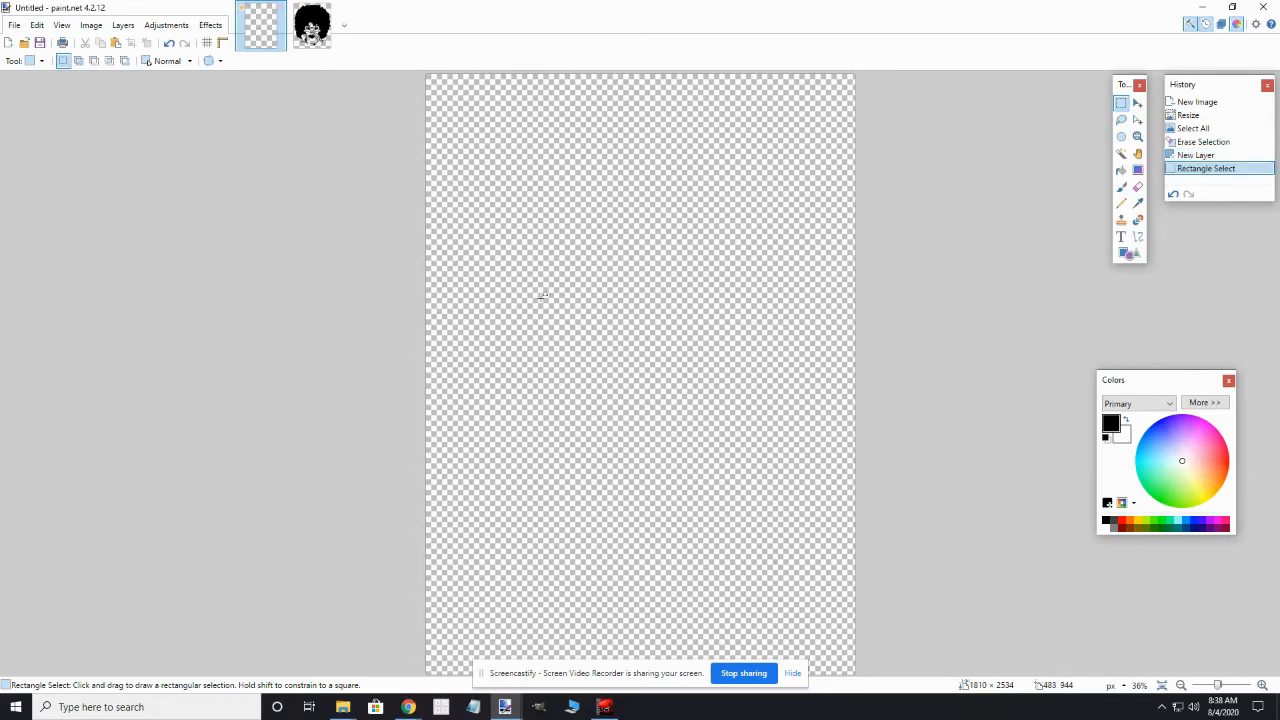
{"action": "left_click", "coordinate": [33, 26]}
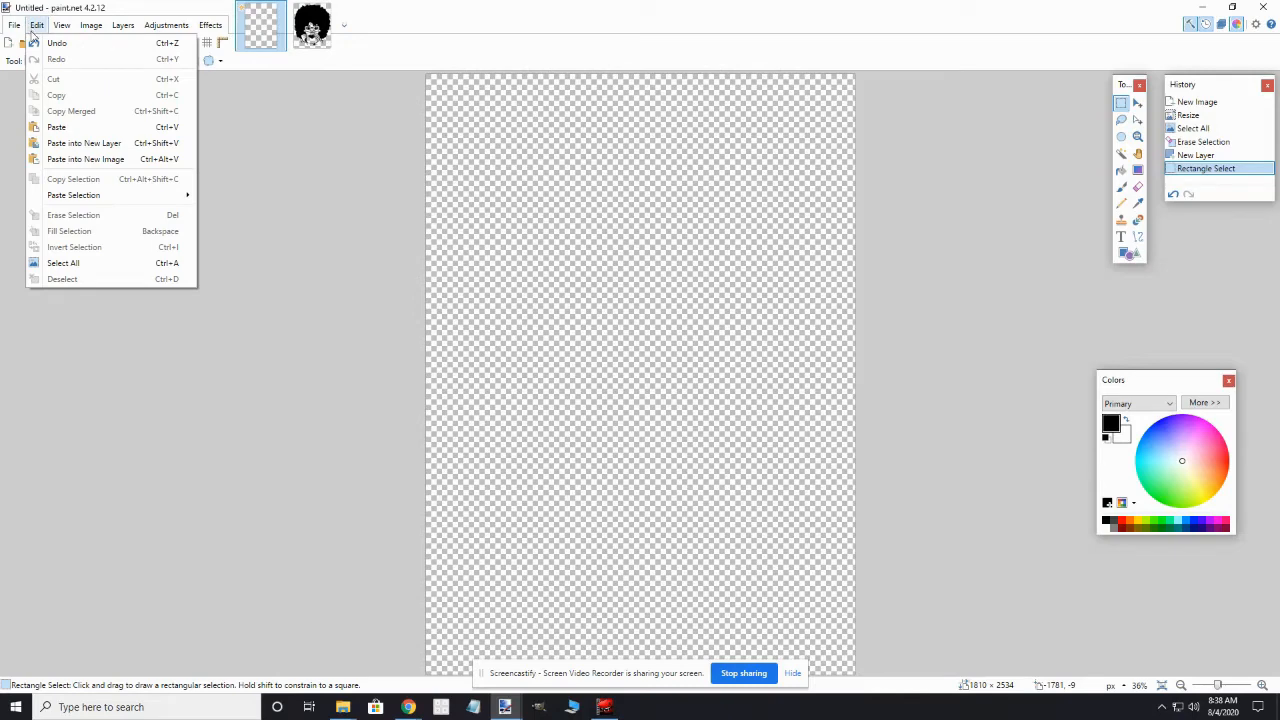
{"action": "left_click", "coordinate": [72, 145]}
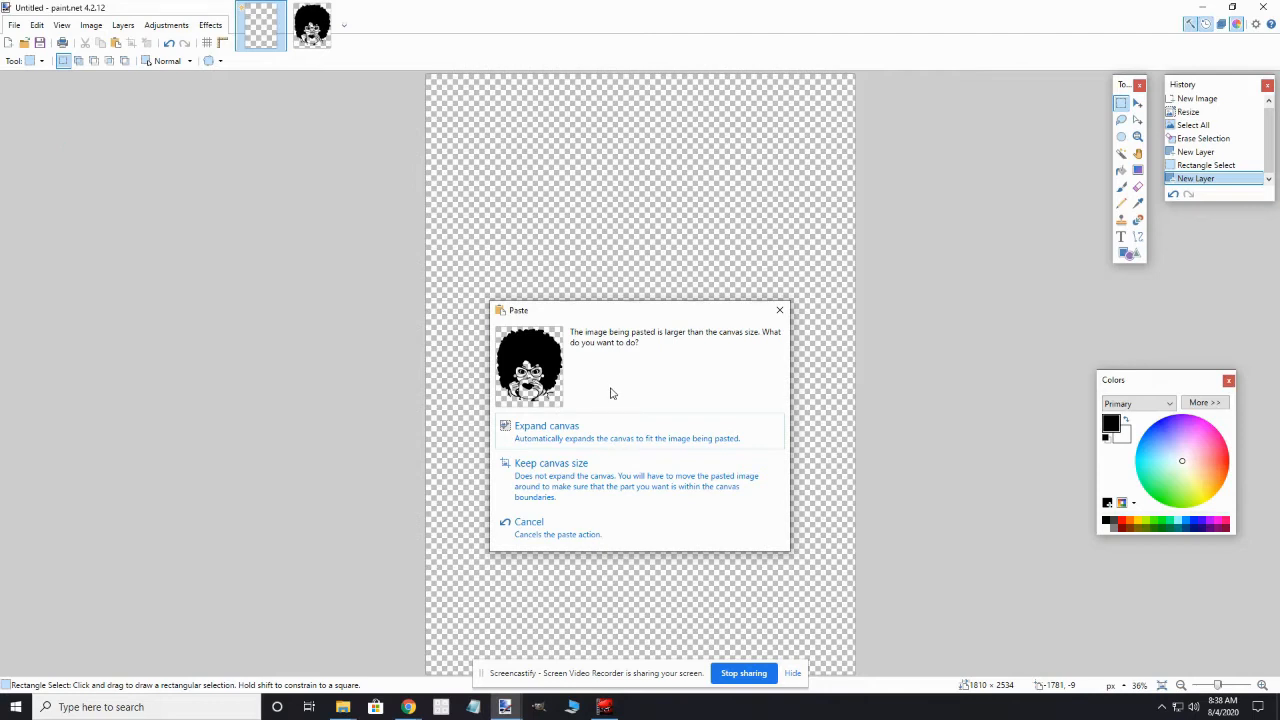
{"action": "left_click", "coordinate": [548, 478]}
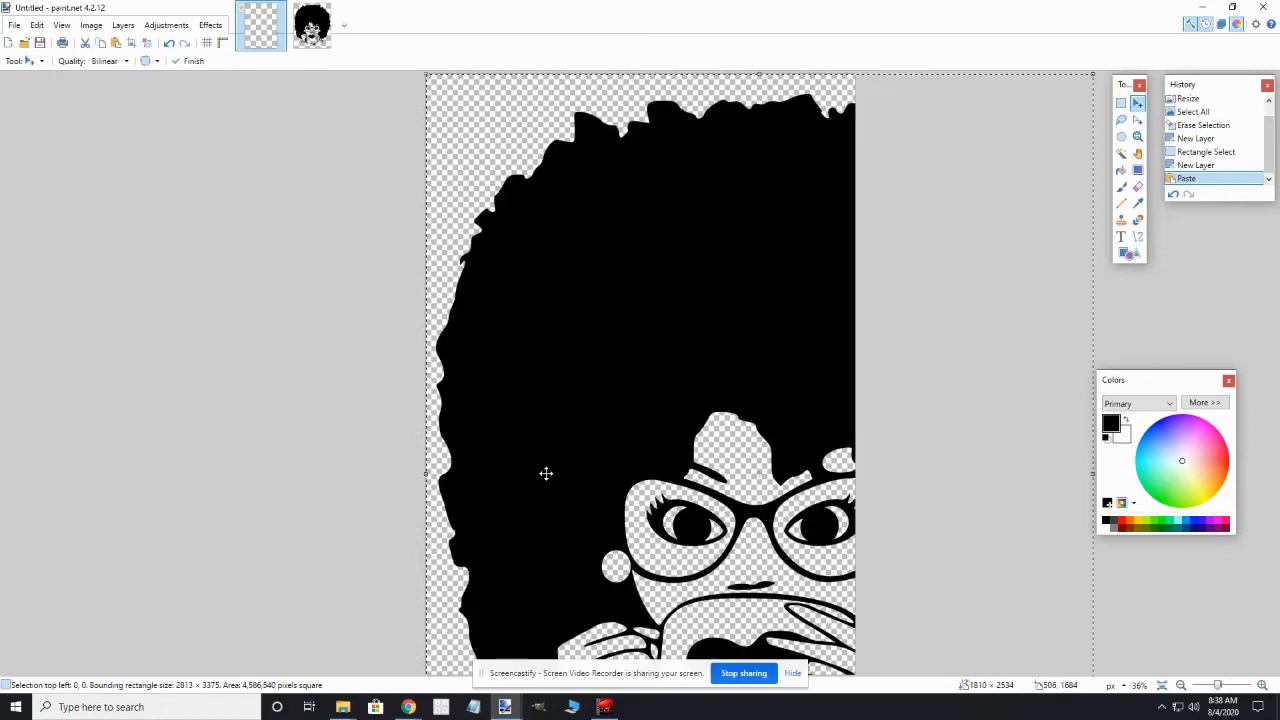
Step: Shrink the pasted illustration to about 1375 × 1377 pixels and place it centrally in the lower part of the cover, fully inside the canvas
{"action": "left_click_drag", "start_coordinate": [729, 449], "coordinate": [560, 329]}
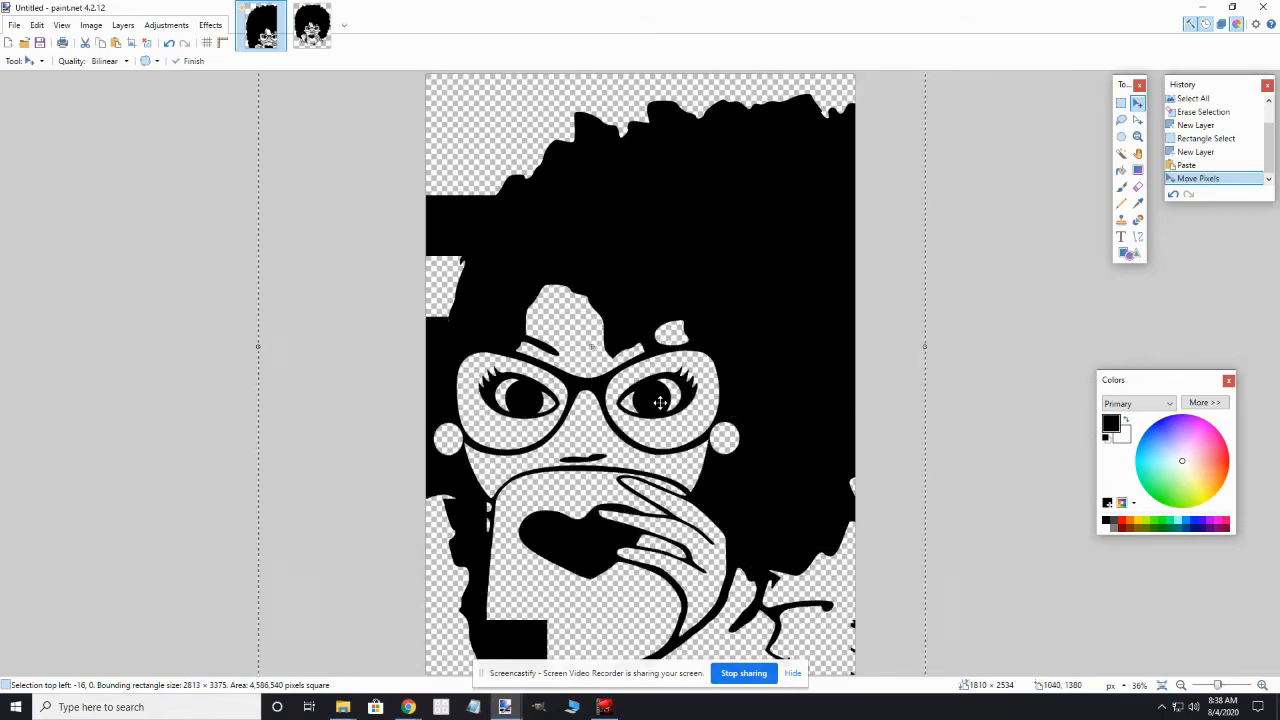
{"action": "left_click_drag", "start_coordinate": [660, 402], "coordinate": [476, 212]}
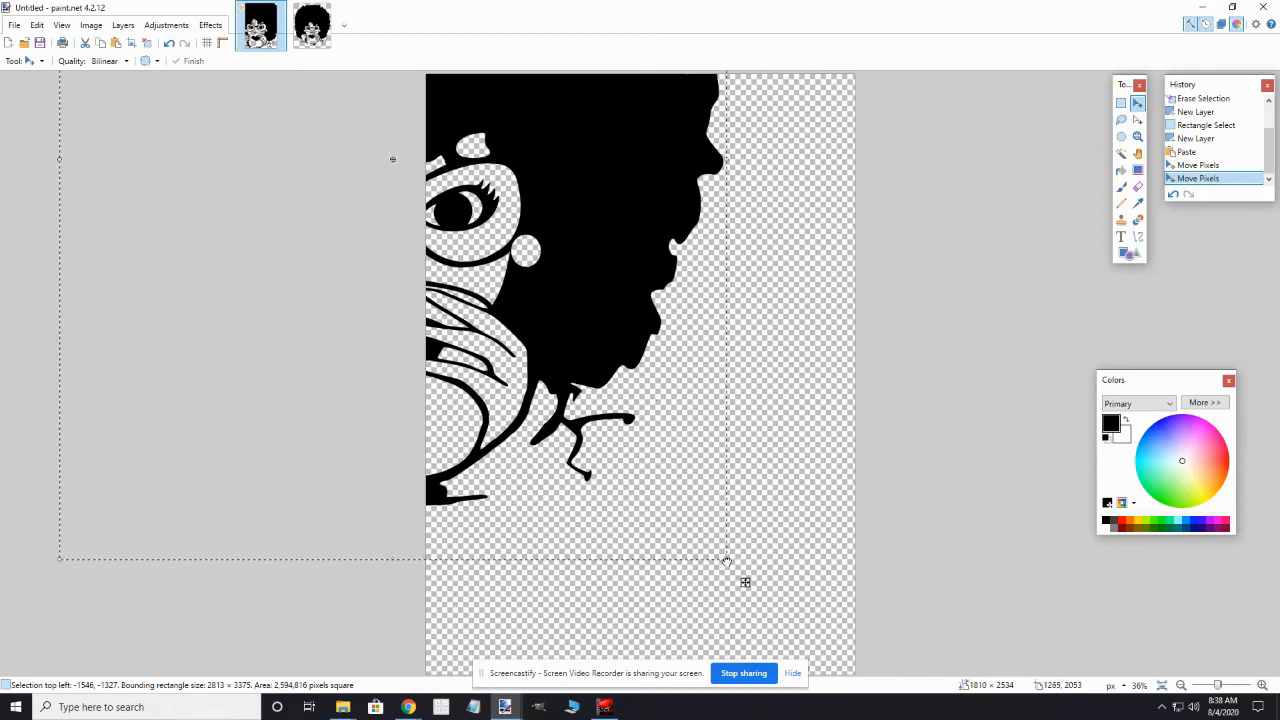
{"action": "left_click_drag", "start_coordinate": [726, 561], "coordinate": [832, 587]}
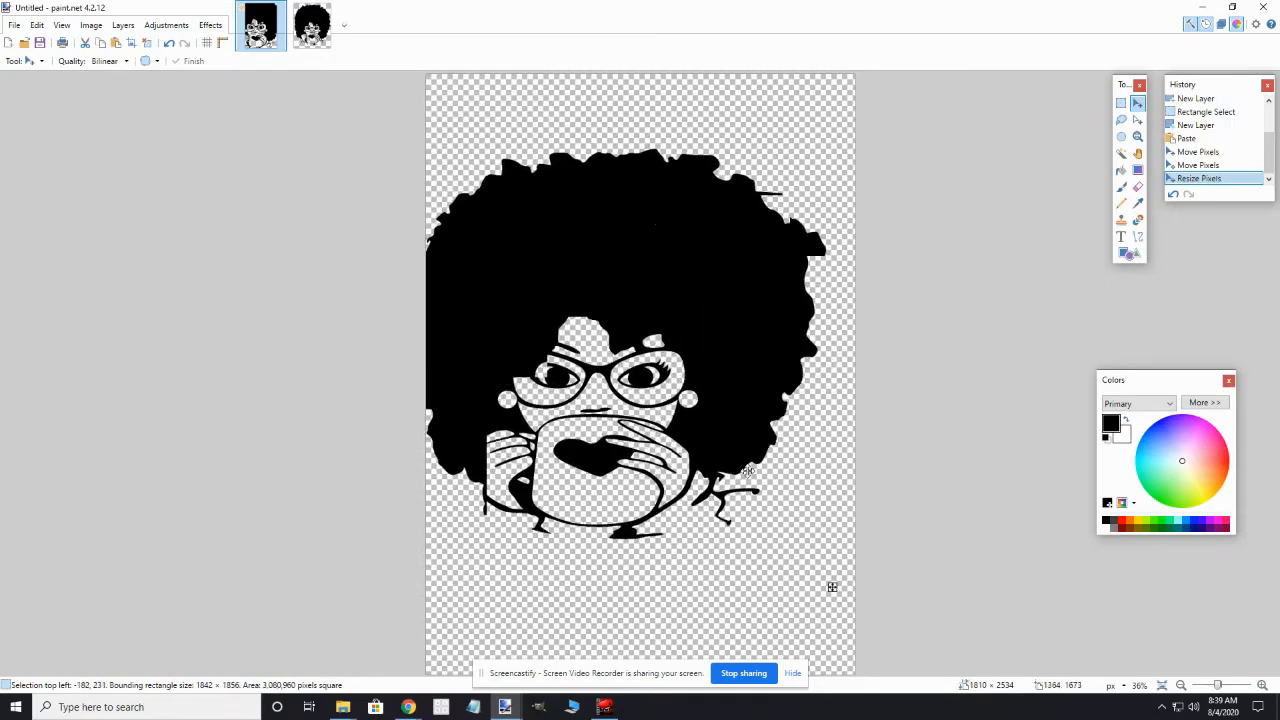
{"action": "left_click_drag", "start_coordinate": [748, 470], "coordinate": [733, 466]}
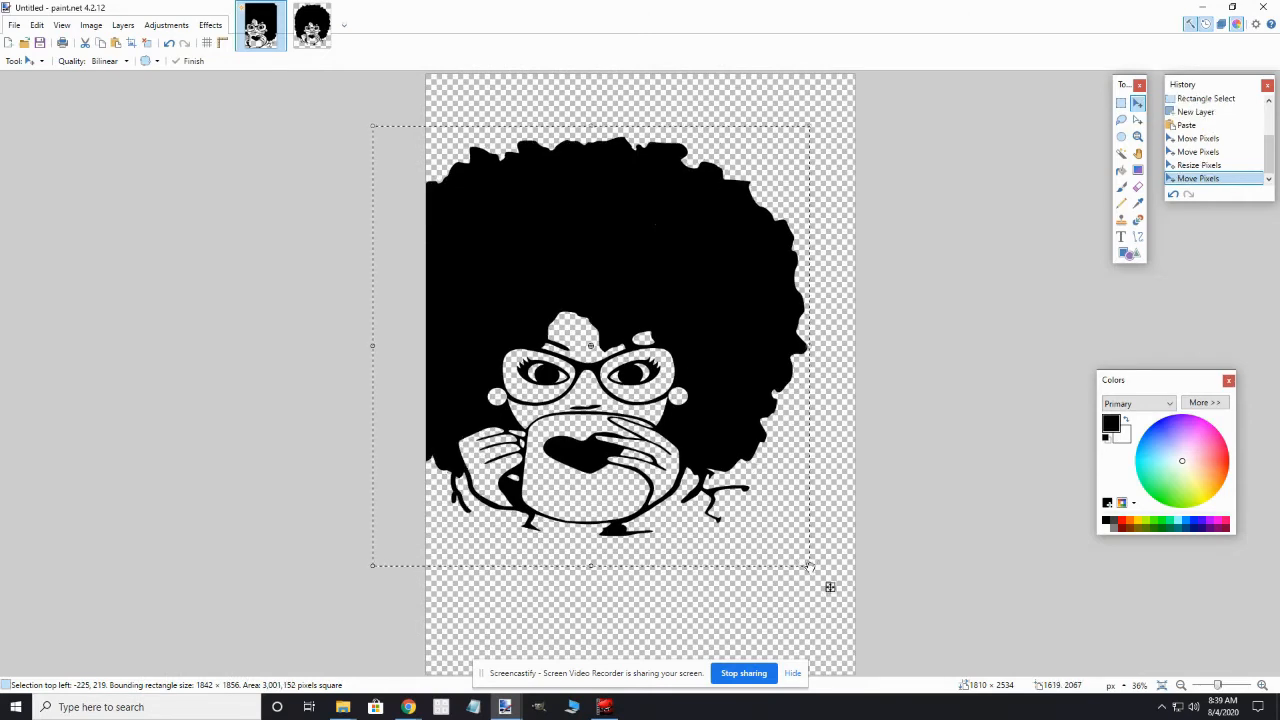
{"action": "left_click_drag", "start_coordinate": [808, 566], "coordinate": [833, 622]}
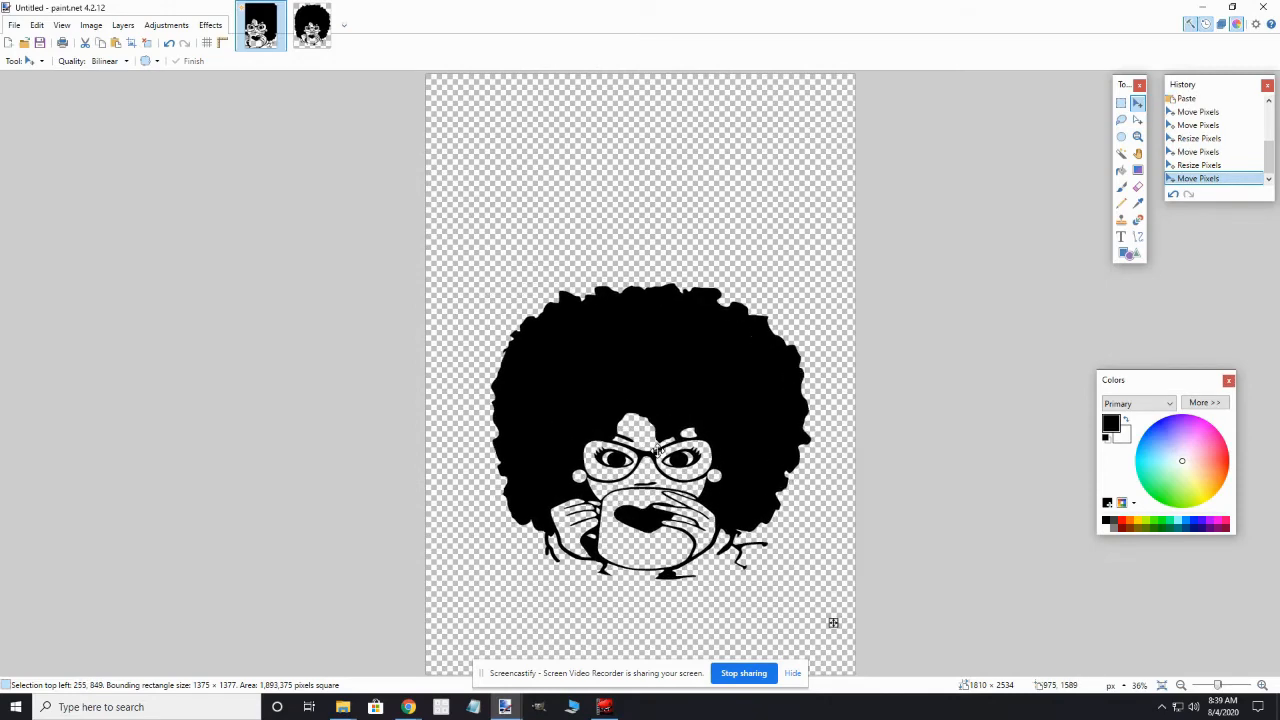
{"action": "left_click_drag", "start_coordinate": [656, 451], "coordinate": [658, 451]}
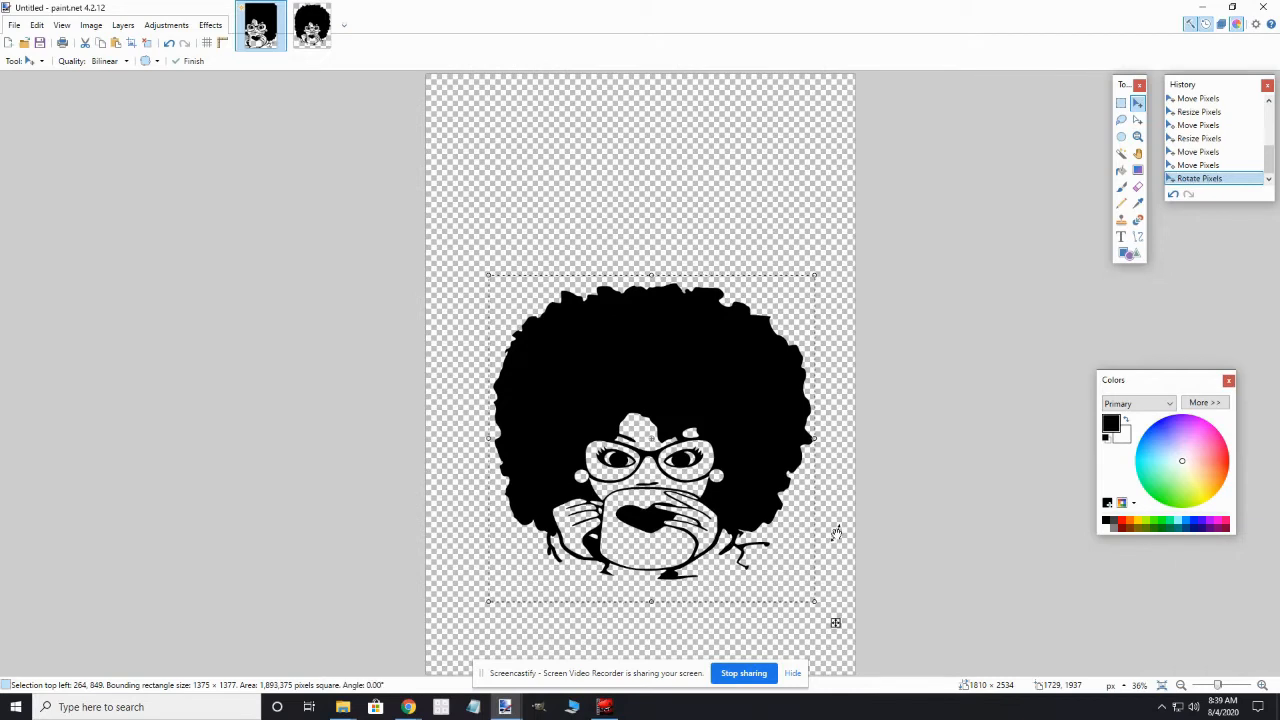
Step: Finish placing the woman illustration, deselect it, and add a new layer to the notebook cover
{"action": "left_click_drag", "start_coordinate": [835, 533], "coordinate": [835, 527]}
{"action": "key", "text": "ctrl+d"}
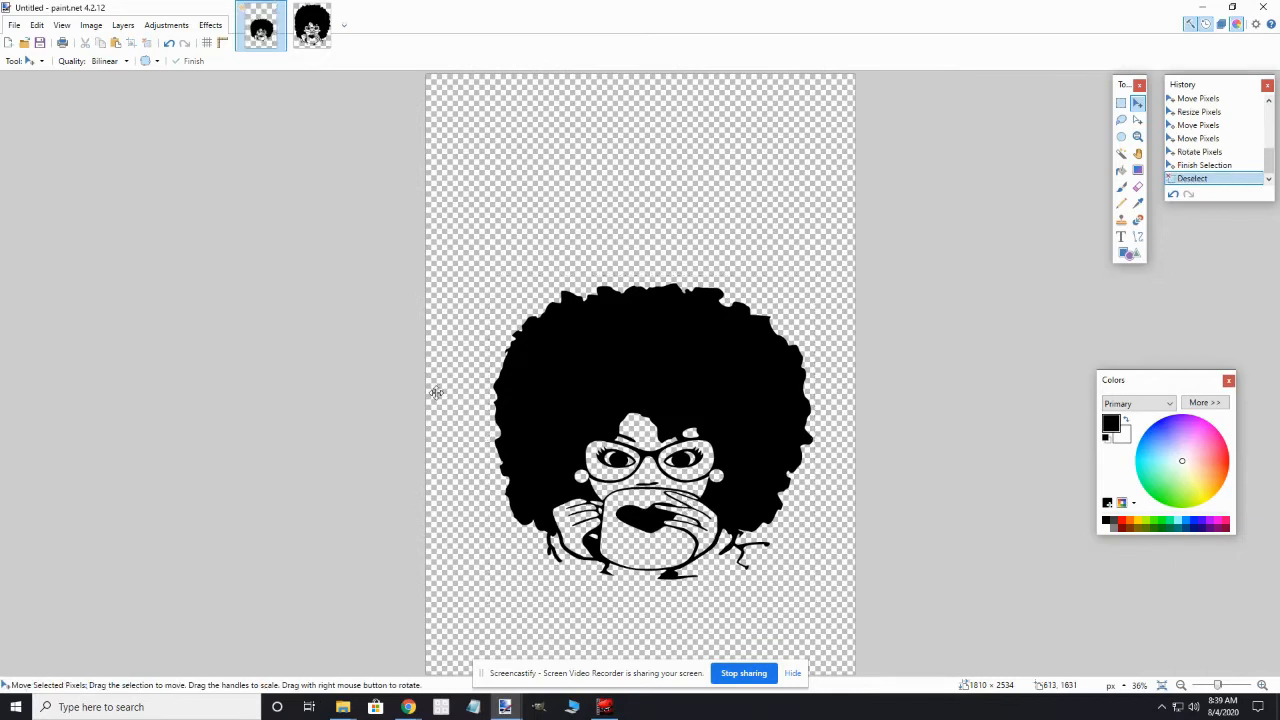
{"action": "left_click", "coordinate": [123, 25]}
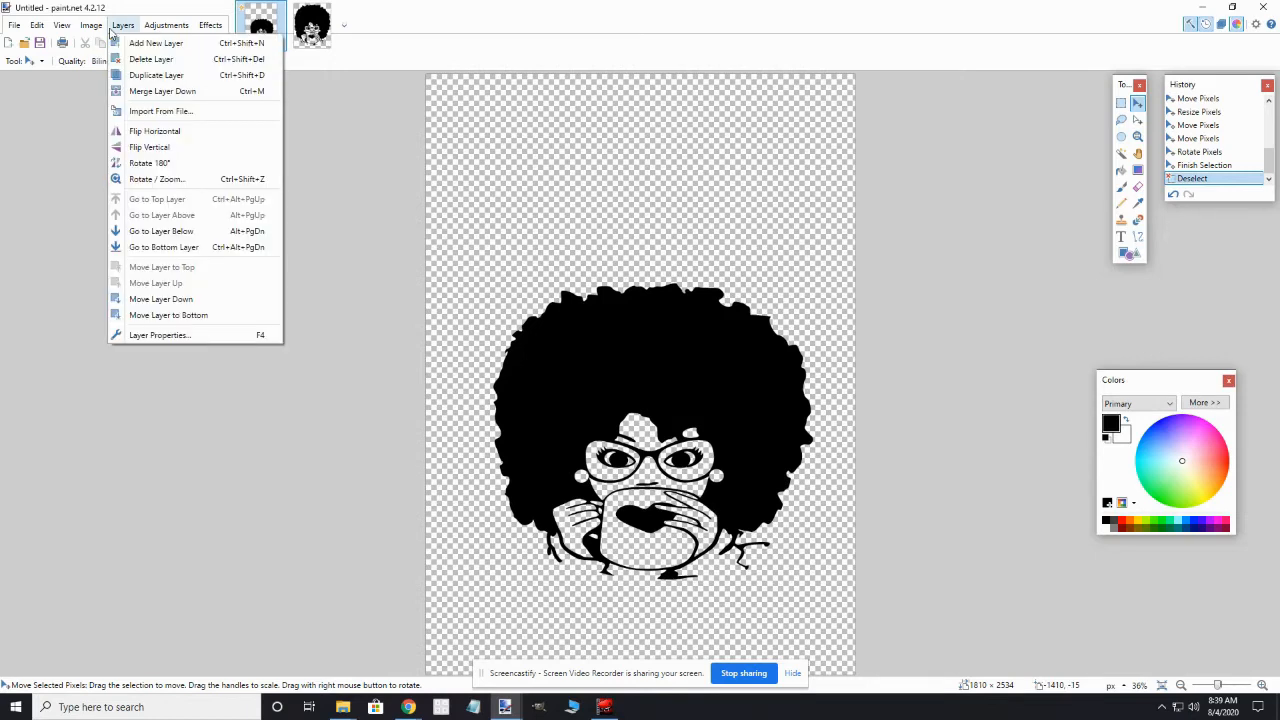
{"action": "left_click", "coordinate": [150, 43]}
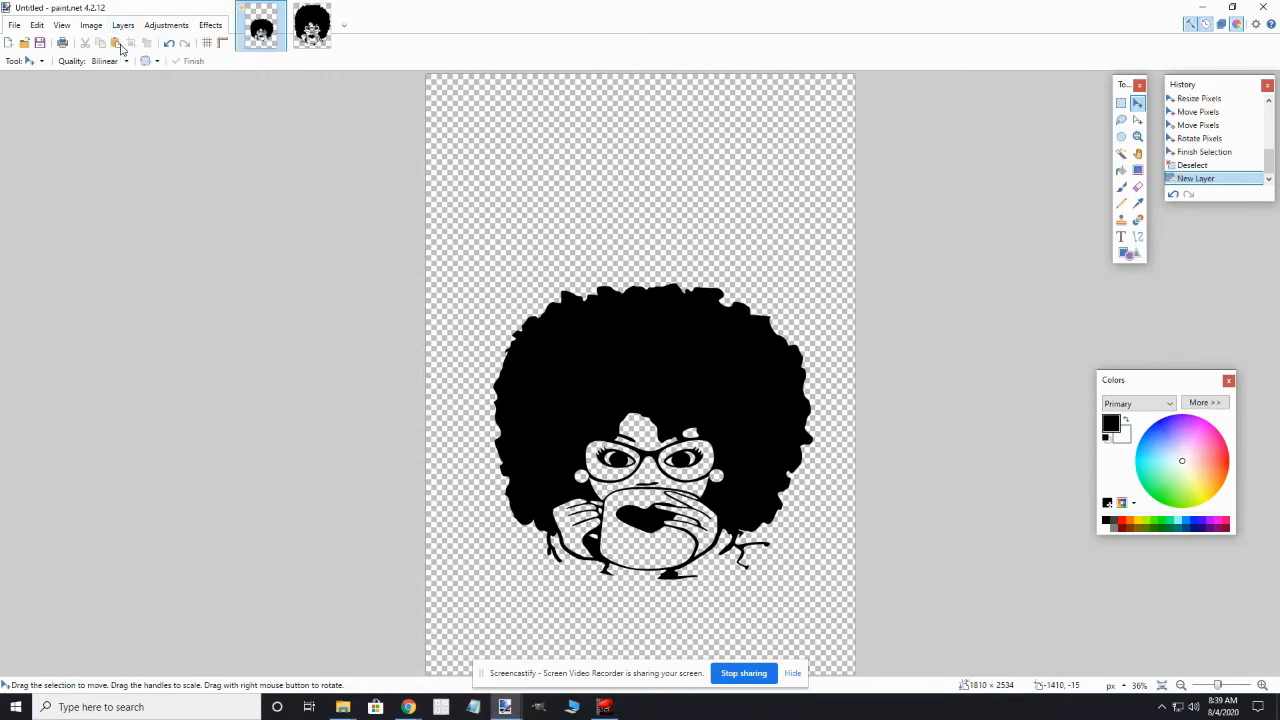
Step: Activate the Text tool with a violet primary colour and the Muthike font
{"action": "left_click", "coordinate": [1121, 240]}
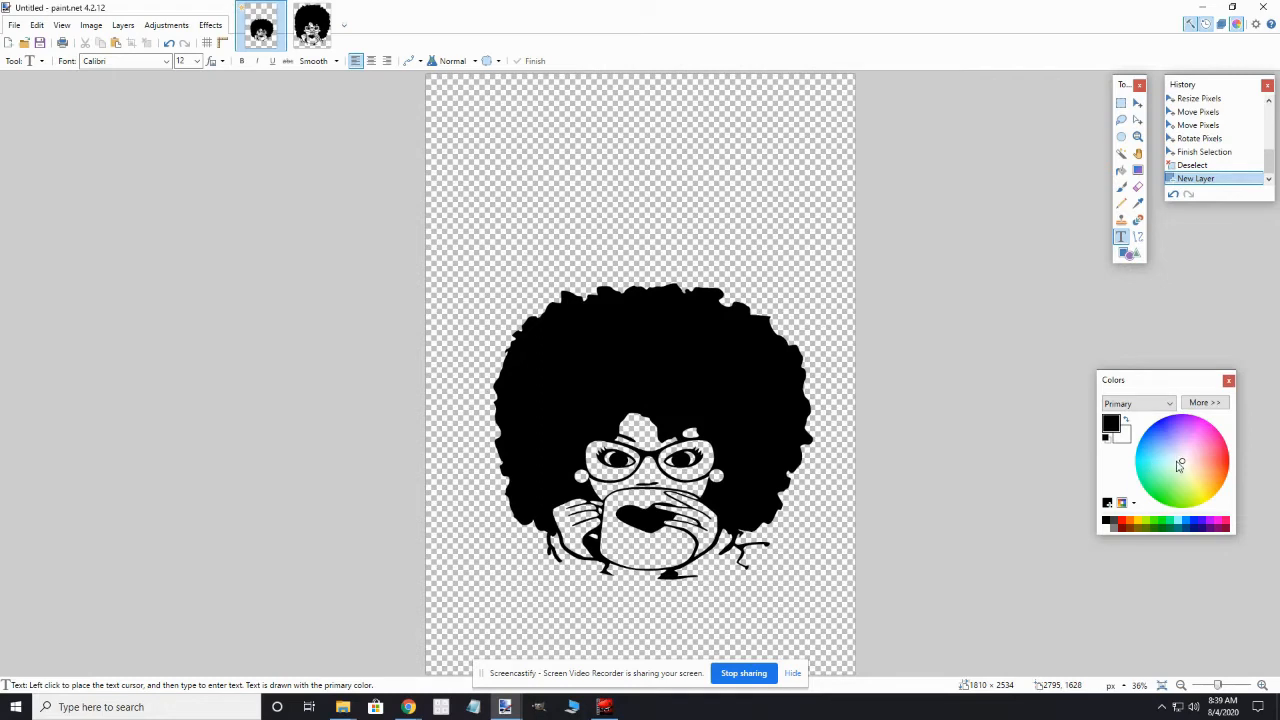
{"action": "left_click_drag", "start_coordinate": [1184, 466], "coordinate": [1177, 420]}
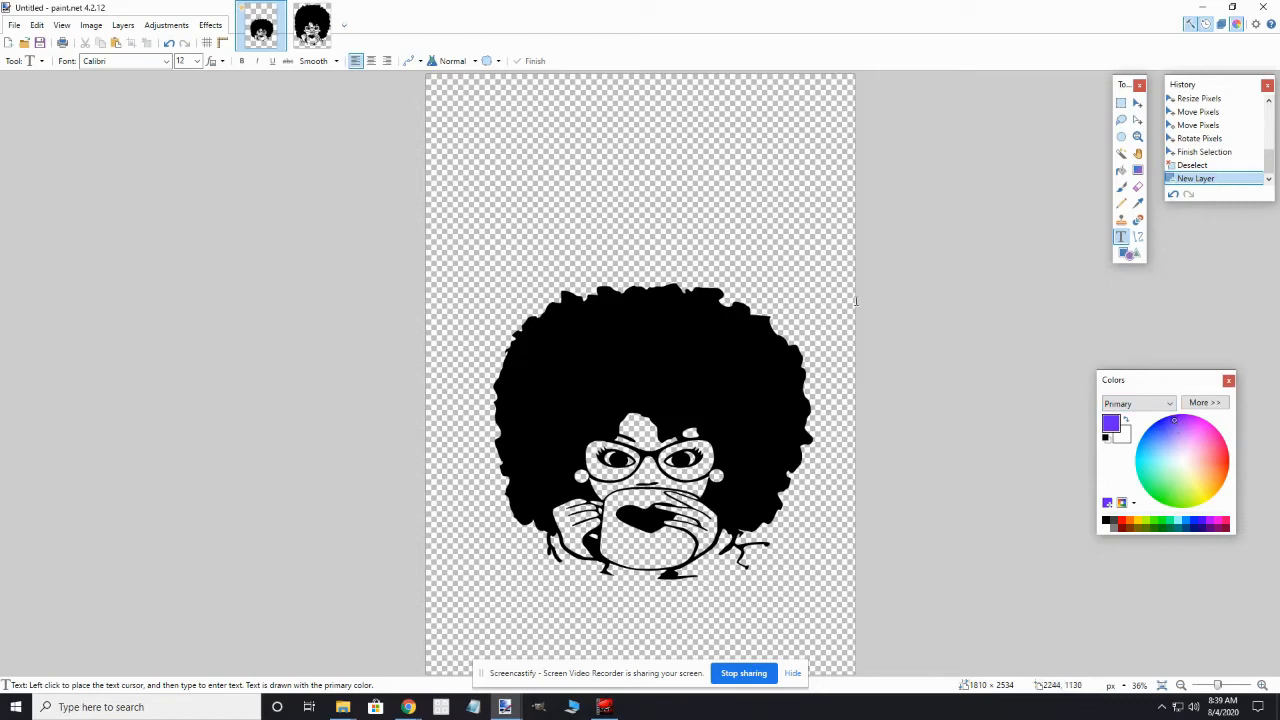
{"action": "left_click", "coordinate": [167, 61]}
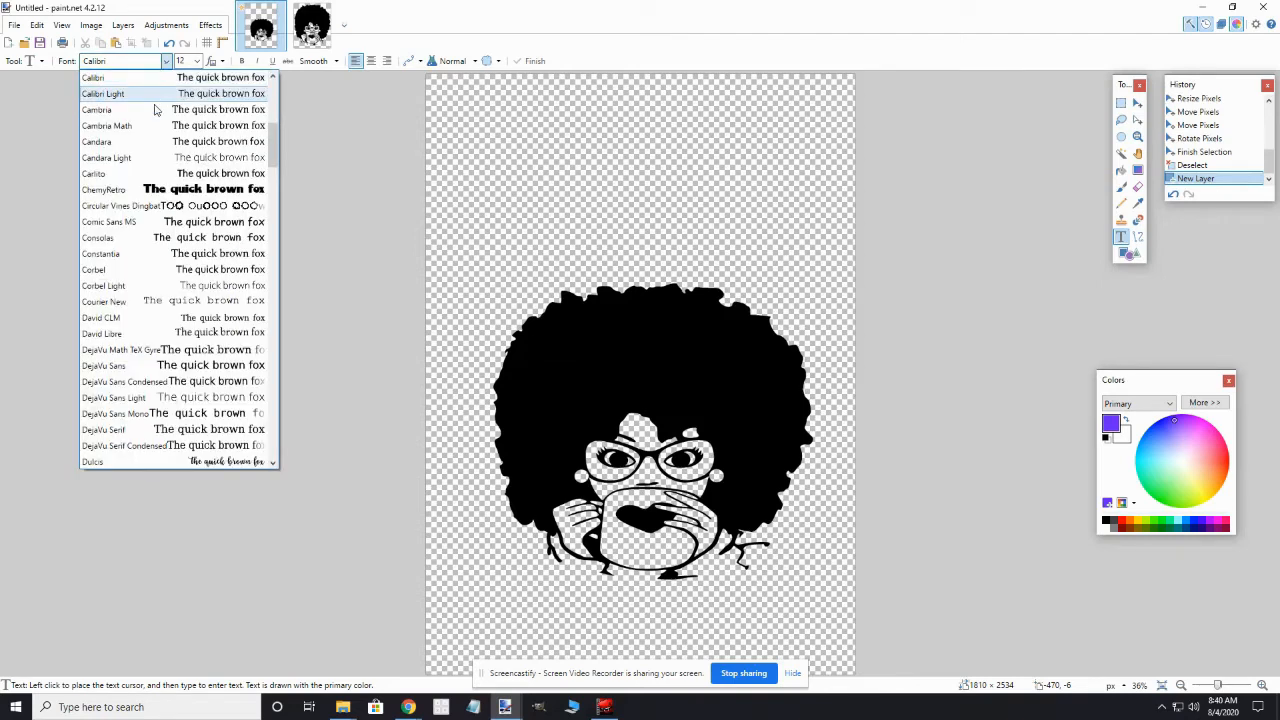
{"action": "scroll", "coordinate": [176, 392], "scroll_direction": "down", "scroll_amount": 4}
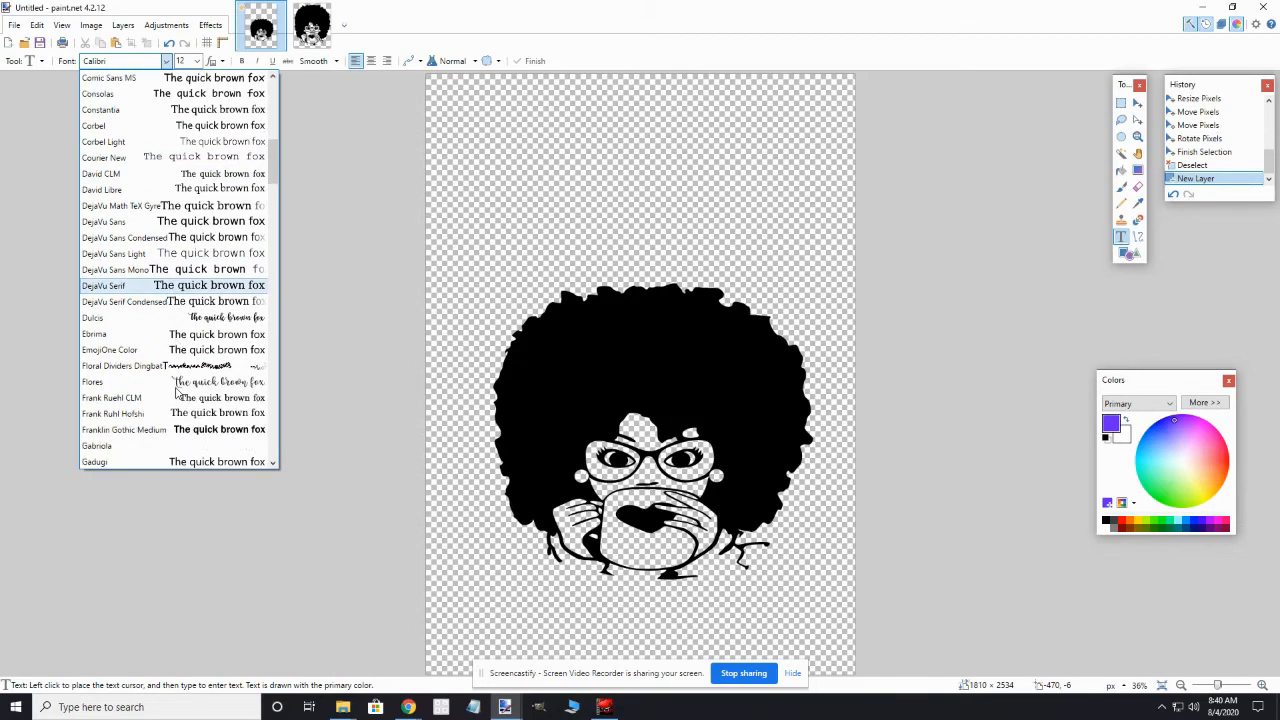
{"action": "scroll", "coordinate": [176, 392], "scroll_direction": "down", "scroll_amount": 3}
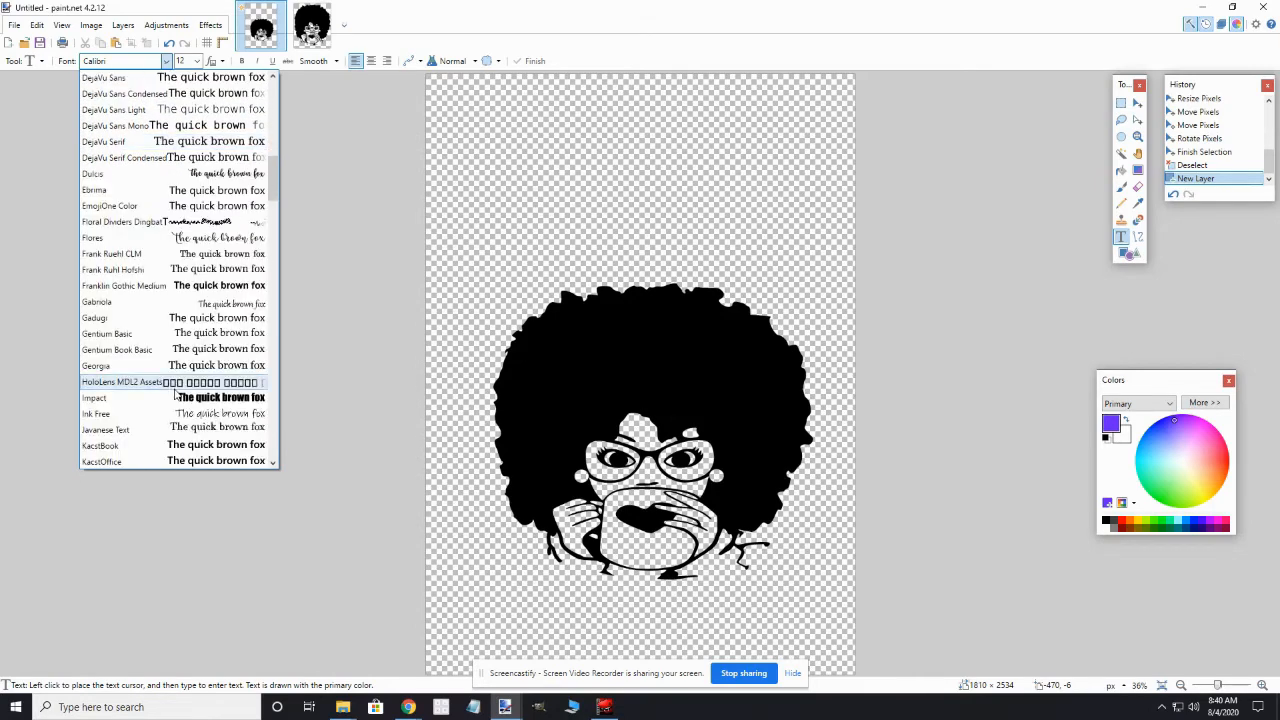
{"action": "scroll", "coordinate": [176, 392], "scroll_direction": "down", "scroll_amount": 4}
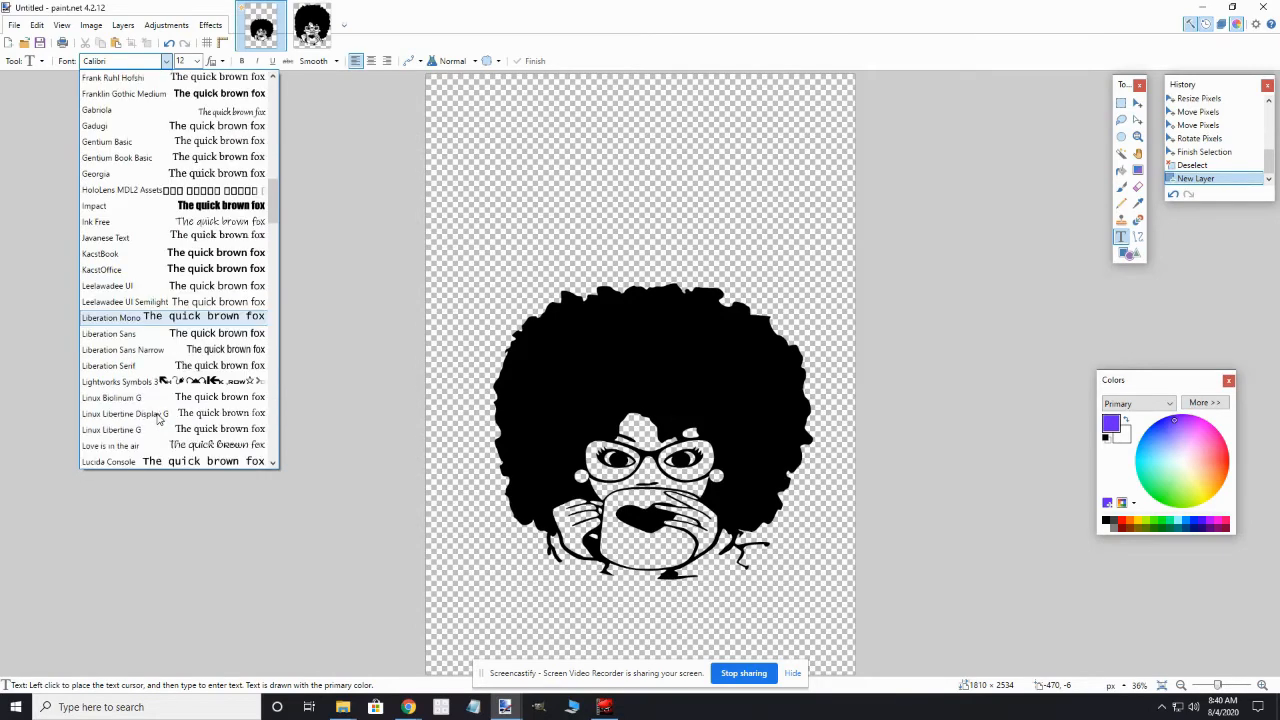
{"action": "scroll", "coordinate": [157, 419], "scroll_direction": "down", "scroll_amount": 2}
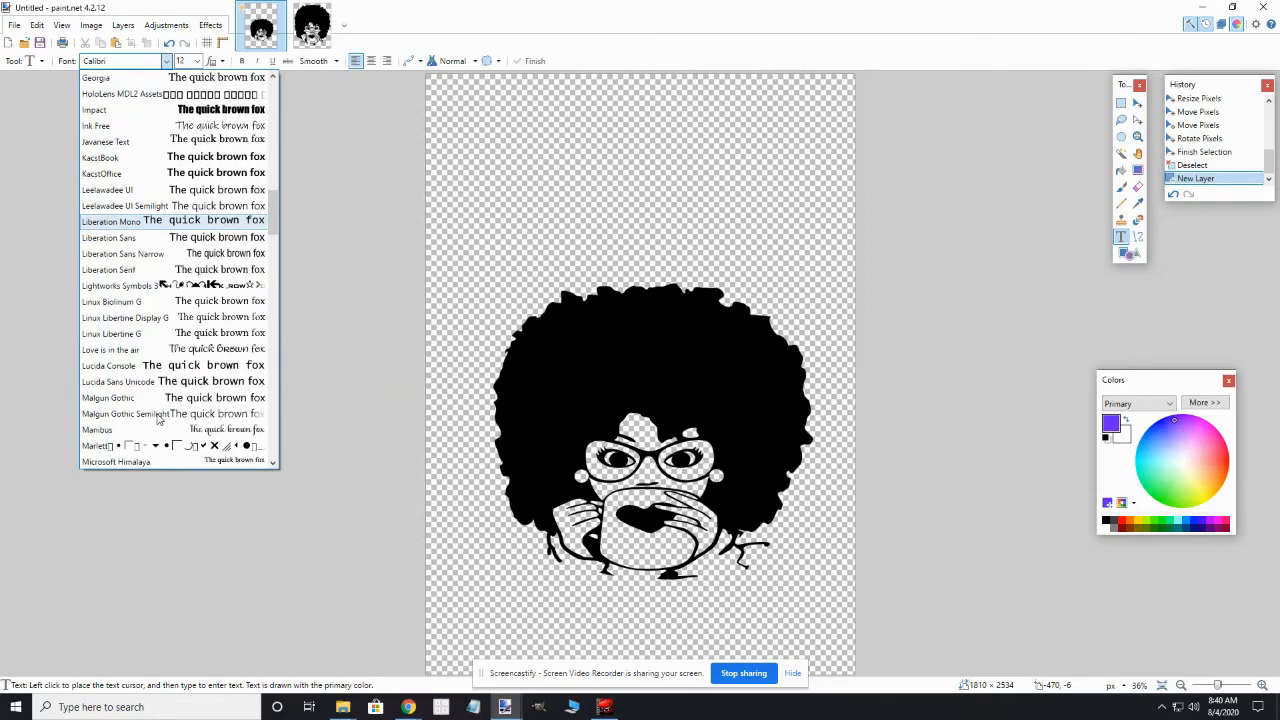
{"action": "scroll", "coordinate": [157, 419], "scroll_direction": "down", "scroll_amount": 5}
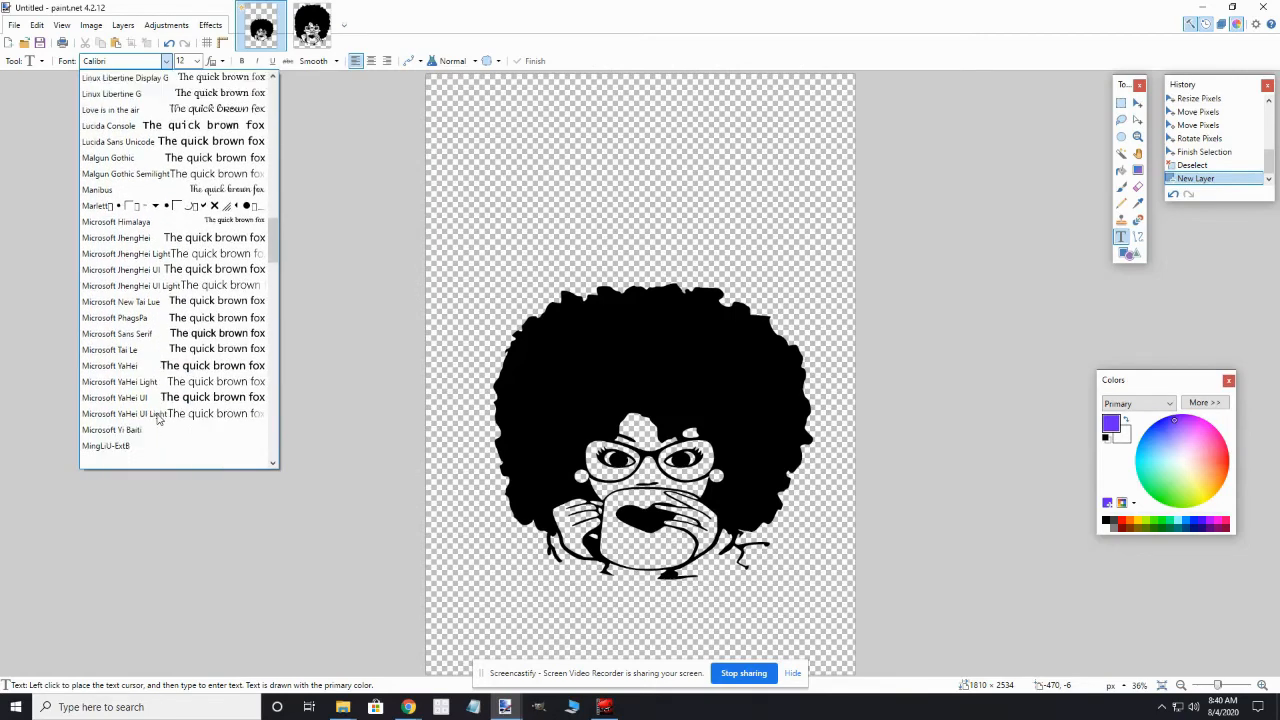
{"action": "scroll", "coordinate": [157, 419], "scroll_direction": "down", "scroll_amount": 4}
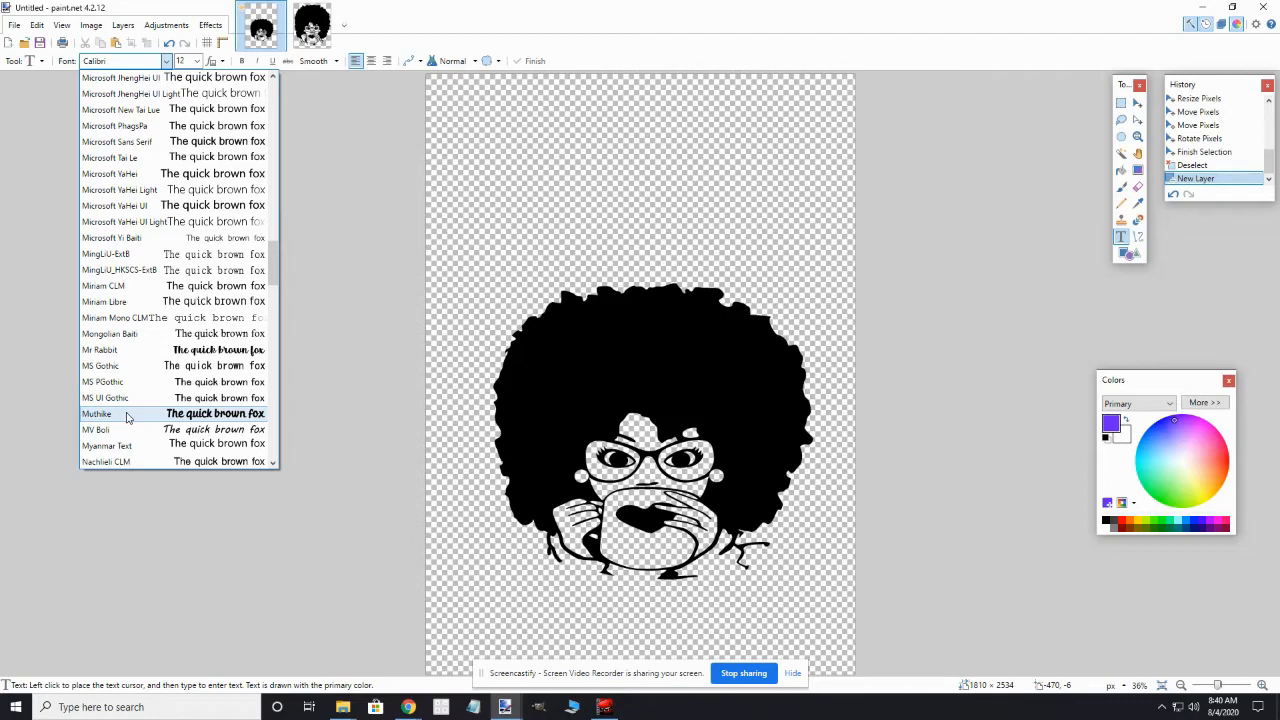
{"action": "scroll", "coordinate": [126, 413], "scroll_direction": "down", "scroll_amount": 1}
{"action": "left_click", "coordinate": [126, 413]}
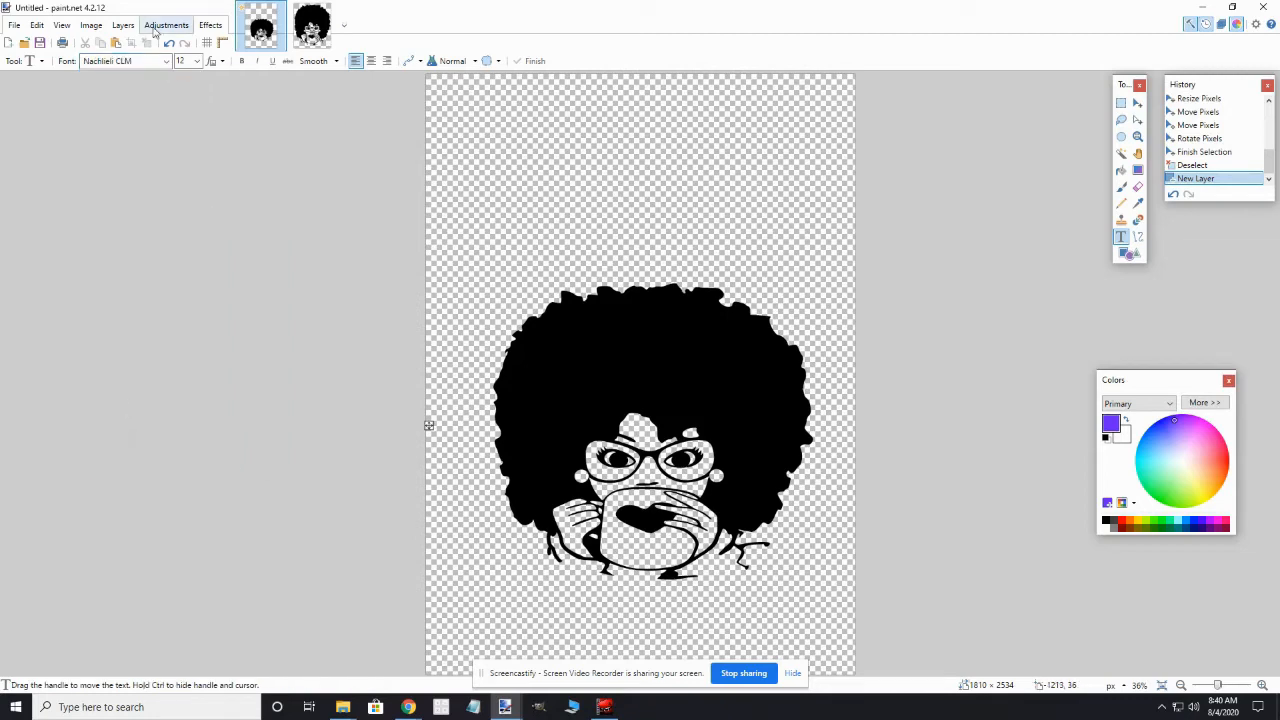
{"action": "left_click", "coordinate": [166, 61]}
{"action": "scroll", "coordinate": [143, 237], "scroll_direction": "up", "scroll_amount": 5}
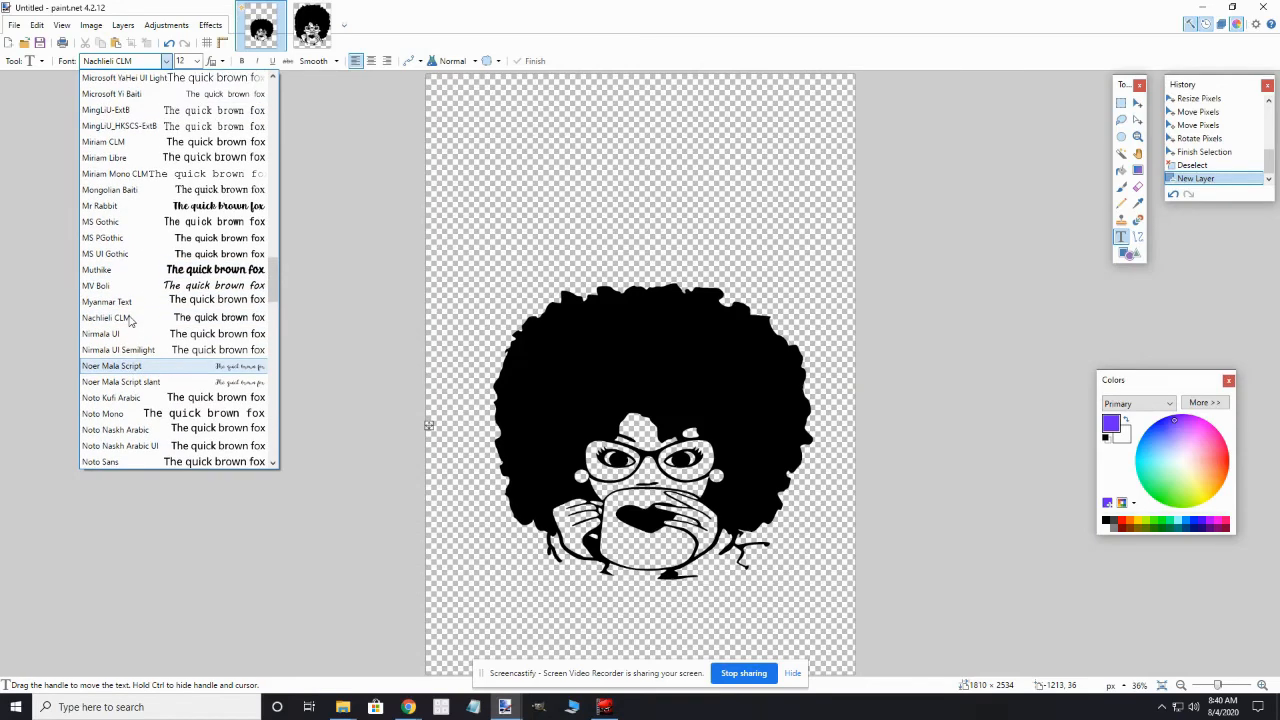
{"action": "left_click", "coordinate": [138, 265]}
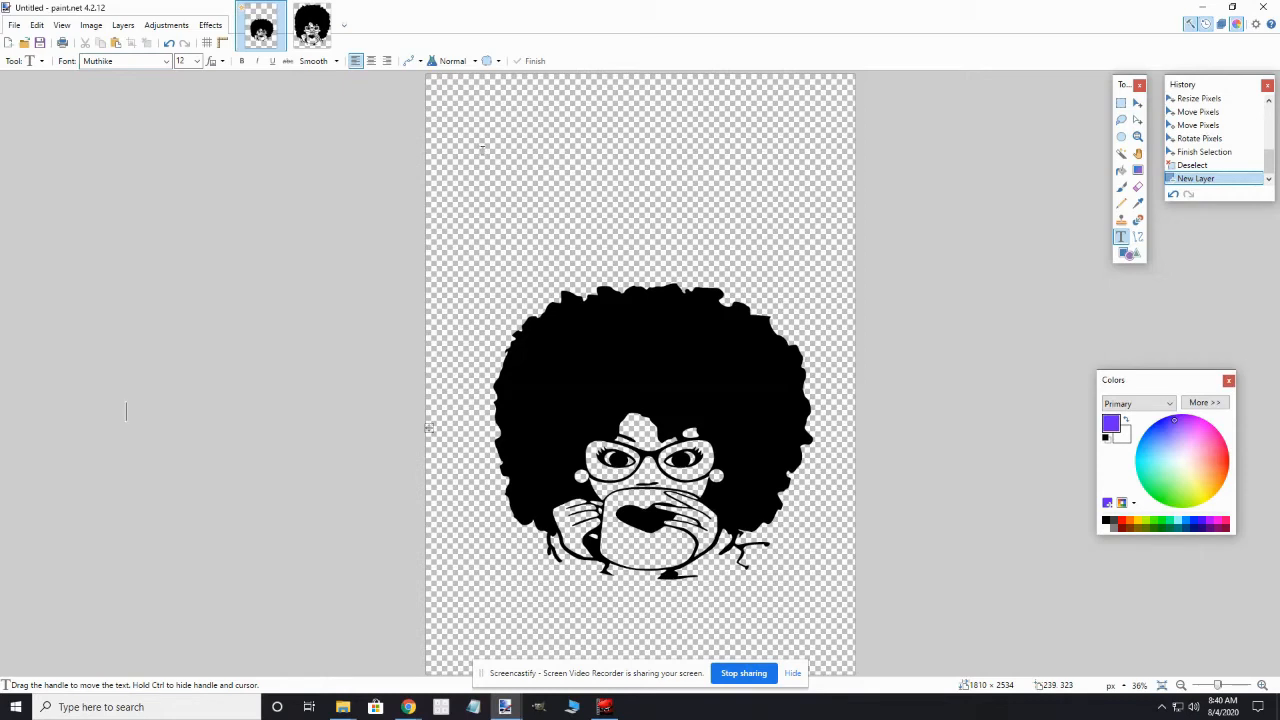
Step: Try font sizes 48 and 26 for the cover text
{"action": "left_click", "coordinate": [197, 61]}
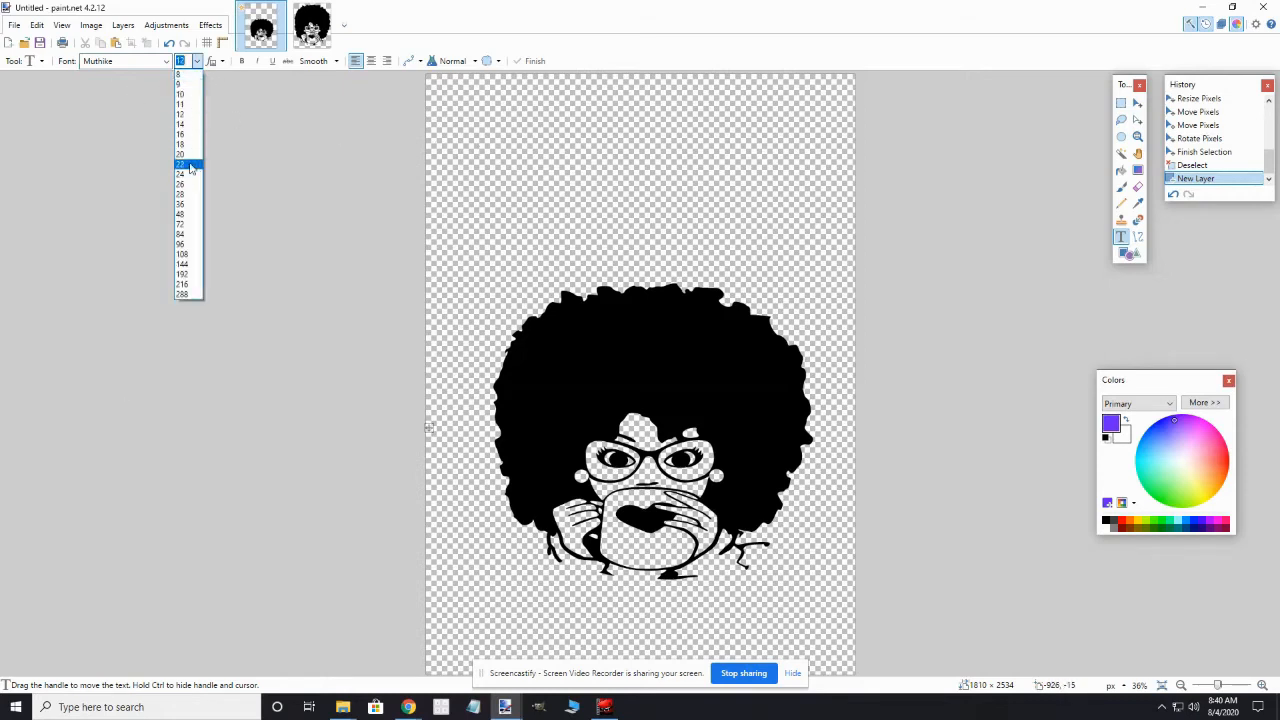
{"action": "left_click", "coordinate": [183, 216]}
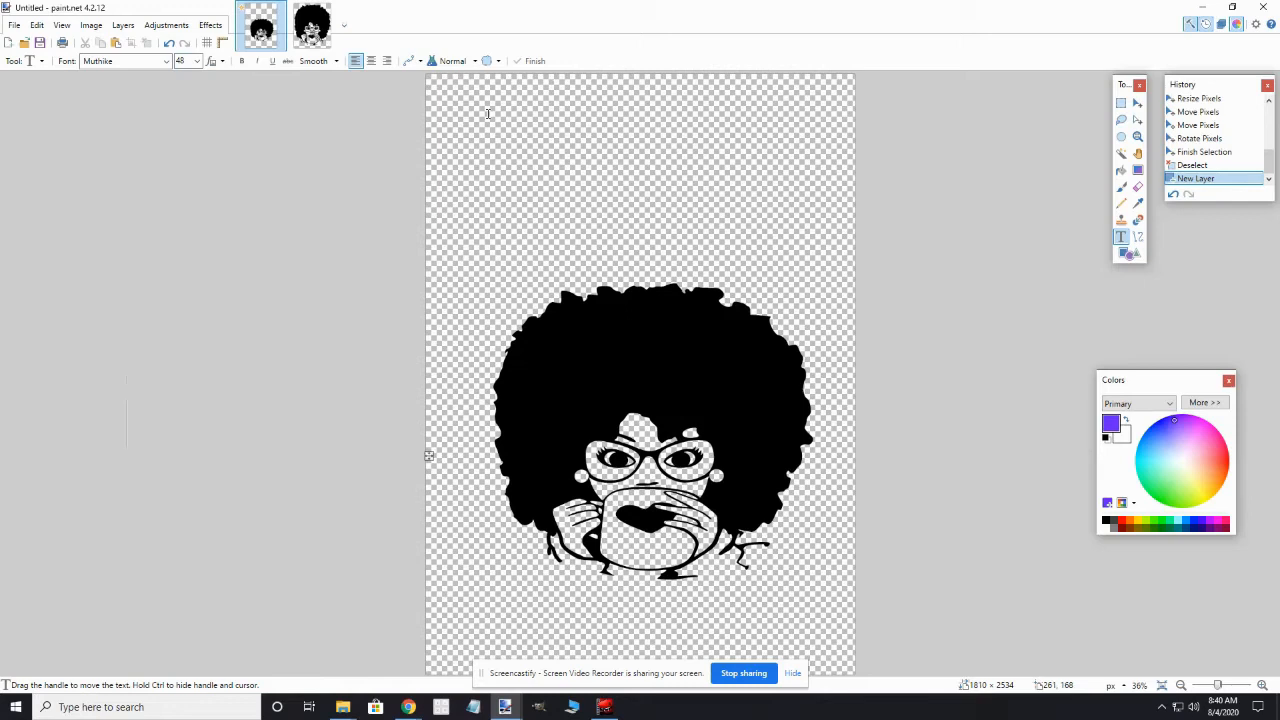
{"action": "left_click", "coordinate": [197, 61]}
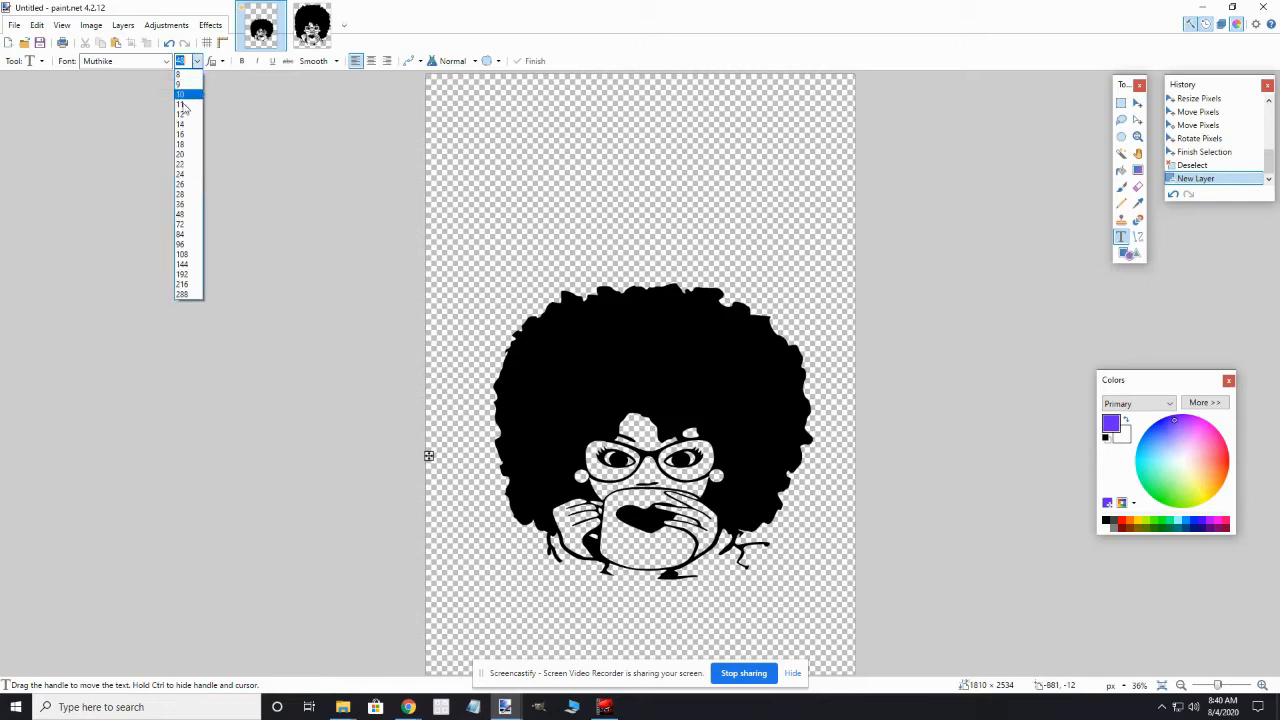
{"action": "left_click", "coordinate": [190, 184]}
Step: Add another new layer, start a text in the empty area above the illustration, and set its font size to 36
{"action": "left_click", "coordinate": [123, 25]}
{"action": "left_click", "coordinate": [124, 44]}
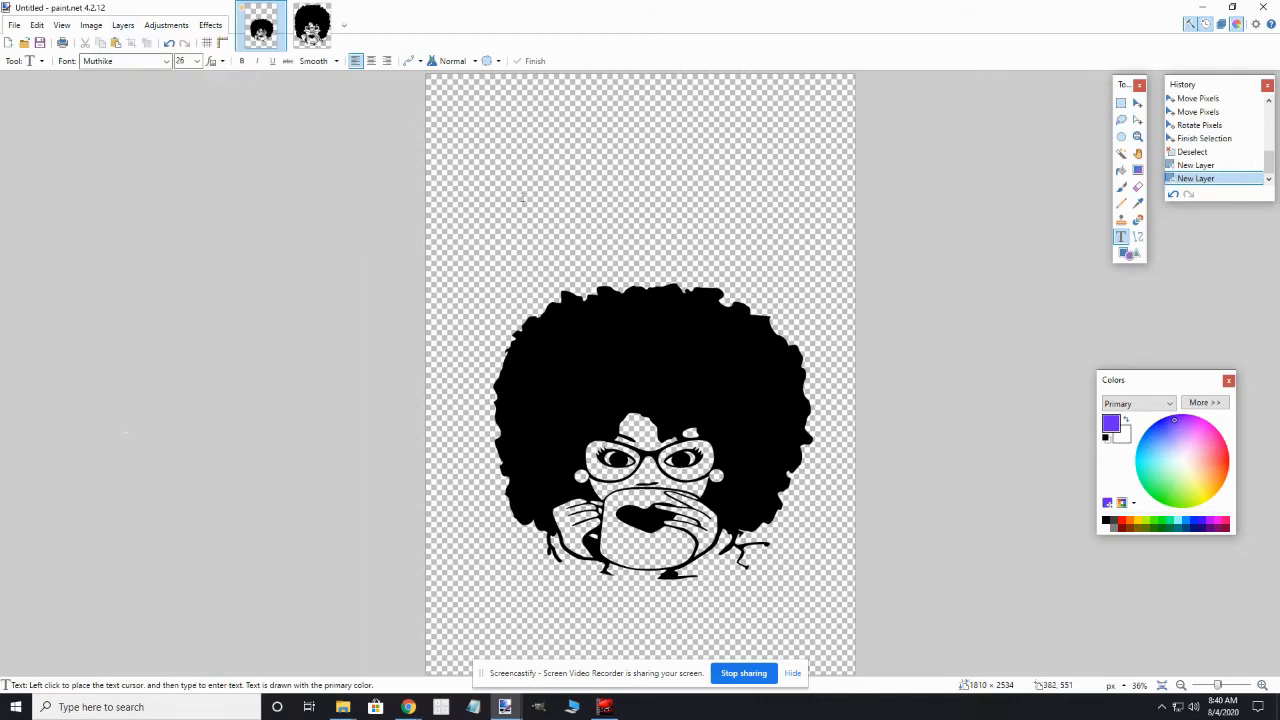
{"action": "left_click", "coordinate": [486, 118]}
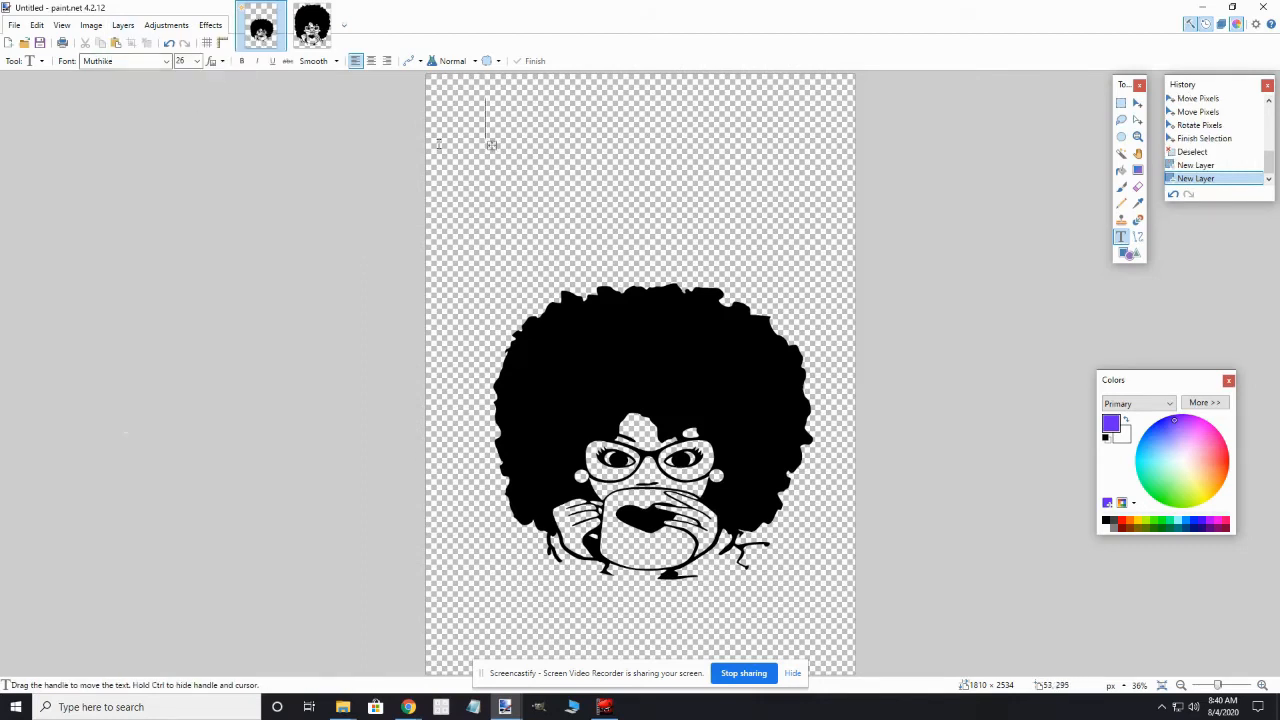
{"action": "left_click", "coordinate": [197, 61]}
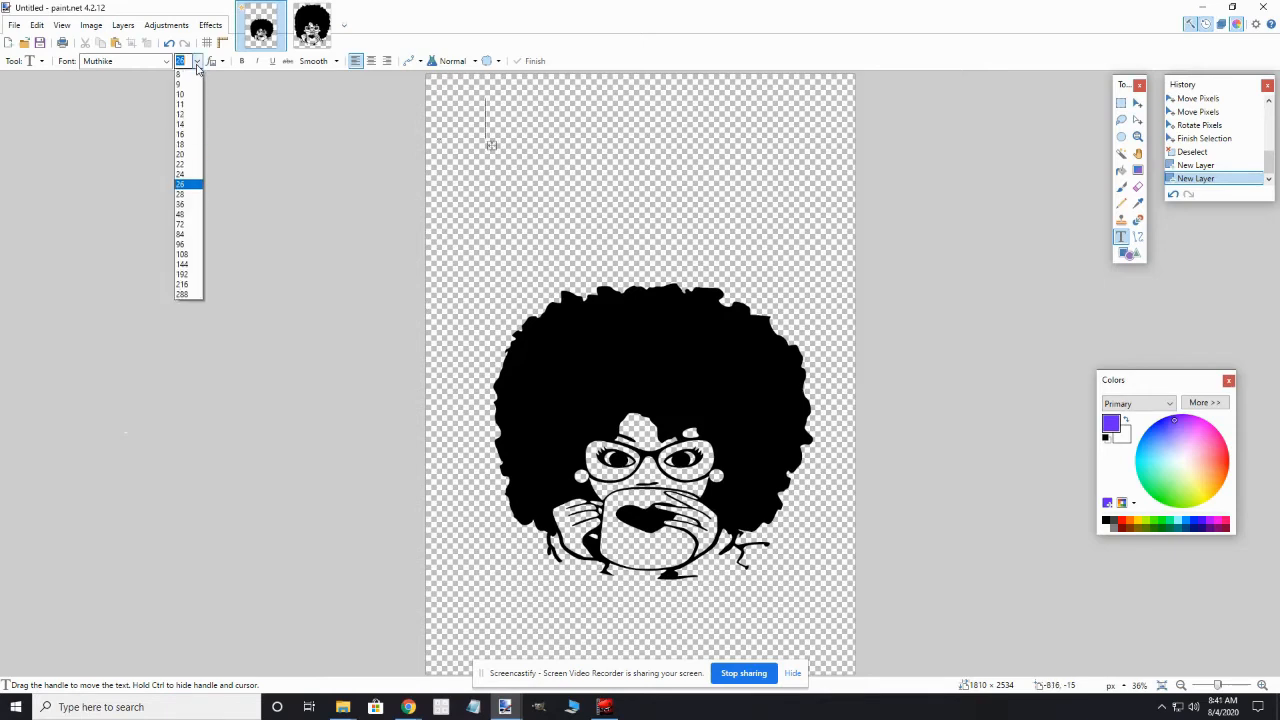
{"action": "left_click", "coordinate": [181, 205]}
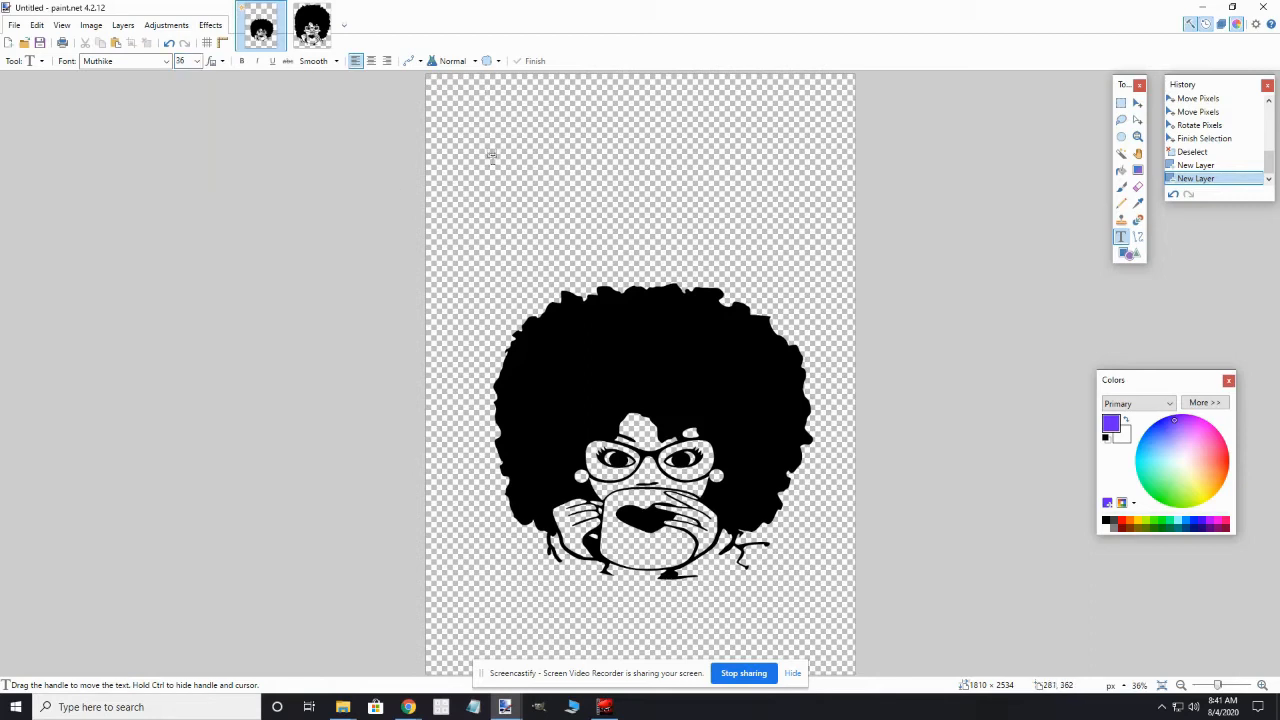
Step: Enter the cover text "Entangled with coffee" above the illustration, with "coffee" on a second line
{"action": "type", "text": "E"}
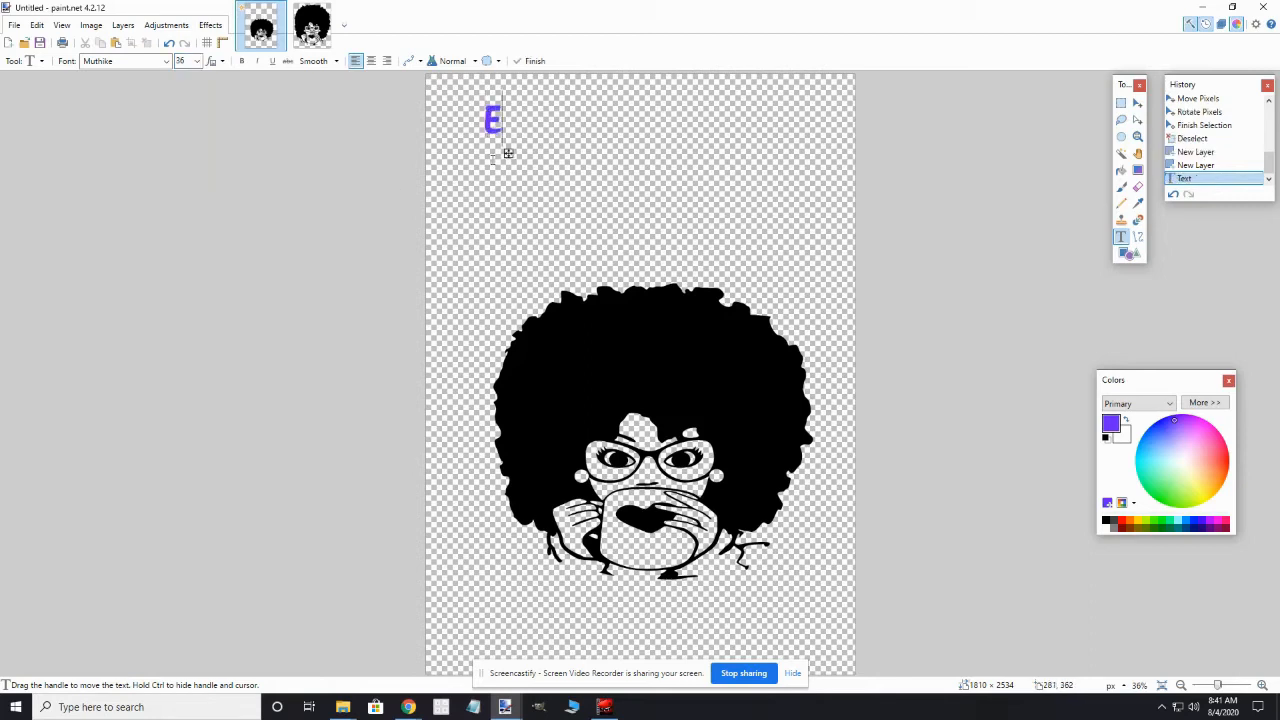
{"action": "type", "text": "ntna"}
{"action": "key", "text": "BackSpace"}
{"action": "key", "text": "BackSpace"}
{"action": "type", "text": "an"}
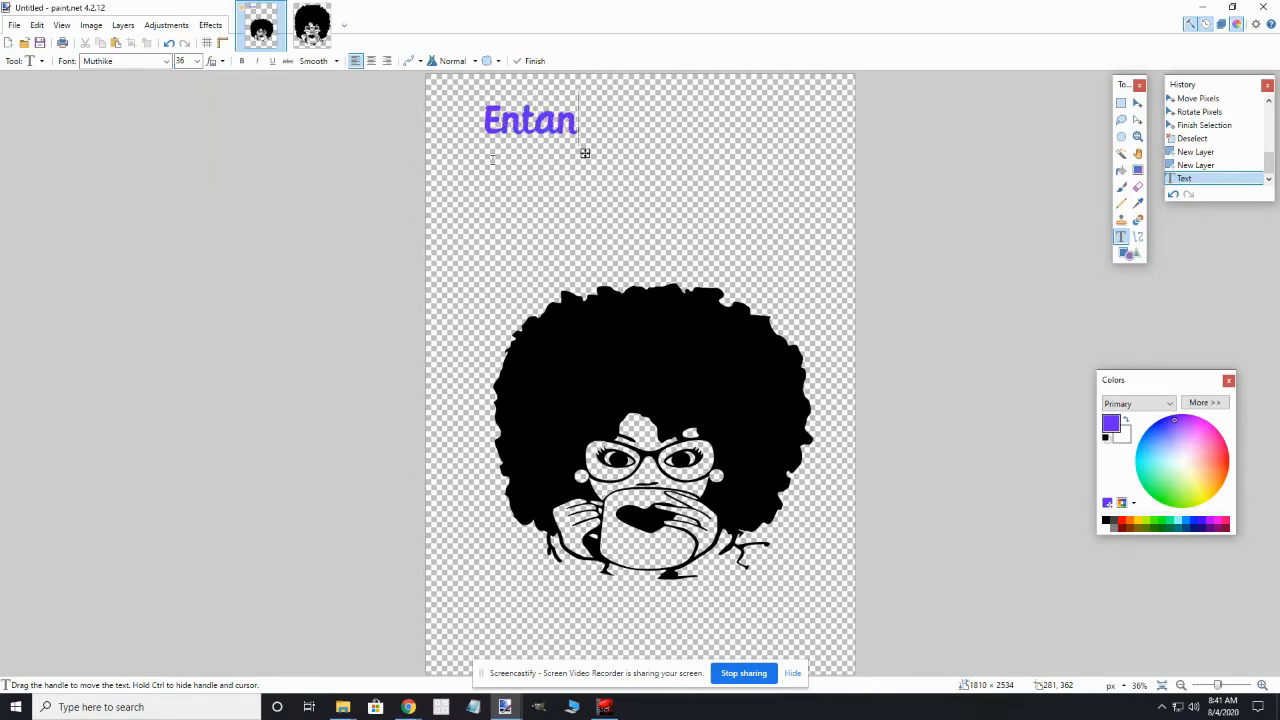
{"action": "type", "text": "gled"}
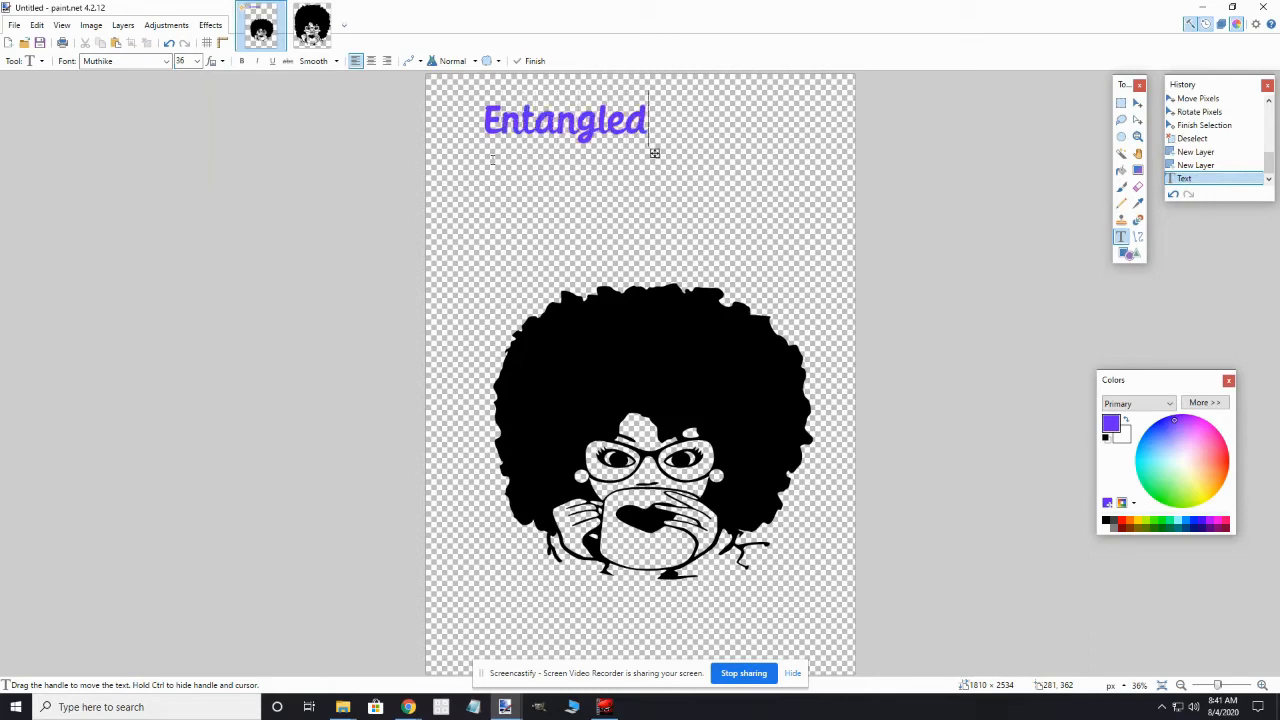
{"action": "type", "text": " wi"}
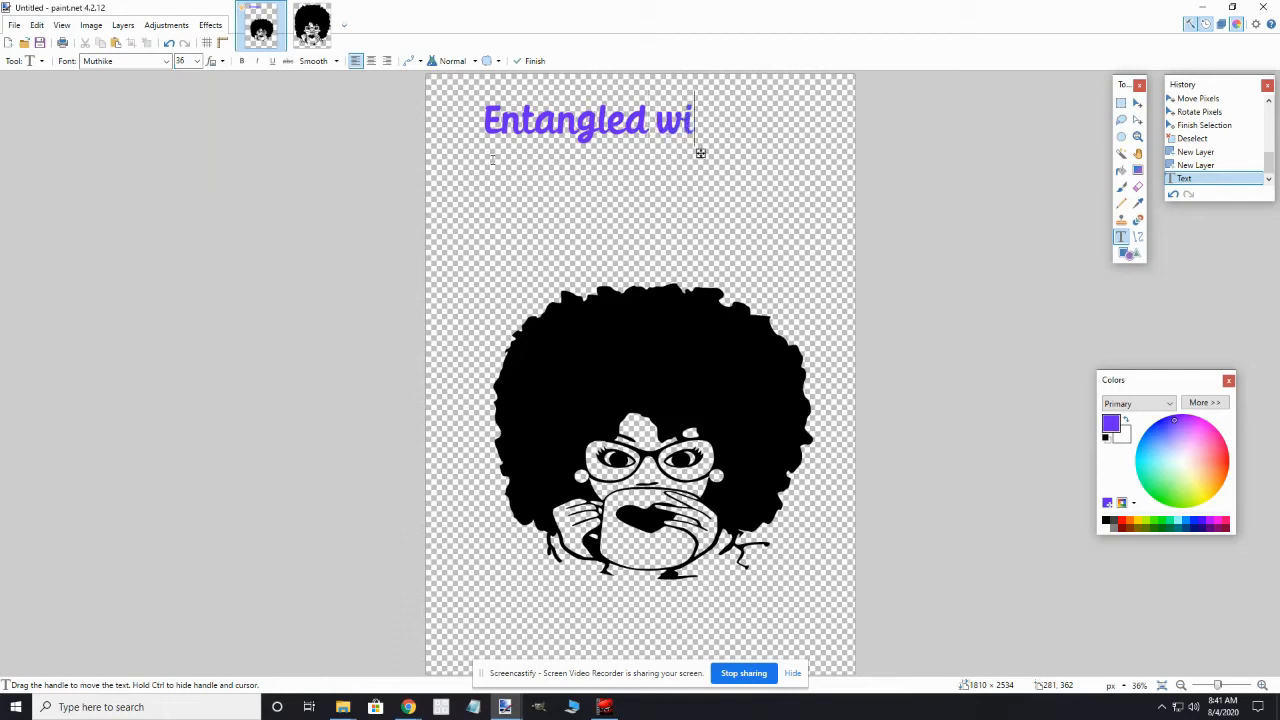
{"action": "type", "text": "th"}
{"action": "key", "text": "Return"}
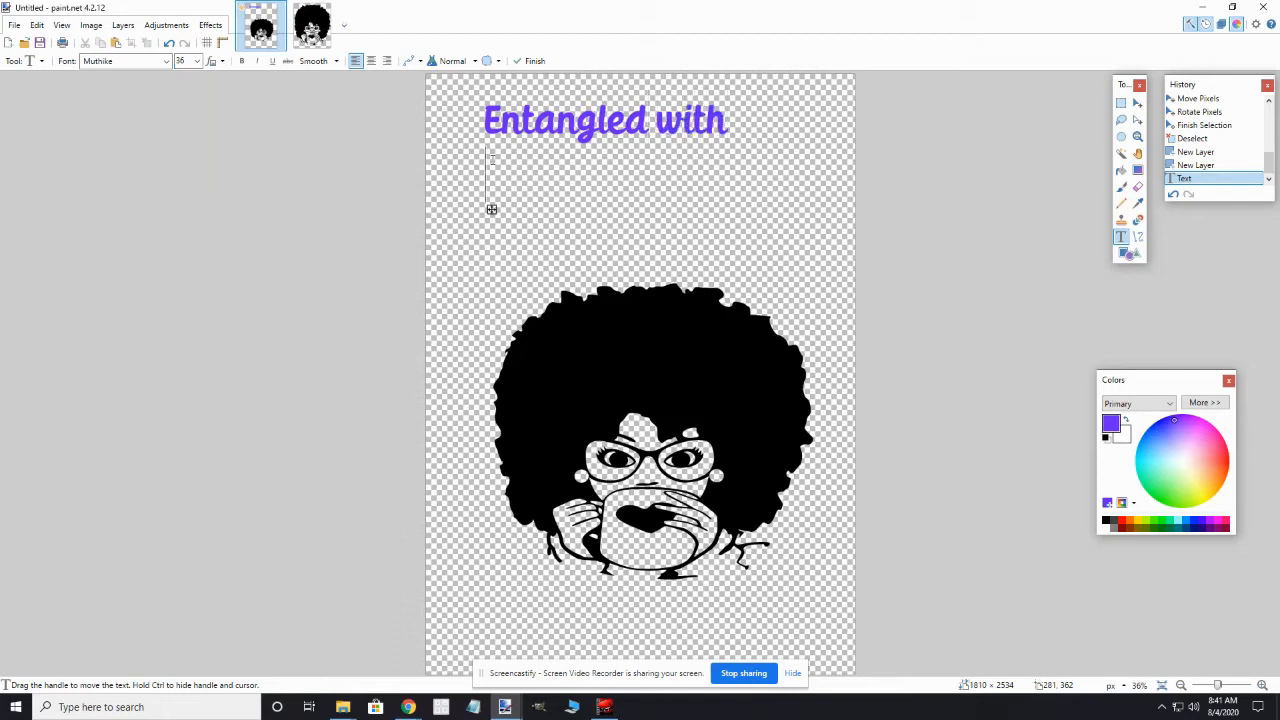
{"action": "type", "text": "coff"}
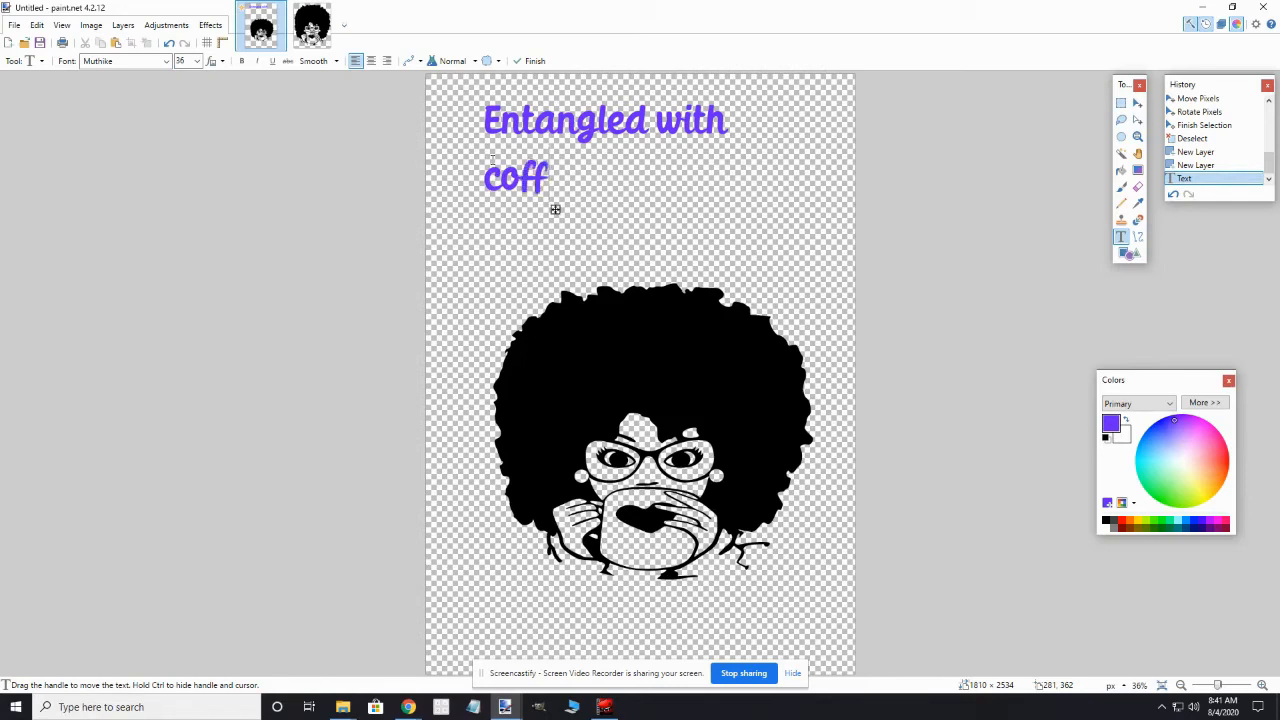
{"action": "type", "text": "ee"}
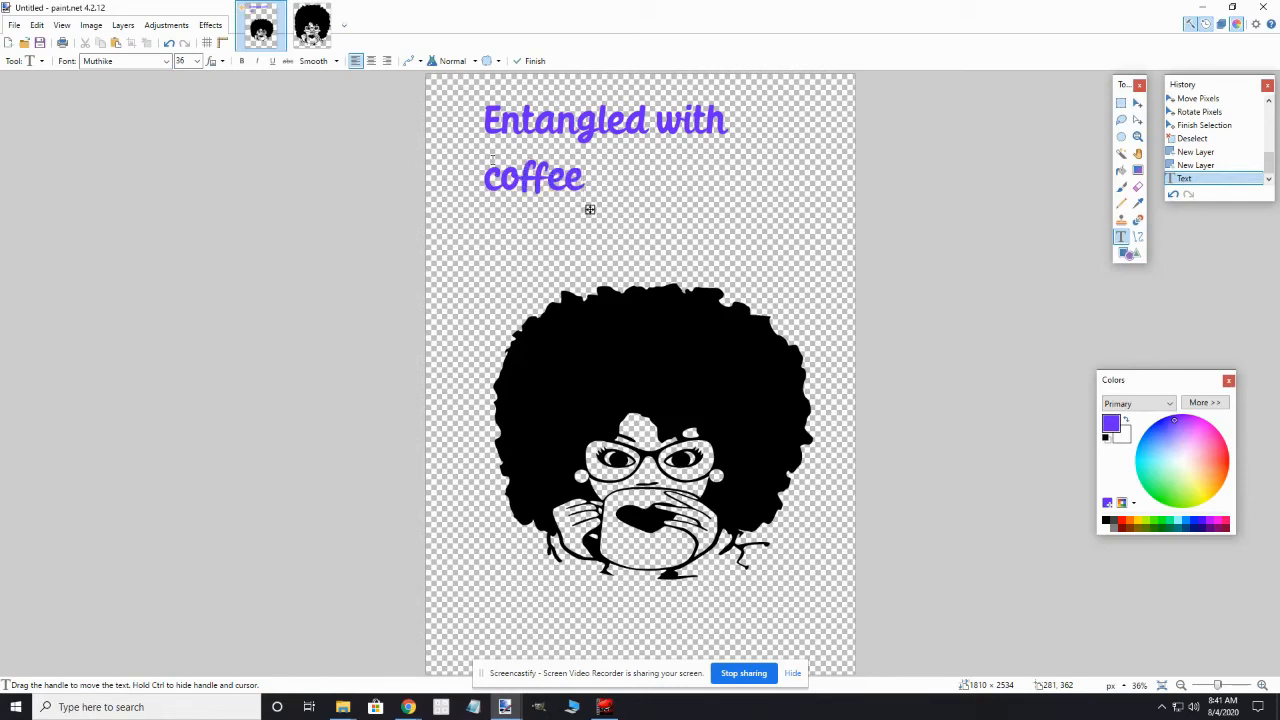
Step: Indent both lines of the cover text with leading spaces so they start at the same point, closer to the cover's centre
{"action": "left_click", "coordinate": [474, 107]}
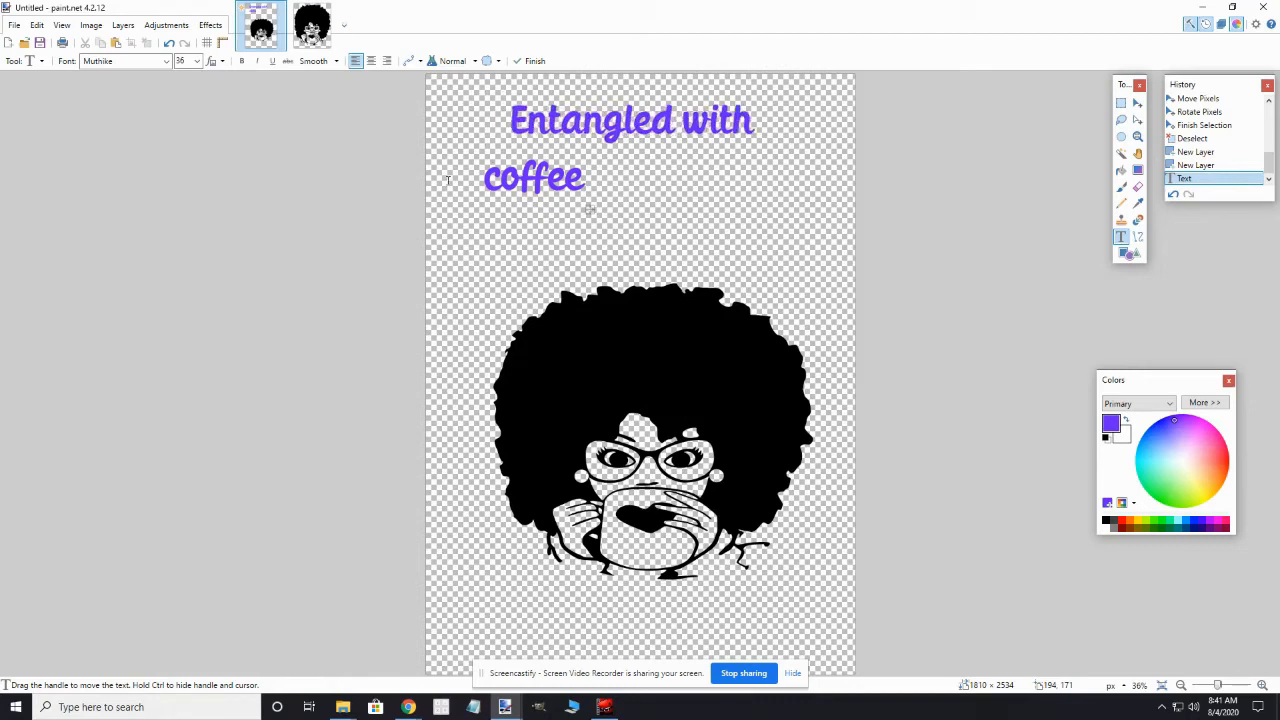
{"action": "key", "text": "Down"}
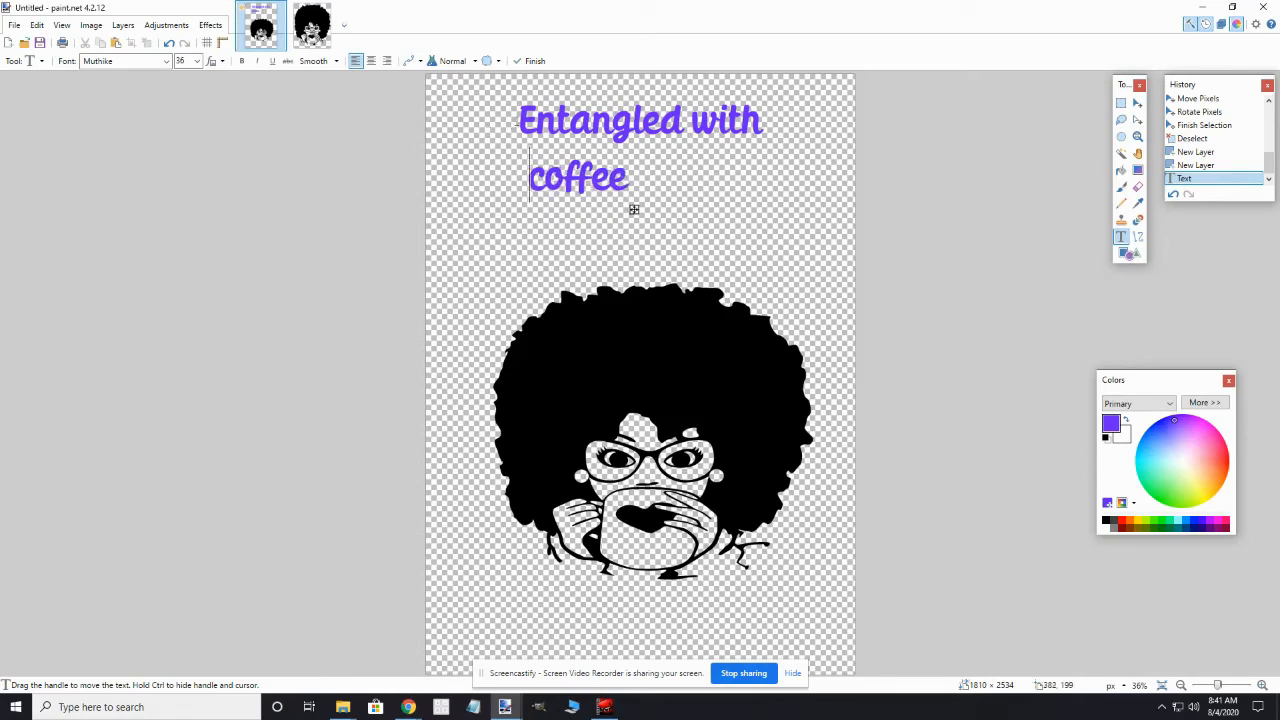
{"action": "key", "text": "Up"}
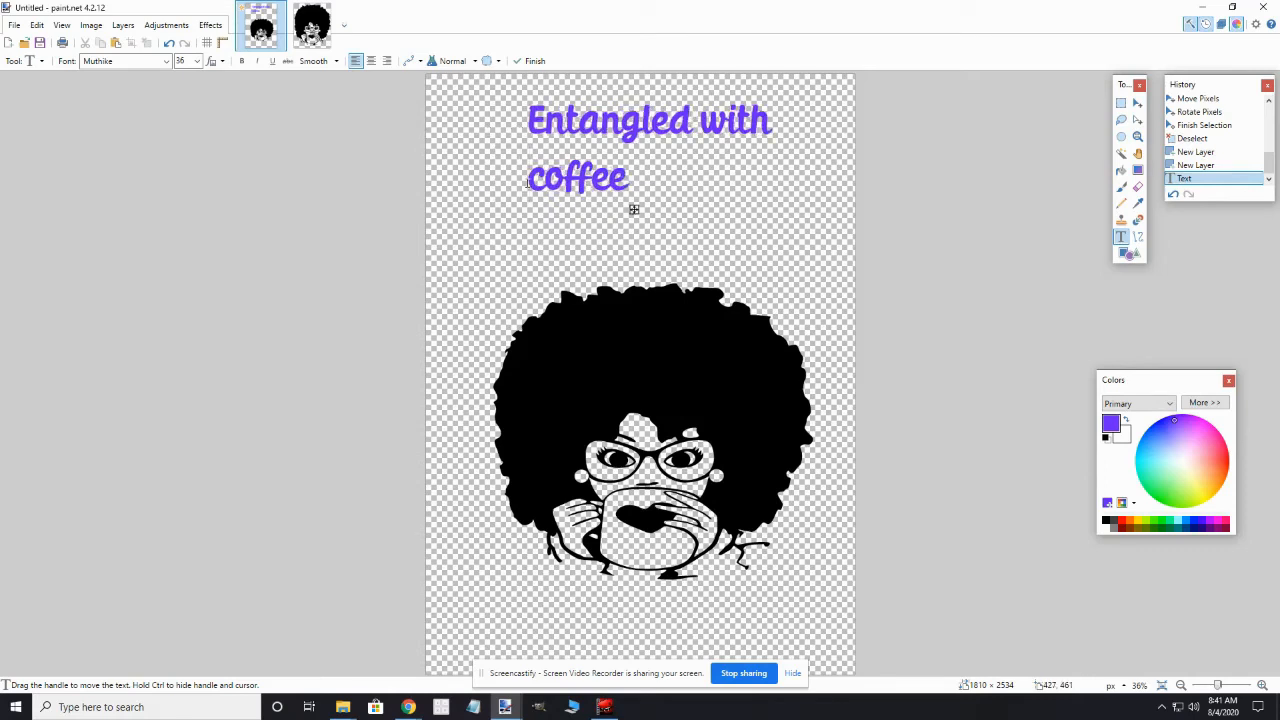
{"action": "key", "text": "Up"}
{"action": "key", "text": "Up"}
Step: Start saving the cover as a new file and choose PNG as its file type
{"action": "left_click", "coordinate": [13, 27]}
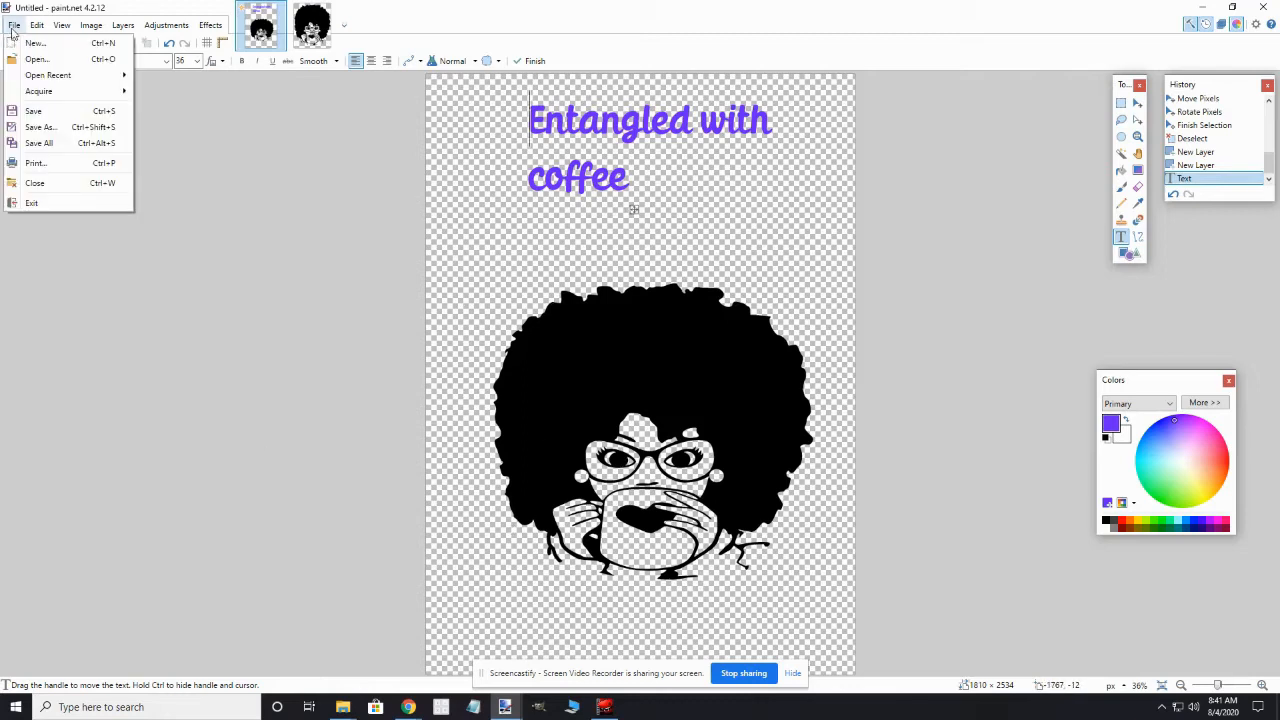
{"action": "left_click", "coordinate": [42, 128]}
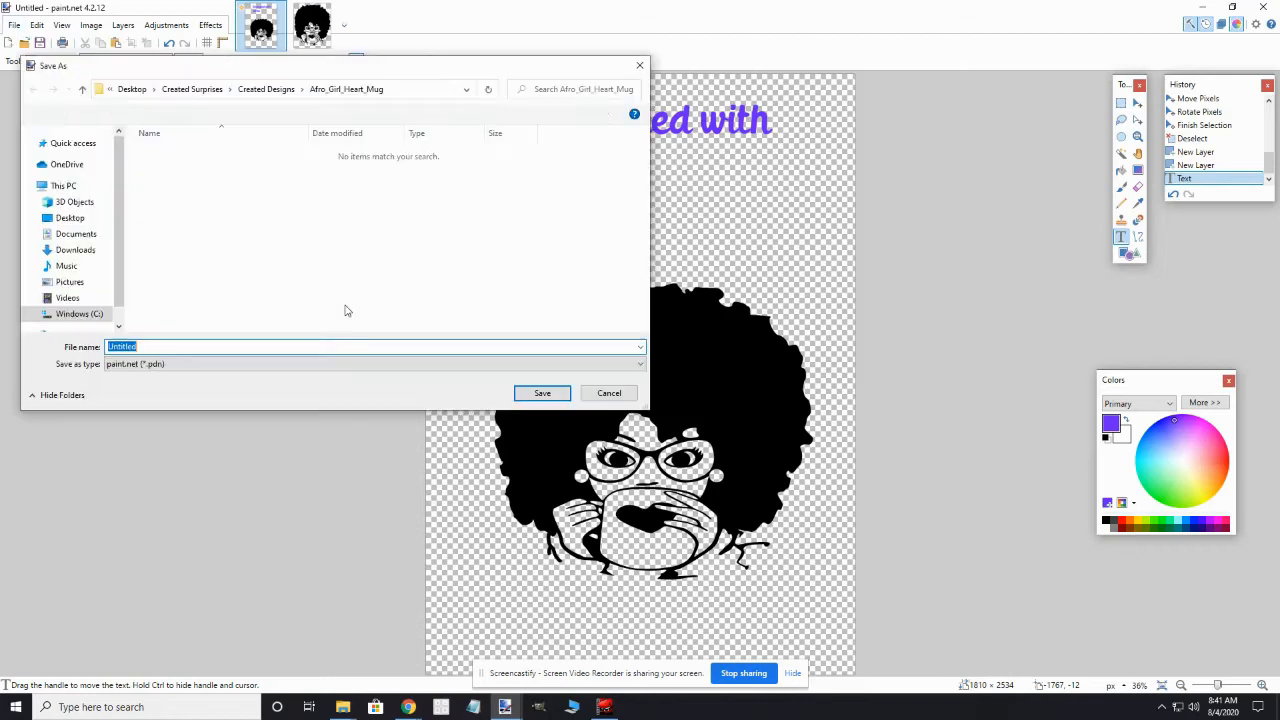
{"action": "left_click", "coordinate": [641, 364]}
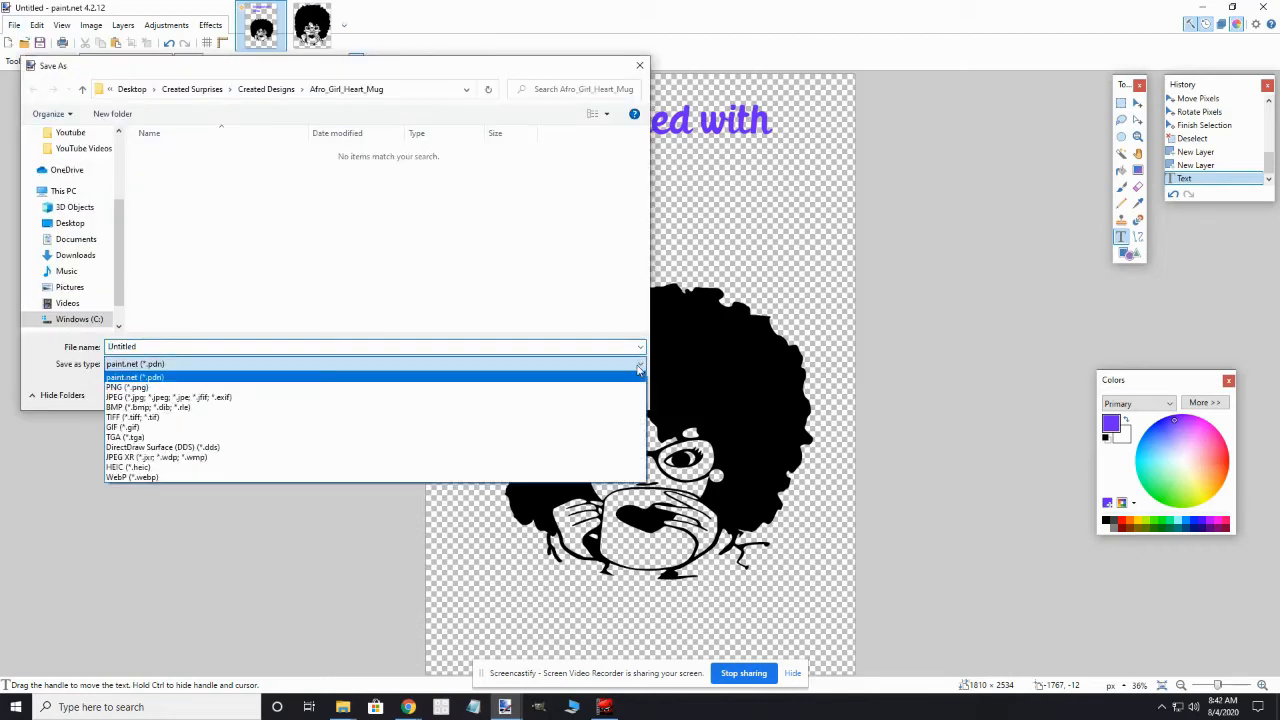
{"action": "left_click", "coordinate": [590, 388]}
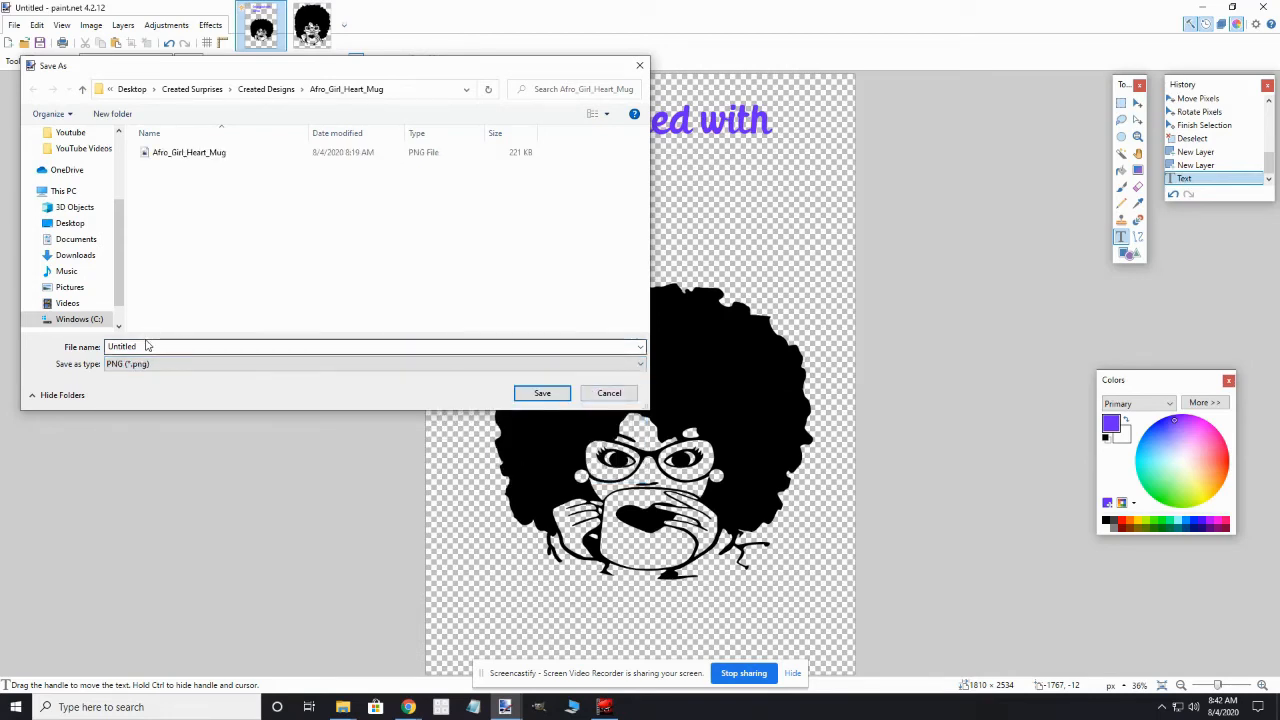
Step: Create a folder named "Store Designs" on the Desktop and open it as the save location
{"action": "left_click", "coordinate": [127, 90]}
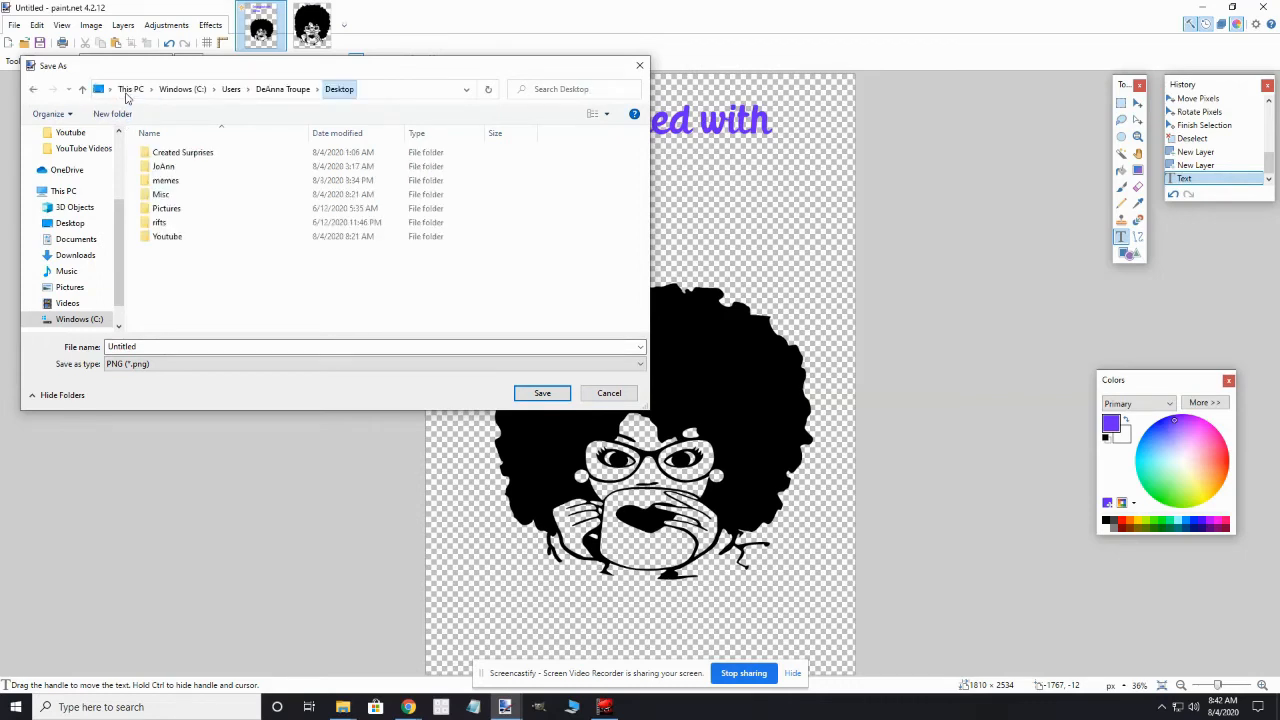
{"action": "right_click", "coordinate": [237, 305]}
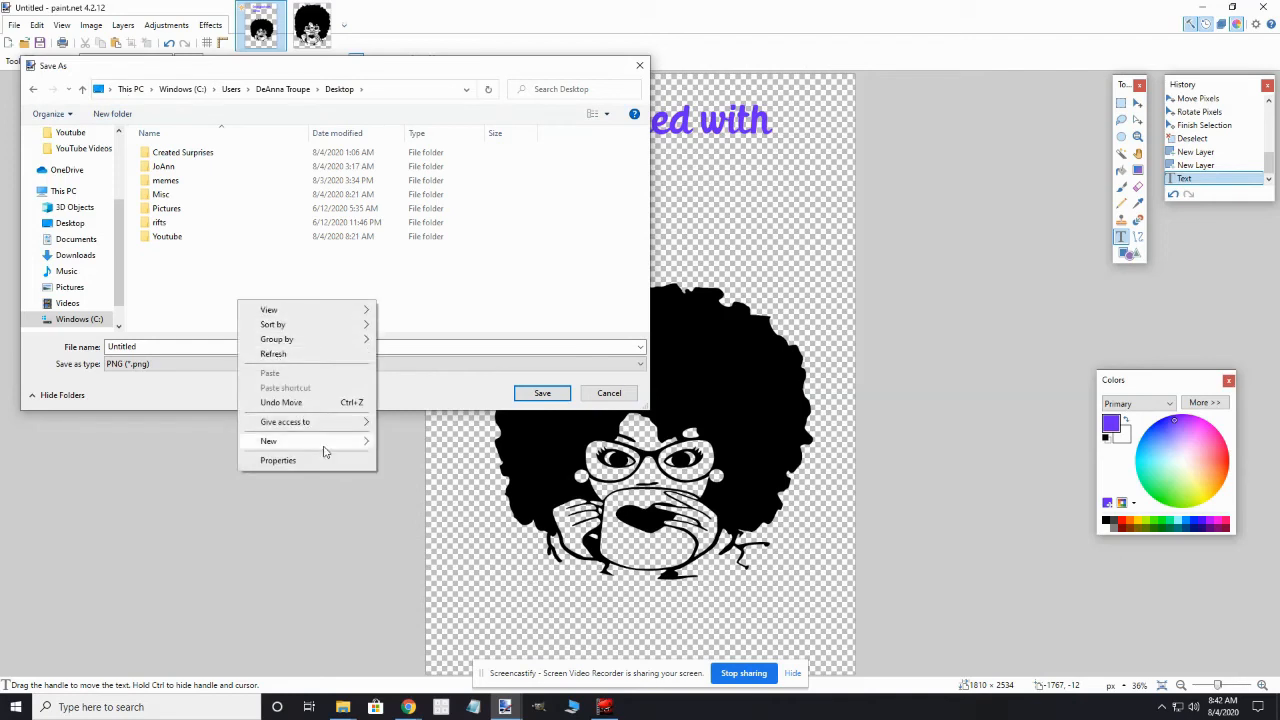
{"action": "mouse_move", "coordinate": [342, 452]}
{"action": "left_click", "coordinate": [405, 442]}
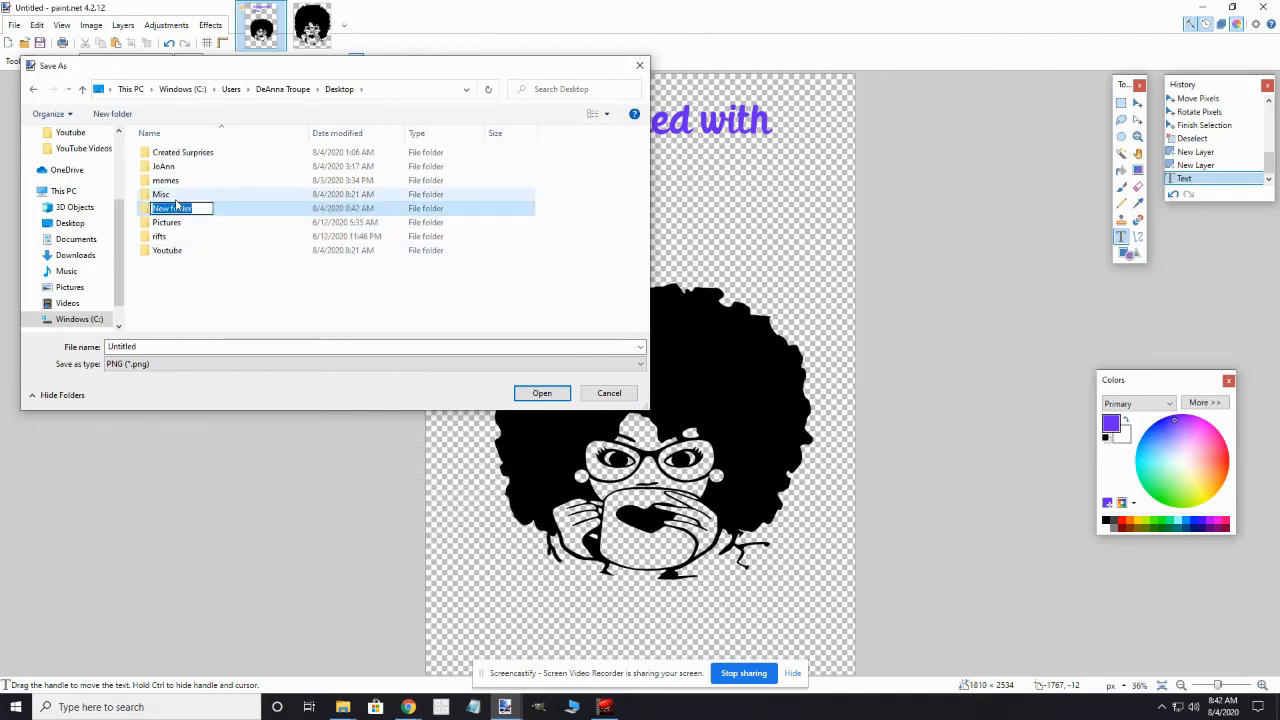
{"action": "type", "text": "Store"}
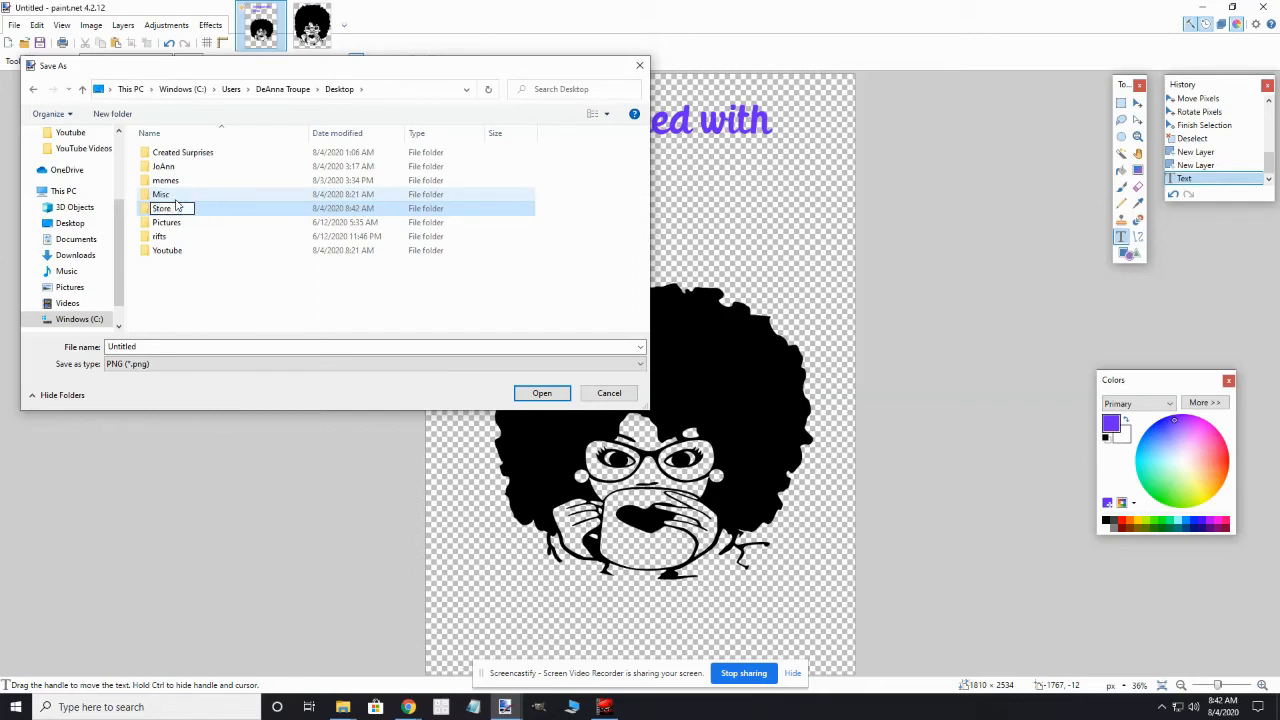
{"action": "type", "text": " Designs"}
{"action": "key", "text": "Return"}
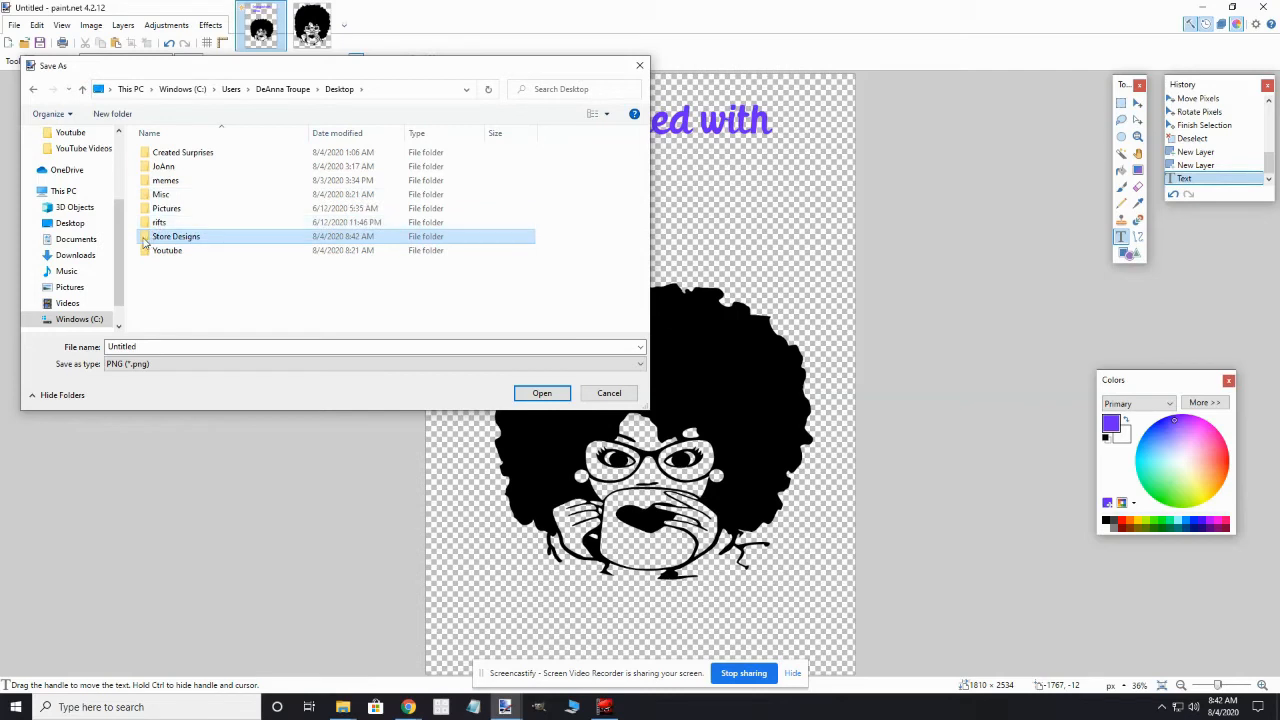
{"action": "key", "text": "Return"}
Step: Save the cover there as NotebookEWC with the default PNG settings, flattening the image
{"action": "double_click", "coordinate": [157, 347]}
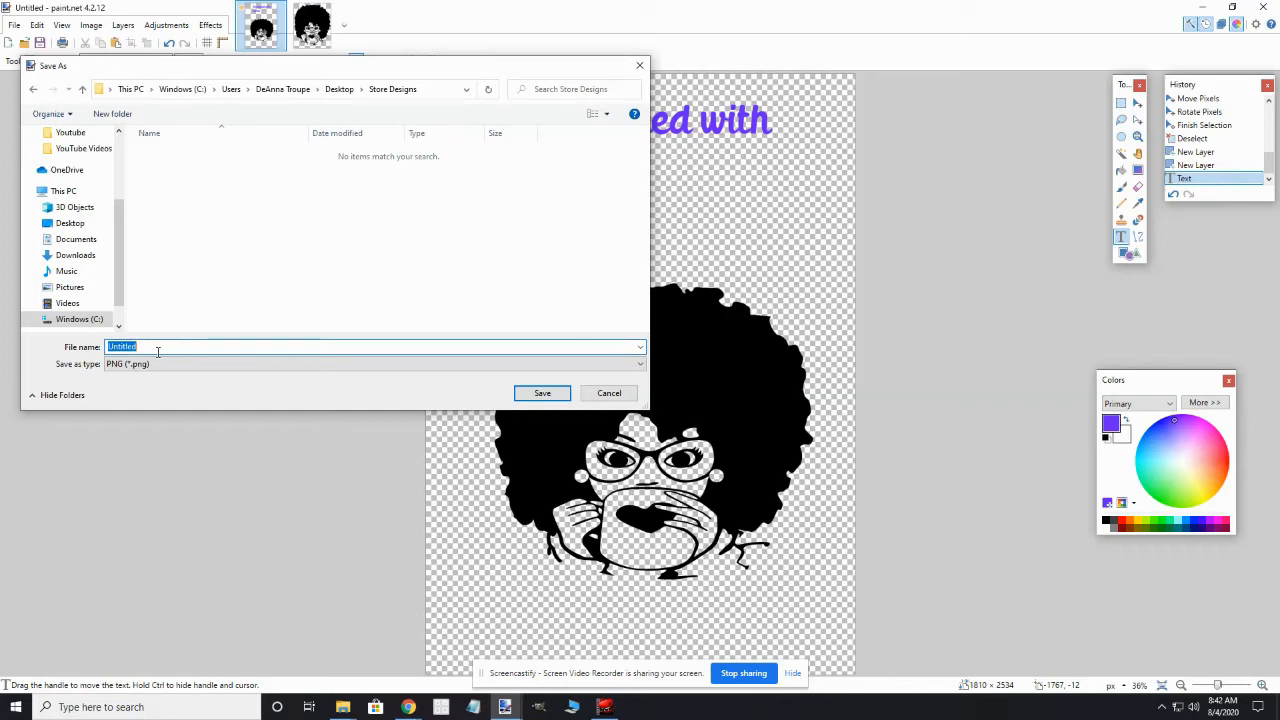
{"action": "type", "text": "Nat"}
{"action": "type", "text": "ebookEWC"}
{"action": "left_click", "coordinate": [538, 398]}
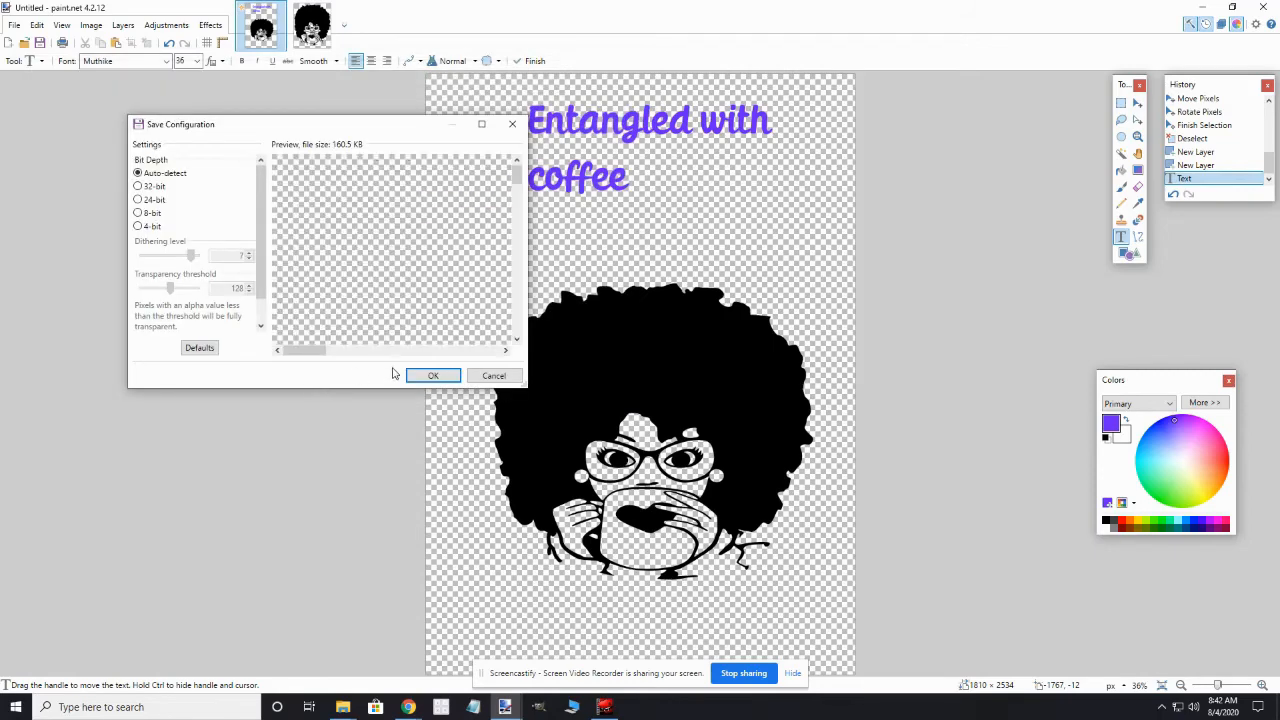
{"action": "left_click", "coordinate": [445, 379]}
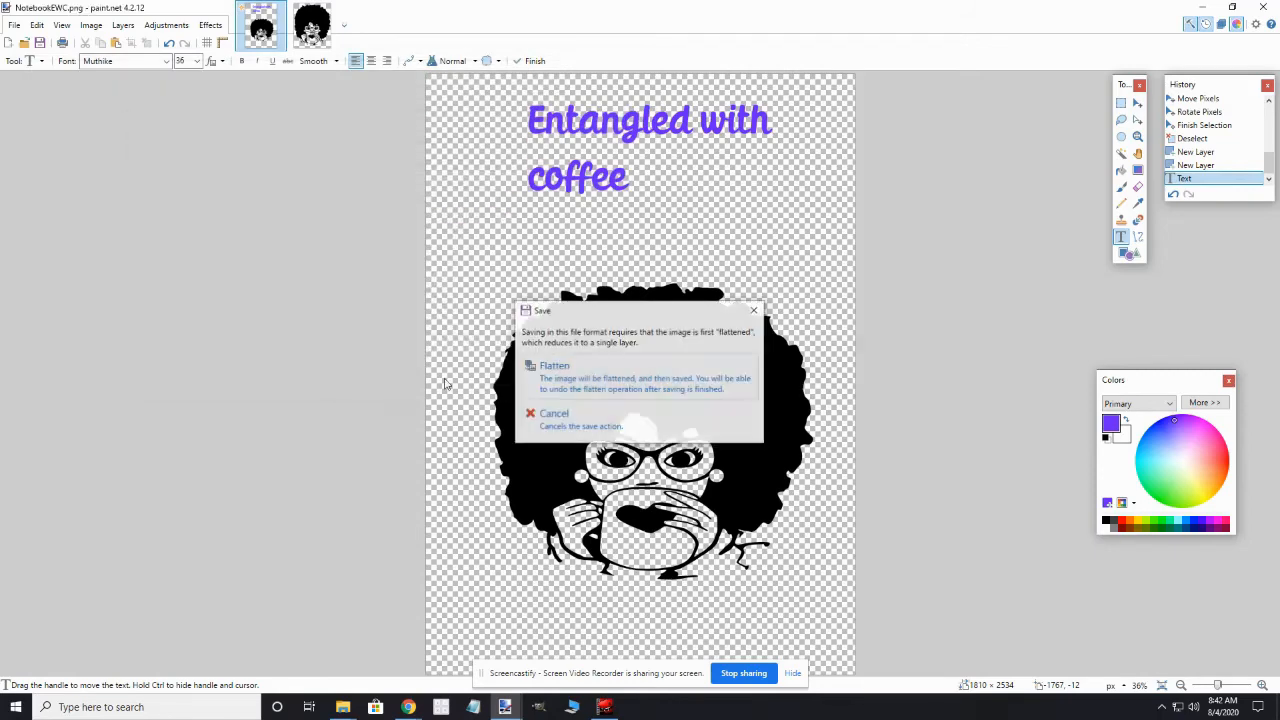
{"action": "left_click", "coordinate": [552, 383]}
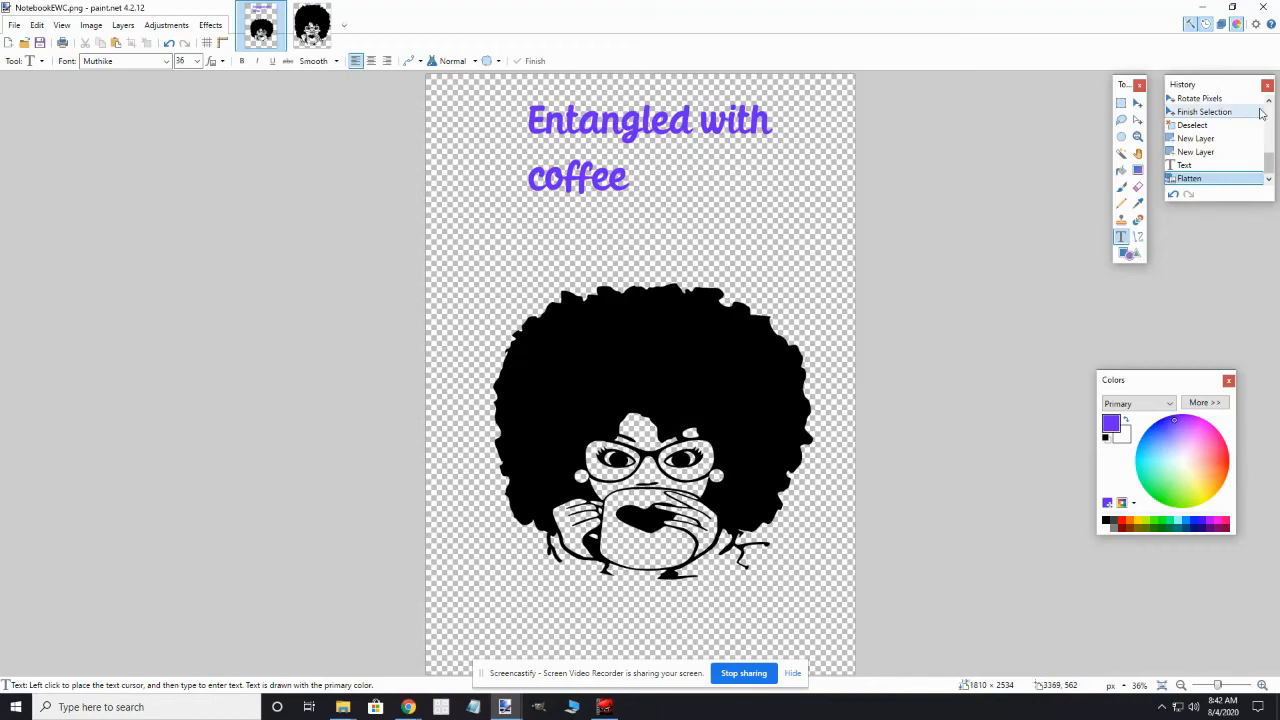
Step: Switch to Printify in the browser and add NotebookEWC from the Desktop's Store Designs folder as the notebook's artwork
{"action": "left_click", "coordinate": [1267, 8]}
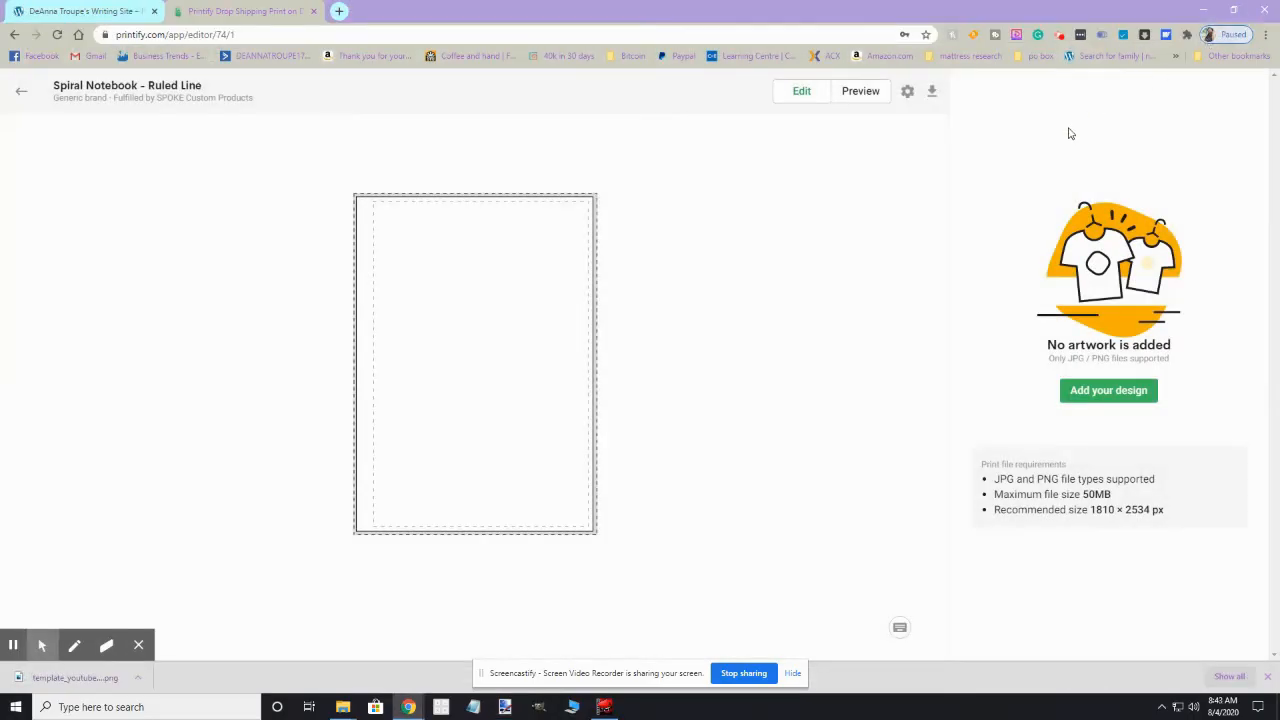
{"action": "left_click", "coordinate": [1103, 400]}
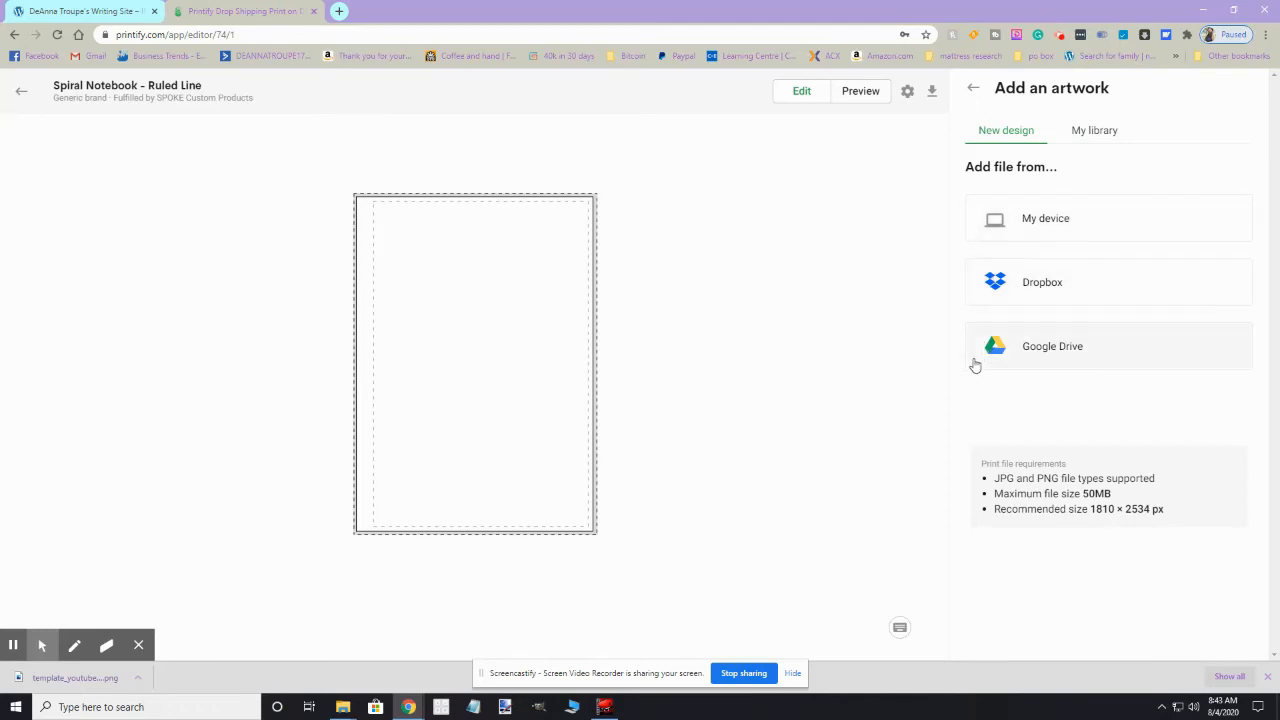
{"action": "left_click", "coordinate": [995, 221]}
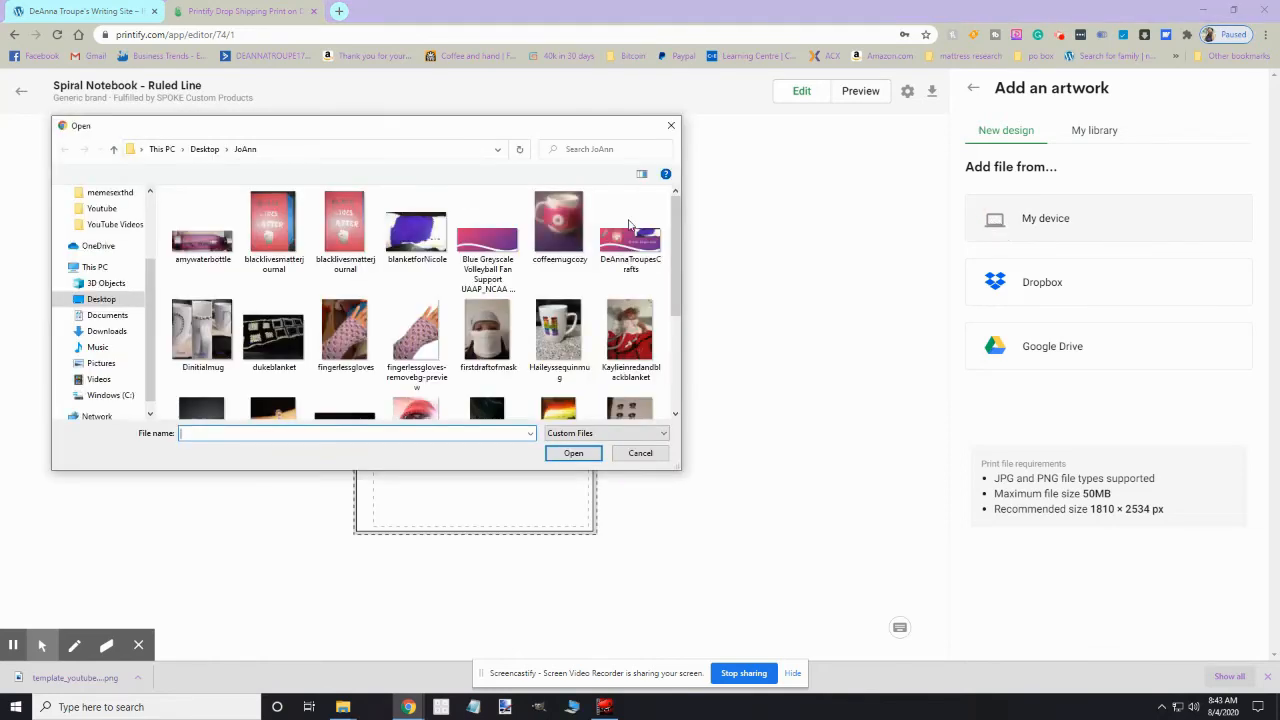
{"action": "scroll", "coordinate": [74, 242], "scroll_direction": "up", "scroll_amount": 1}
{"action": "scroll", "coordinate": [74, 250], "scroll_direction": "up", "scroll_amount": 2}
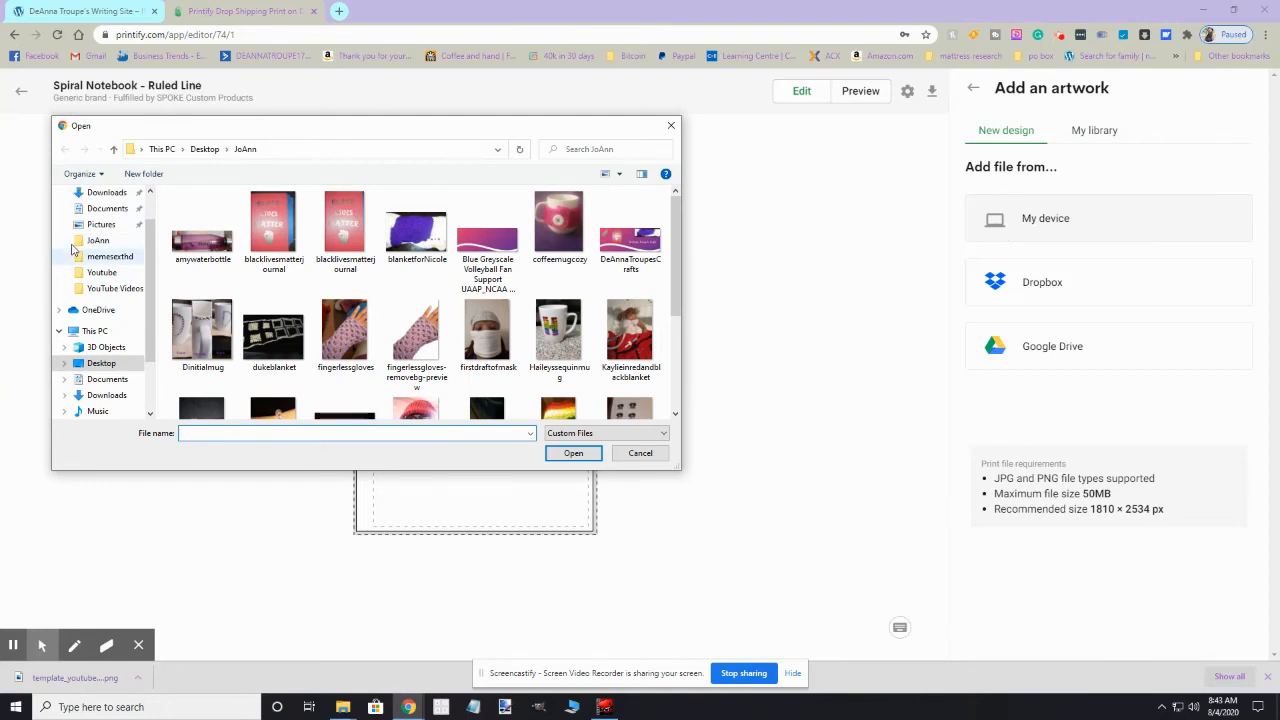
{"action": "left_click", "coordinate": [86, 224]}
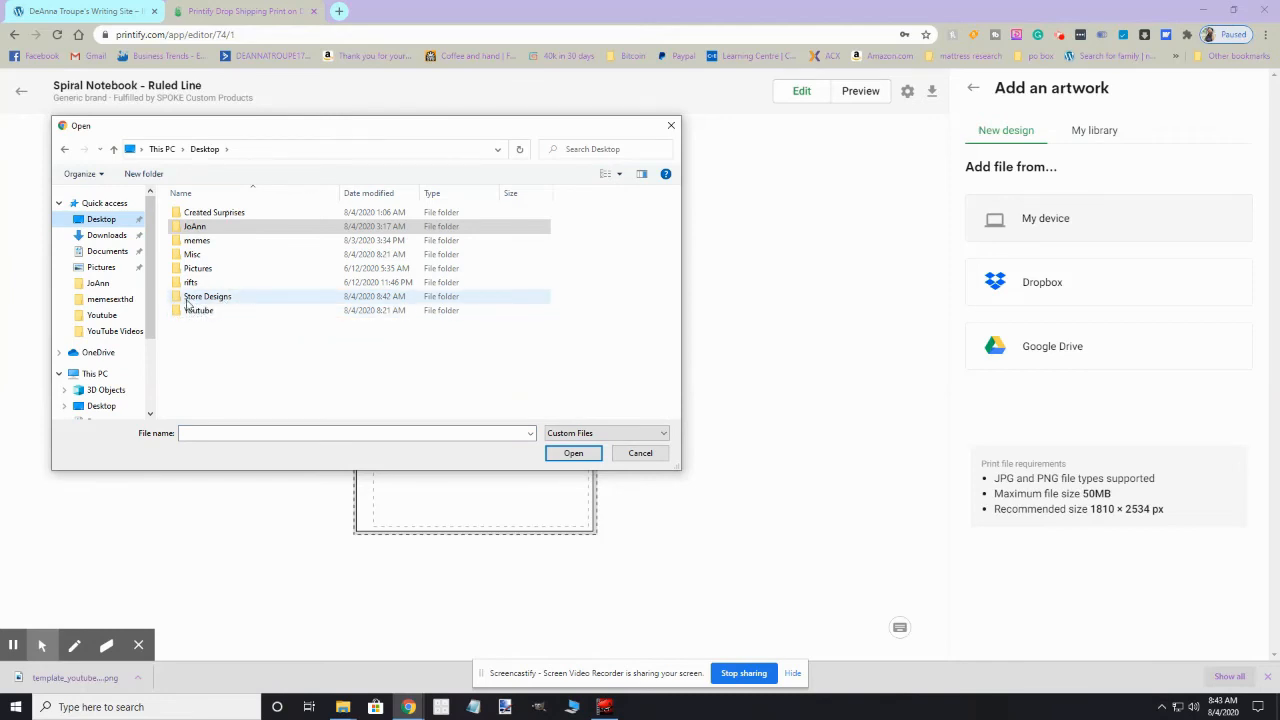
{"action": "double_click", "coordinate": [185, 300]}
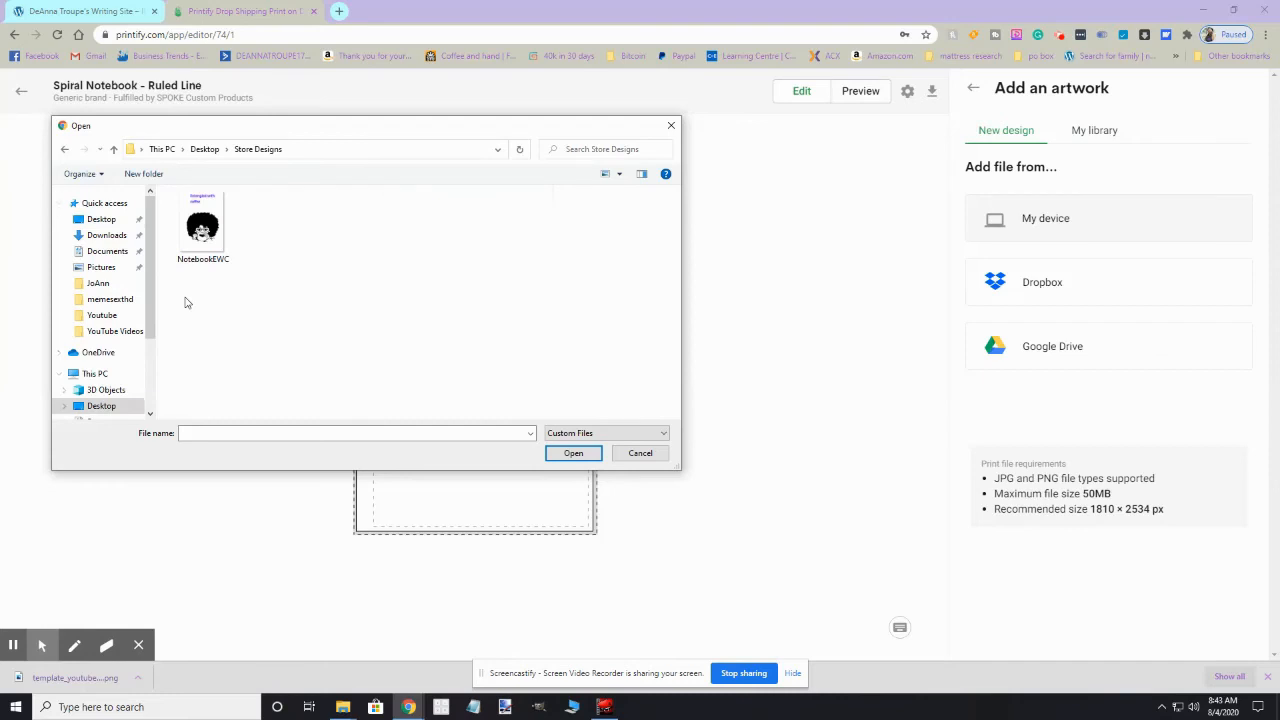
{"action": "double_click", "coordinate": [199, 230]}
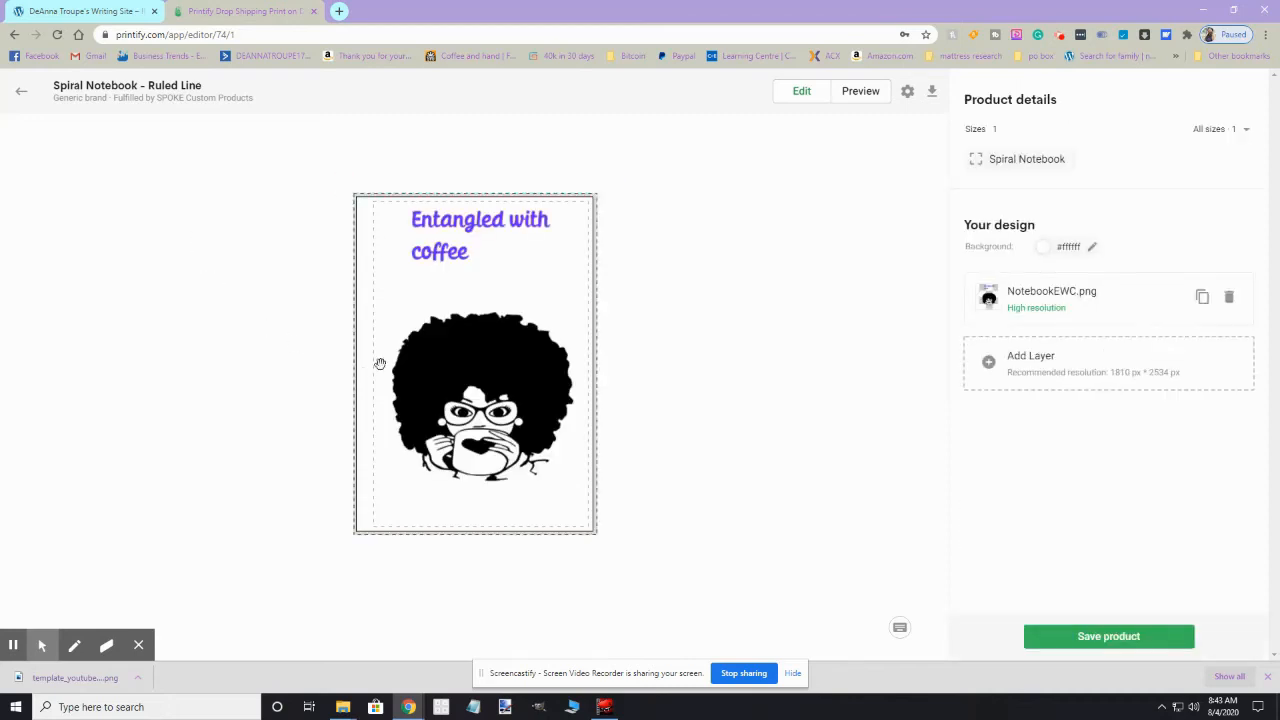
Step: Shift the artwork slightly left on the notebook cover, to about -3.8 % left and -0.2 % top, and save the product
{"action": "left_click_drag", "start_coordinate": [497, 371], "coordinate": [489, 371]}
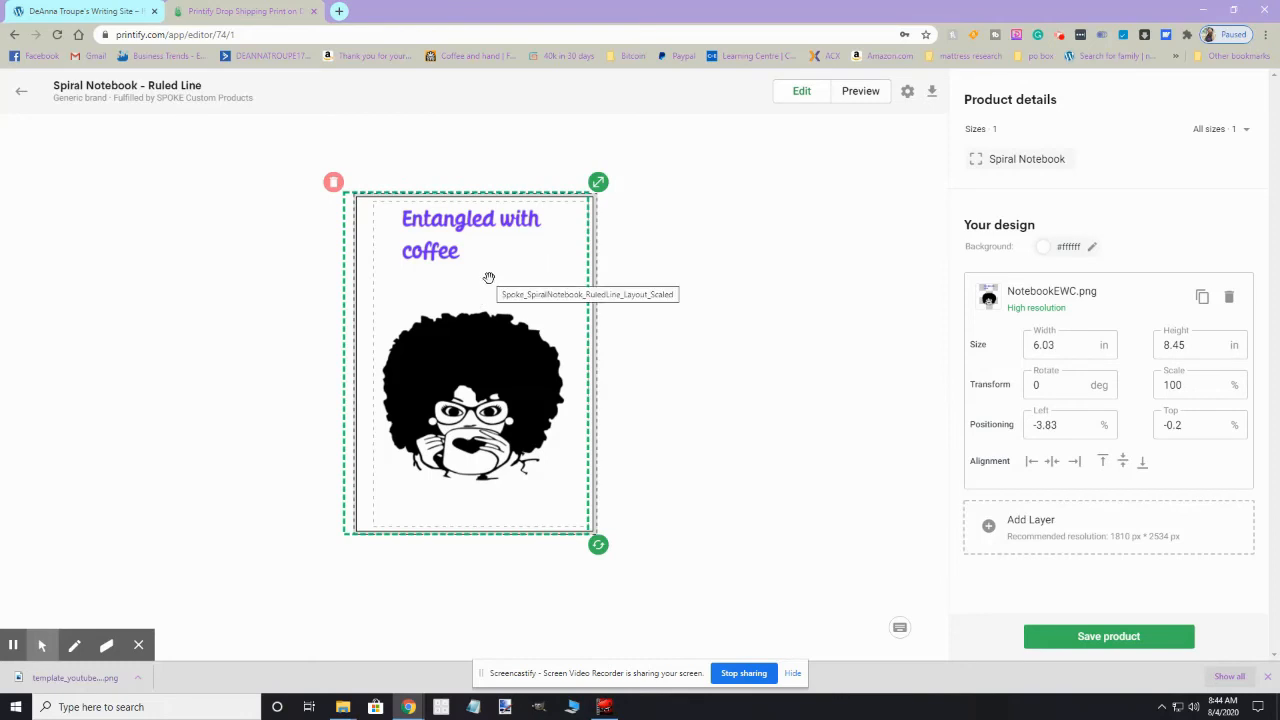
{"action": "left_click", "coordinate": [1108, 640]}
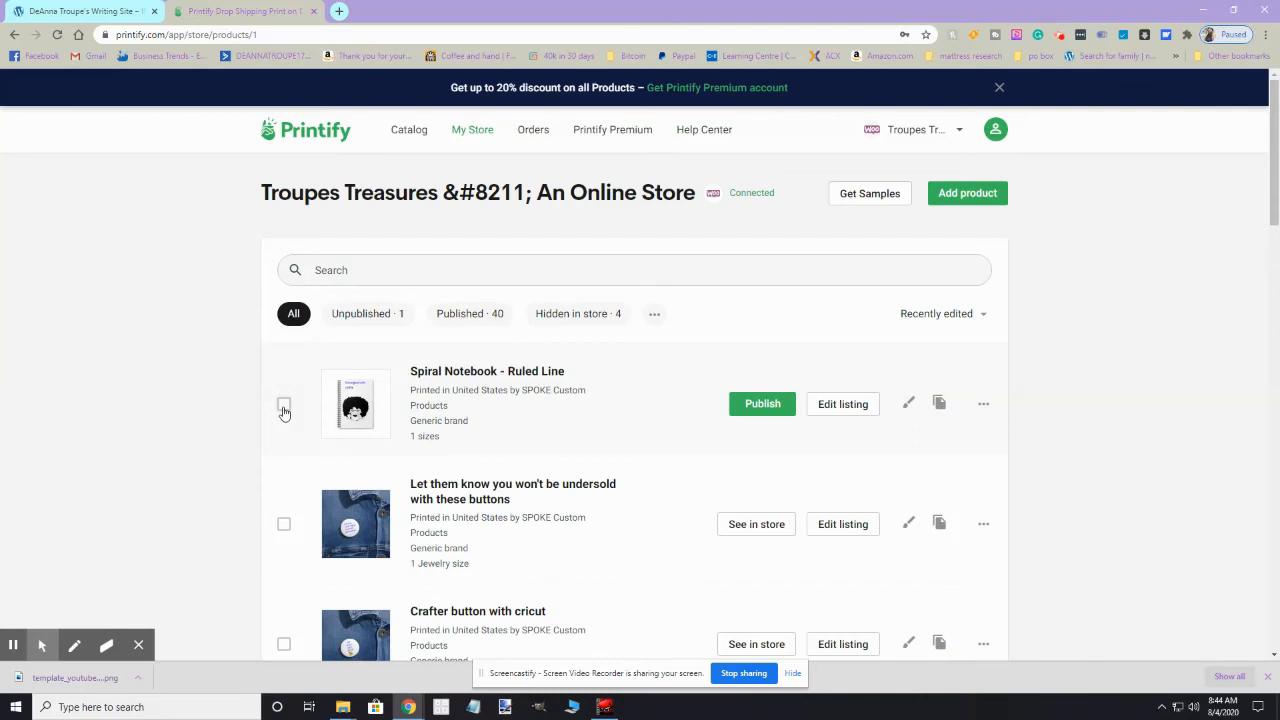
Step: Open the Spiral Notebook - Ruled Line listing for editing, choose the Context mockup as title image and continue to the description
{"action": "left_click", "coordinate": [284, 407]}
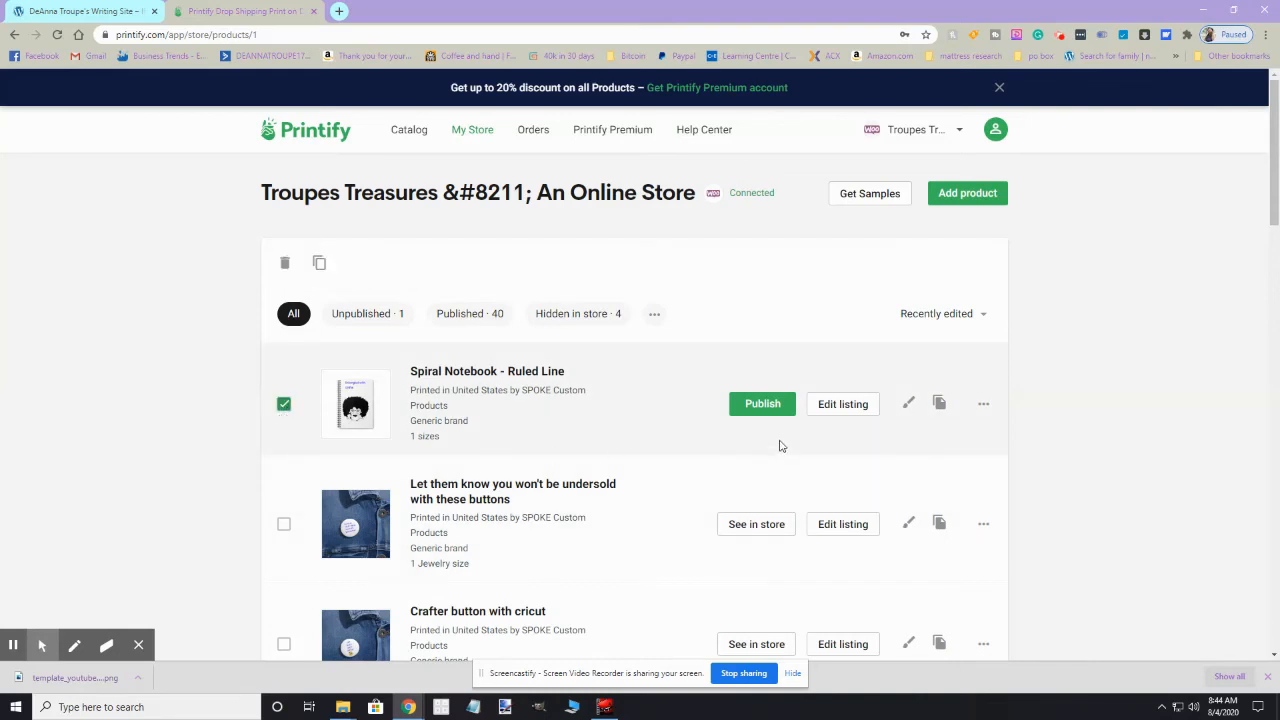
{"action": "left_click", "coordinate": [843, 407]}
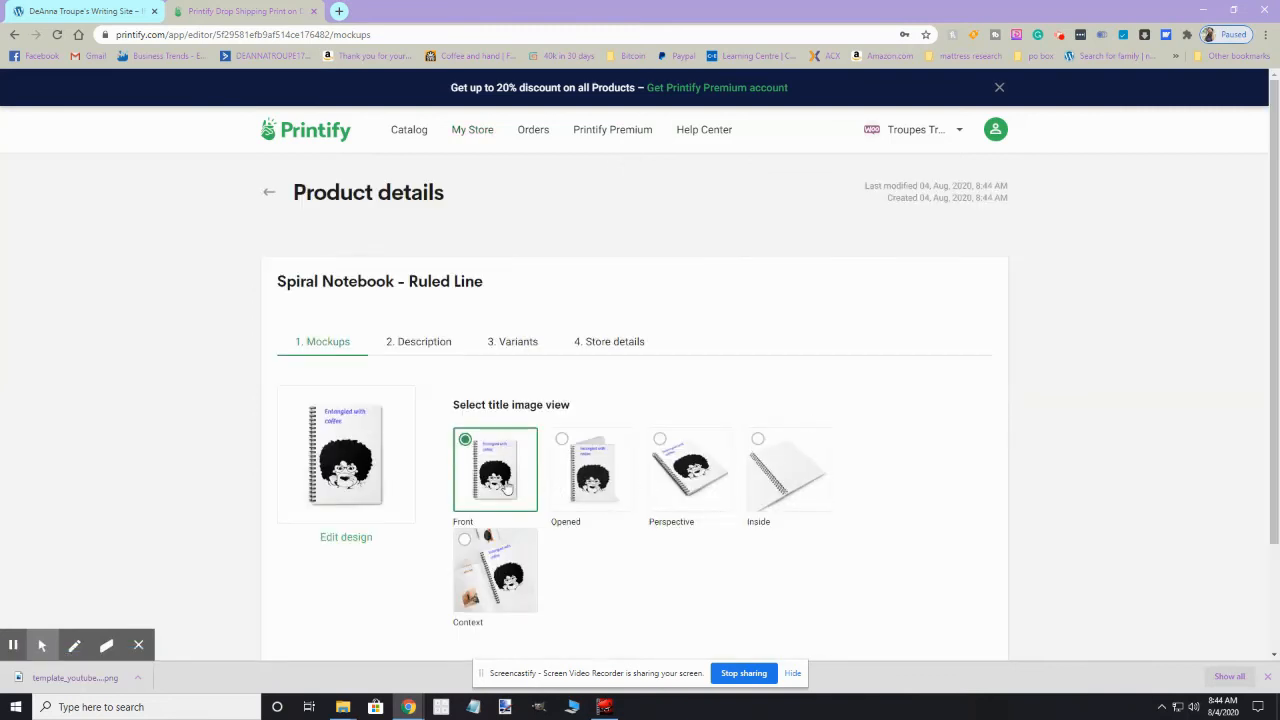
{"action": "left_click", "coordinate": [465, 542]}
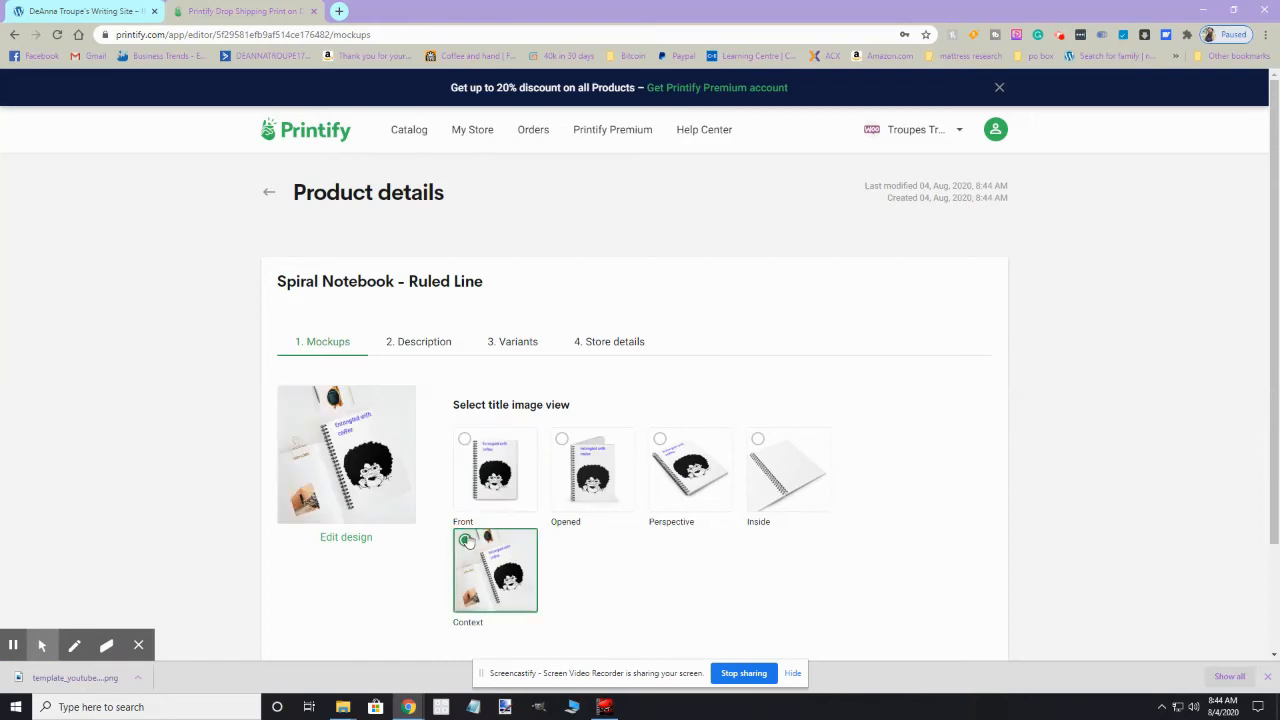
{"action": "scroll", "coordinate": [560, 563], "scroll_direction": "down", "scroll_amount": 2}
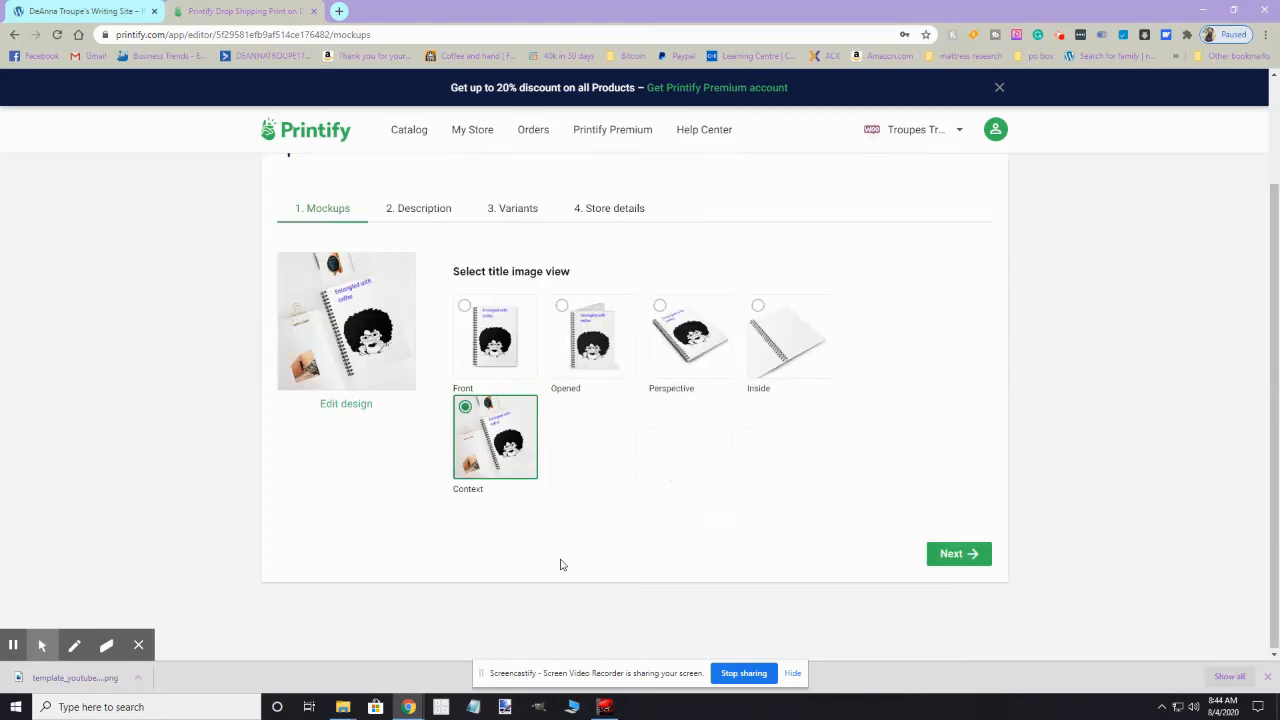
{"action": "left_click", "coordinate": [949, 563]}
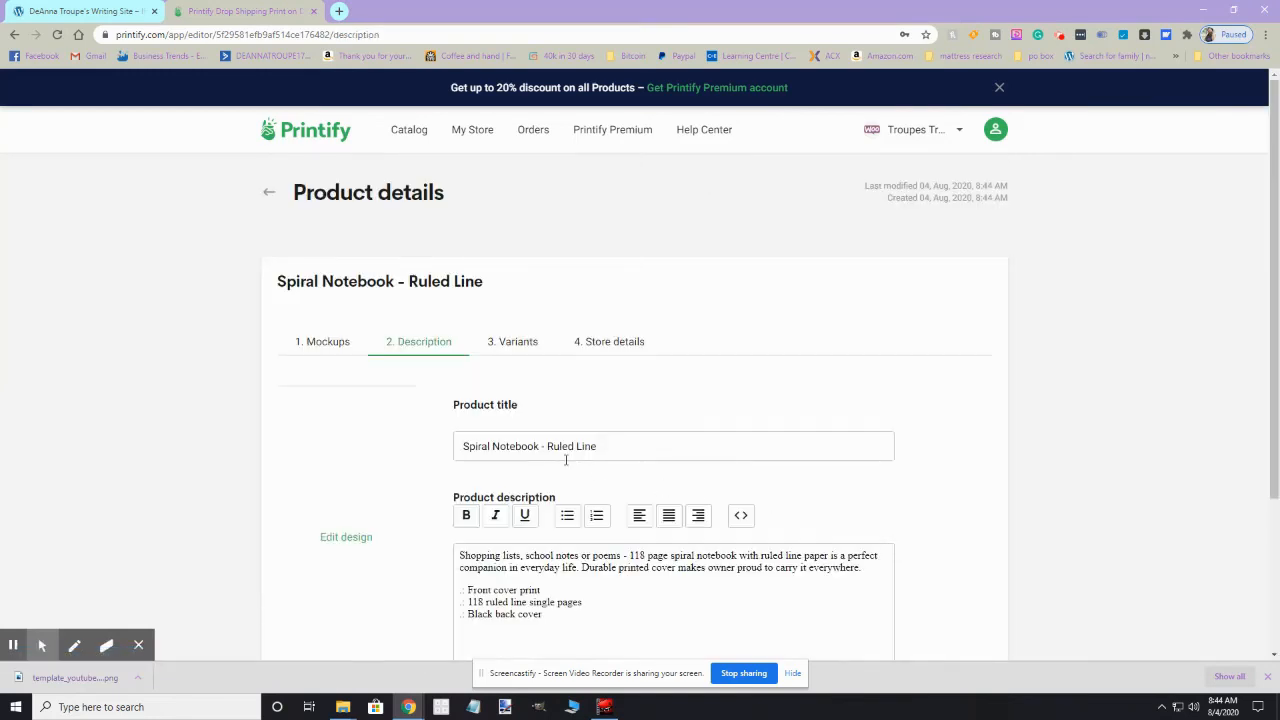
Step: Change the product title to "Entangled With Coffee Spiral Notebook - Ruled Line"
{"action": "left_click", "coordinate": [460, 446]}
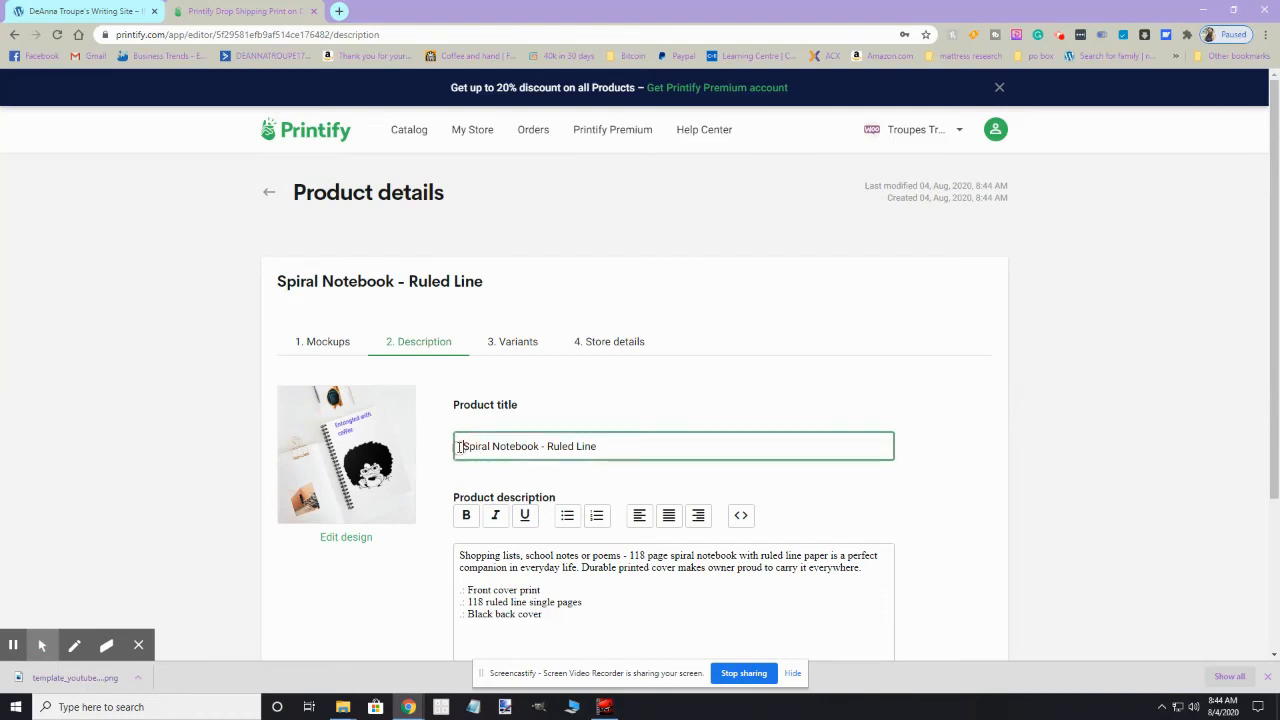
{"action": "type", "text": "Entangl"}
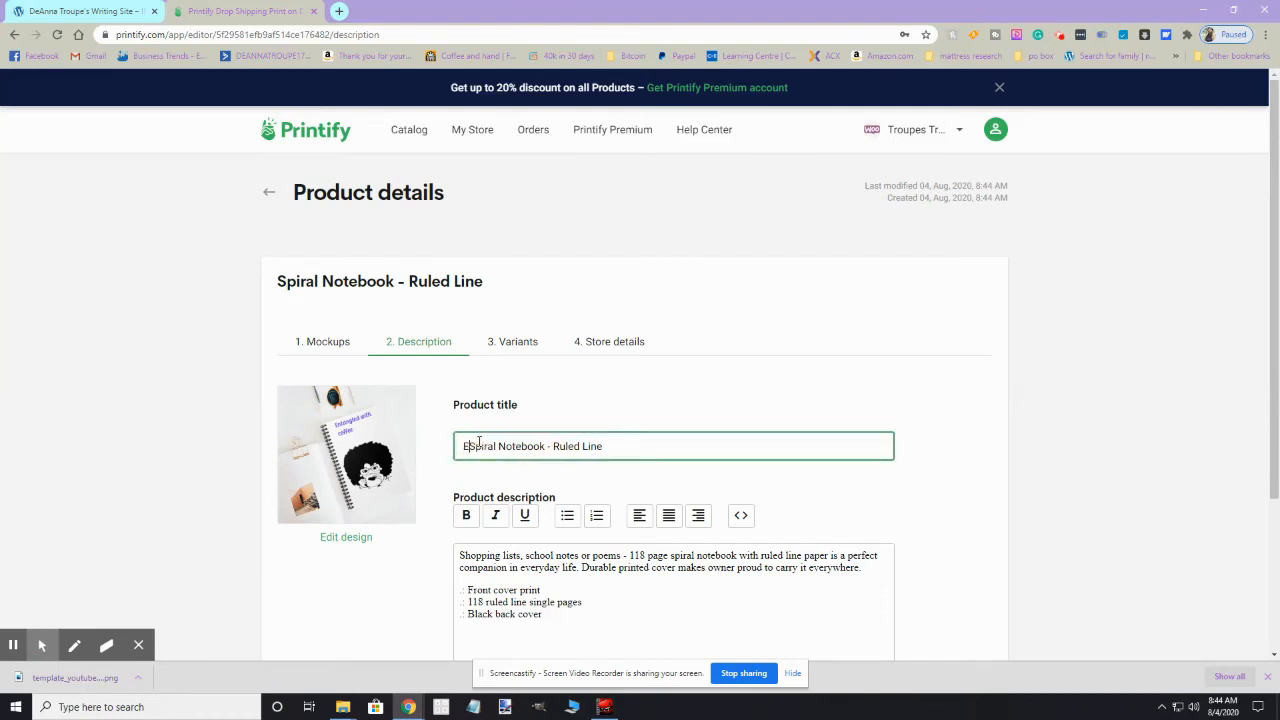
{"action": "type", "text": "ed With "}
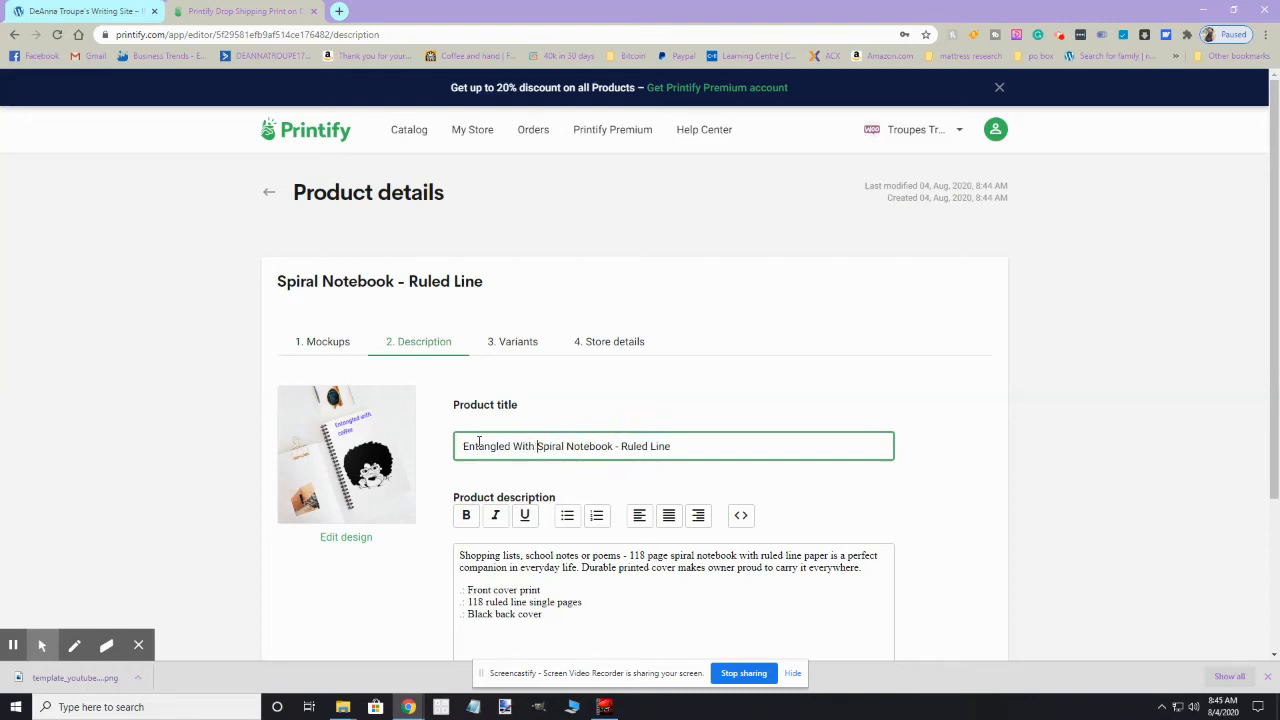
{"action": "type", "text": "Coffee"}
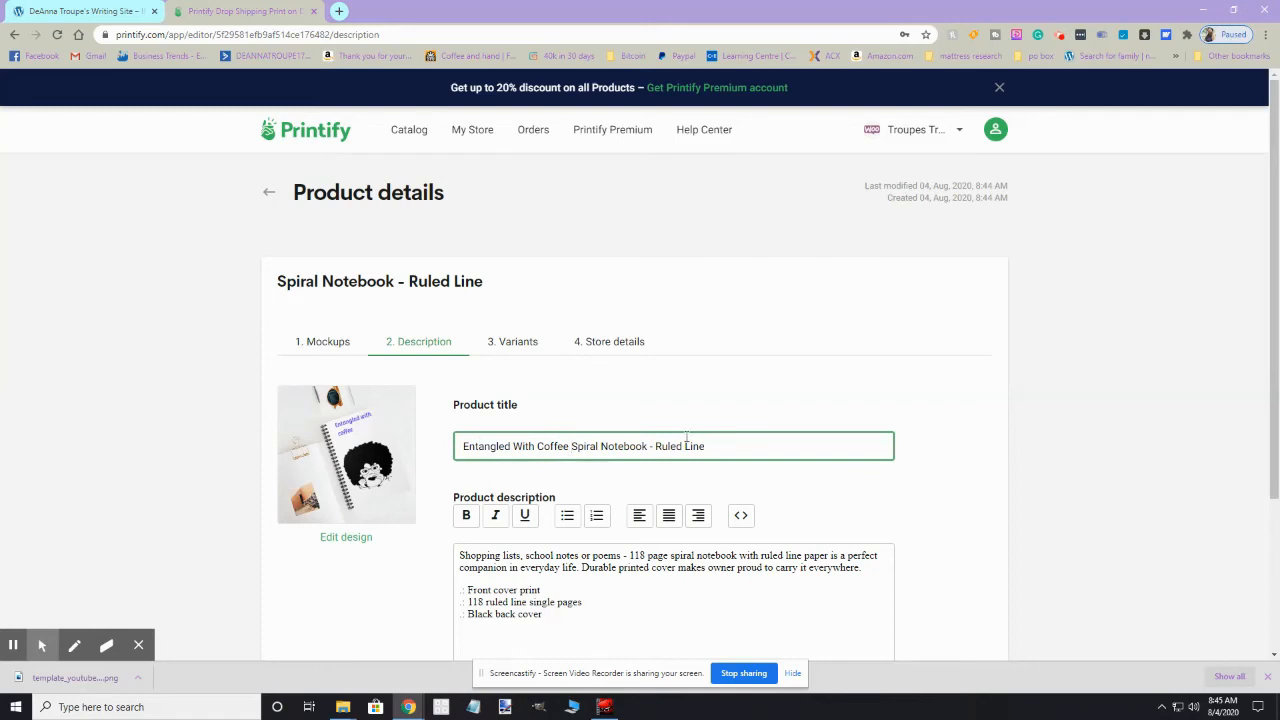
Step: Add a new opening line to the product description reading "Are you in an entanglement with Coffee? Is Starbucks bae?"
{"action": "left_click", "coordinate": [461, 552]}
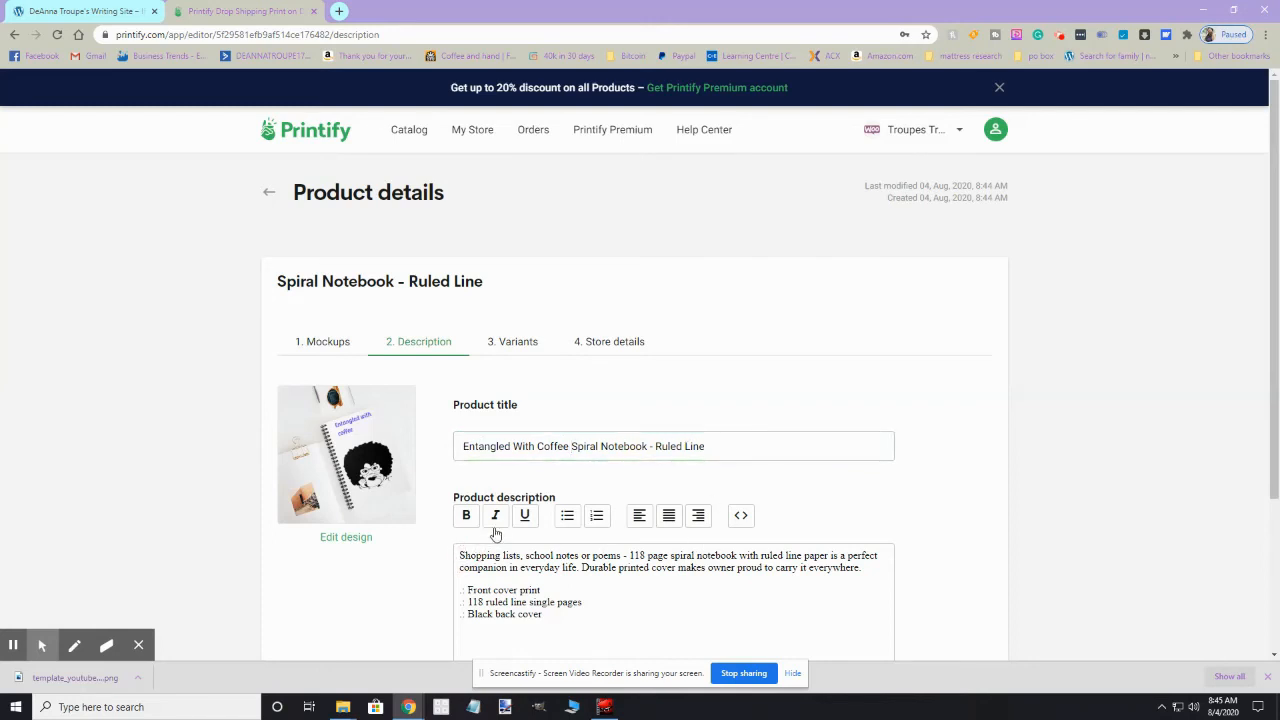
{"action": "key", "text": "Return"}
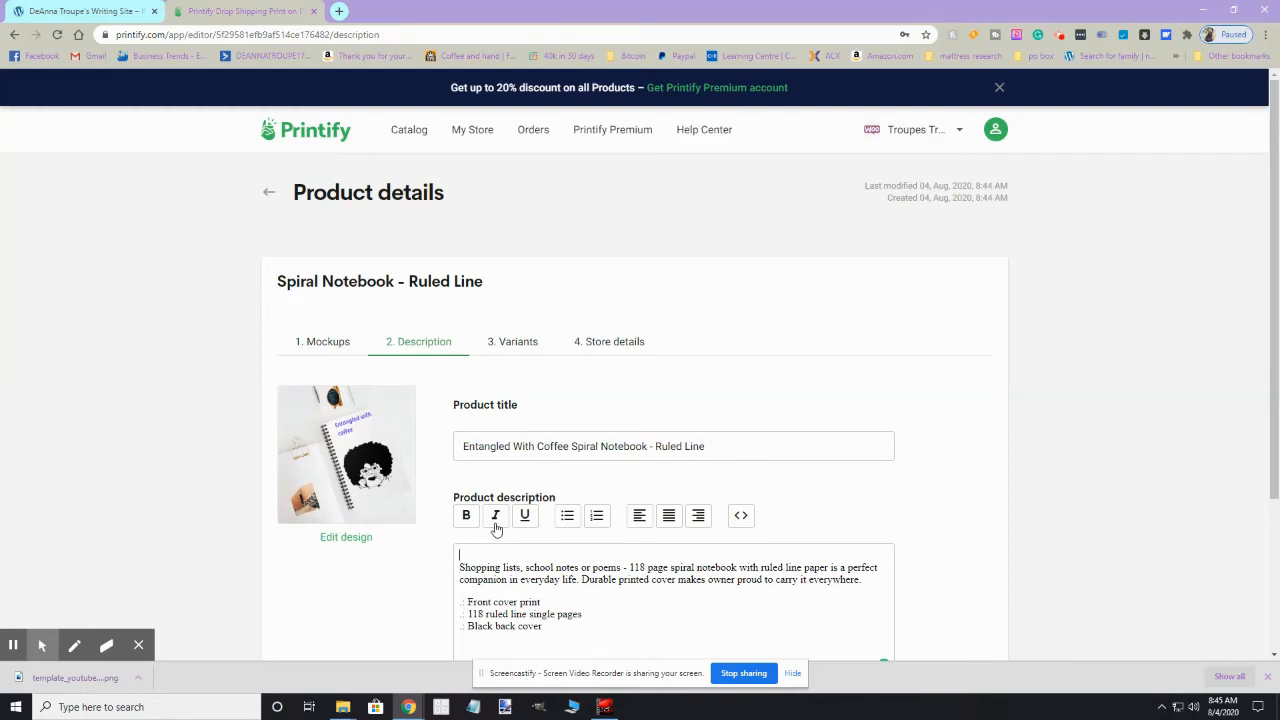
{"action": "type", "text": "Are"}
{"action": "type", "text": "you in an entangl"}
{"action": "type", "text": "ement with Coffee"}
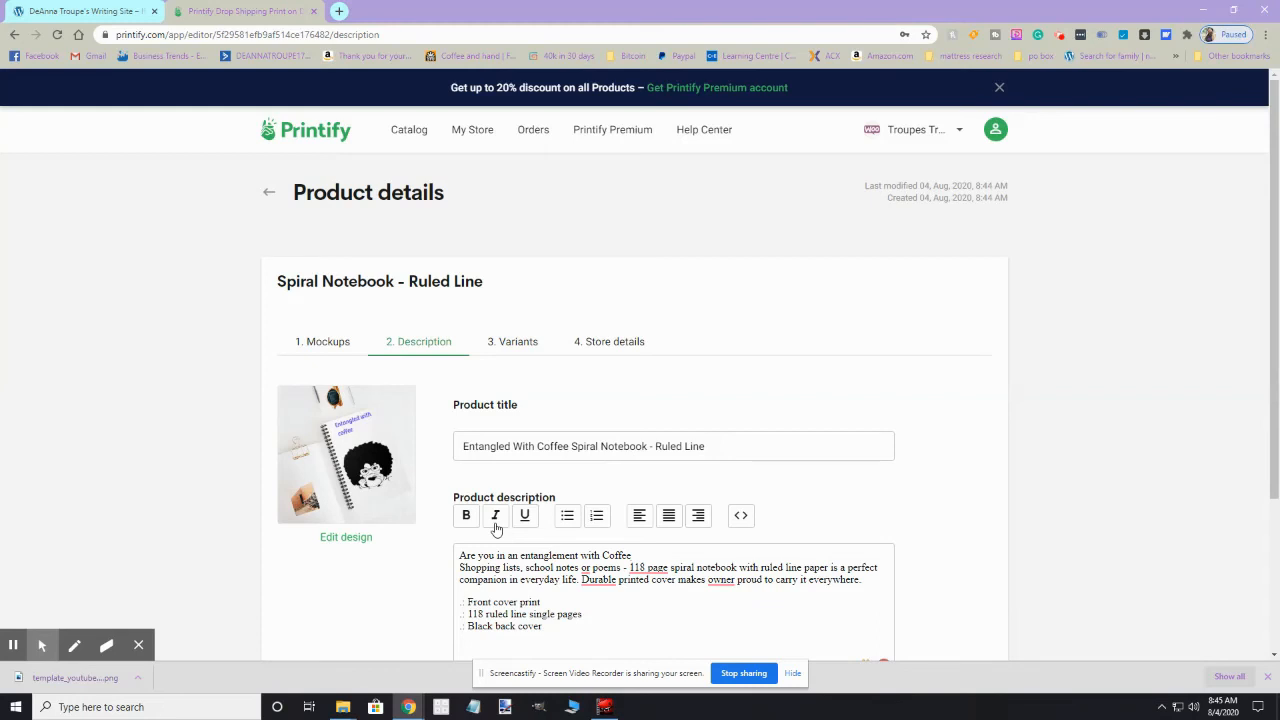
{"action": "type", "text": "? Is Starbucks bae?"}
Step: Continue the introduction with "This journal is the perfect thing for you to make notes or write down your goals for the day." plus a blank line
{"action": "type", "text": "This journal"}
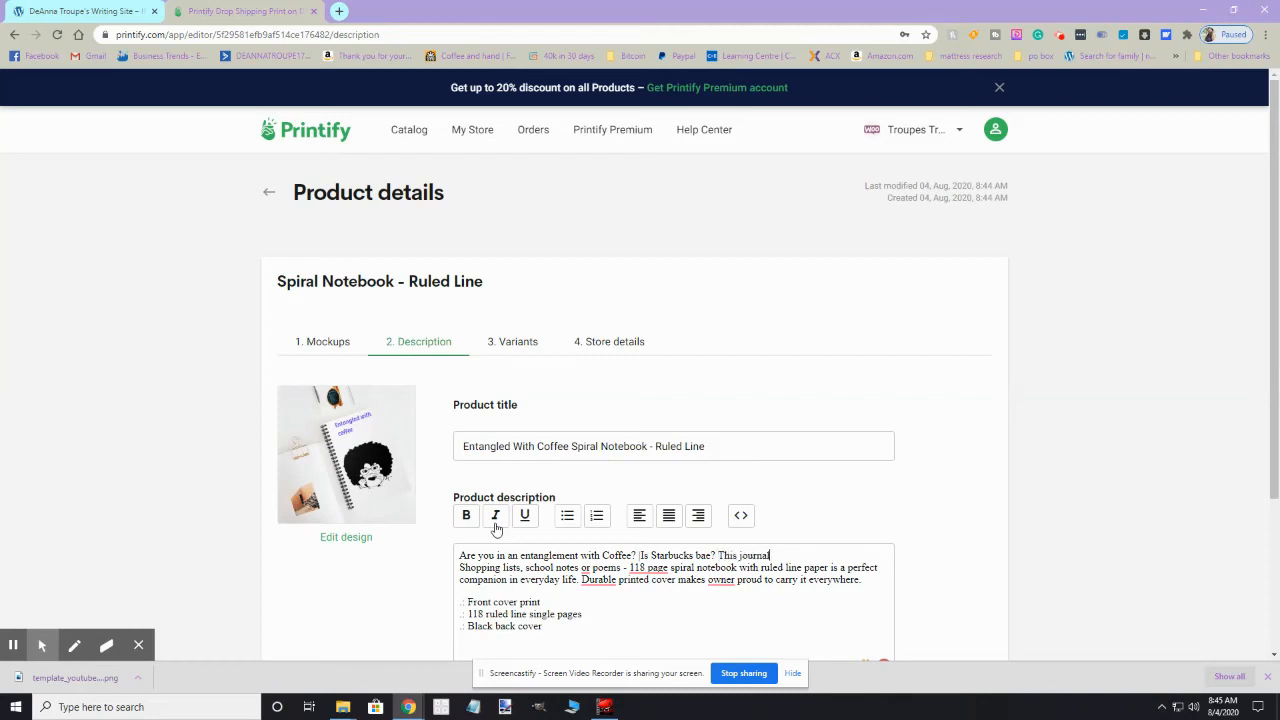
{"action": "type", "text": " is the perfect thing for you t"}
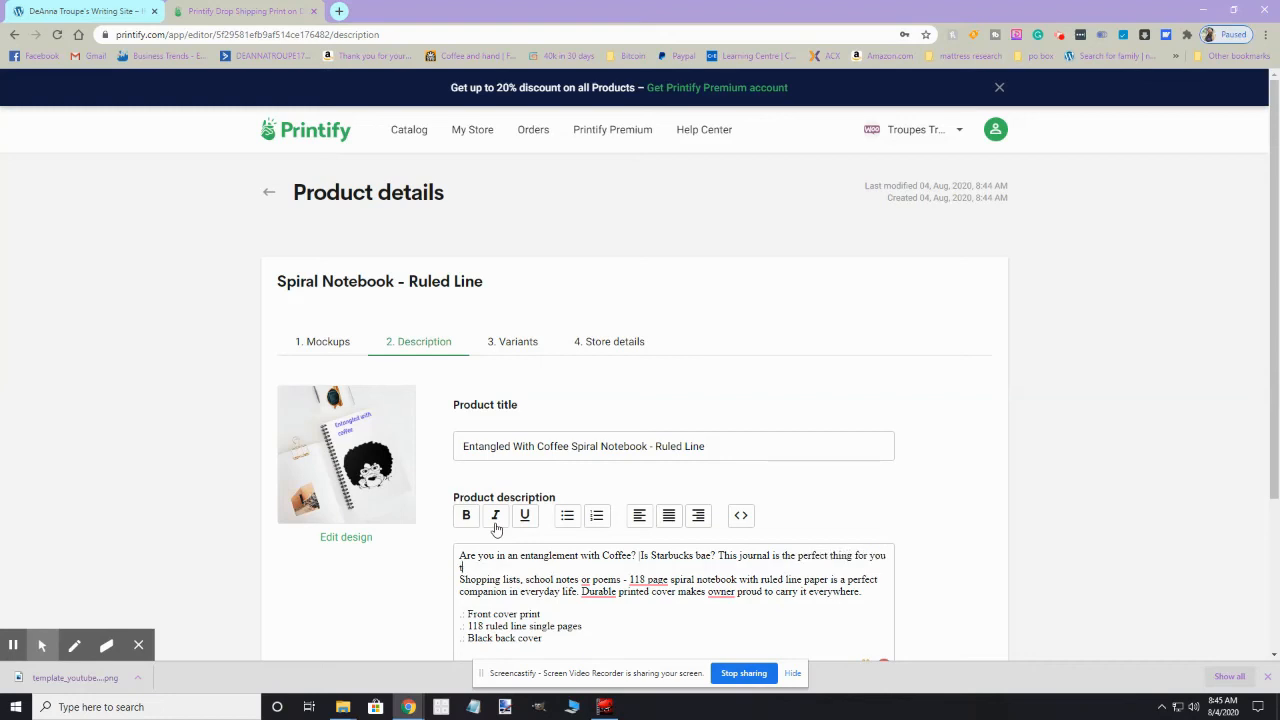
{"action": "type", "text": "o make notes or write down your goals for the day."}
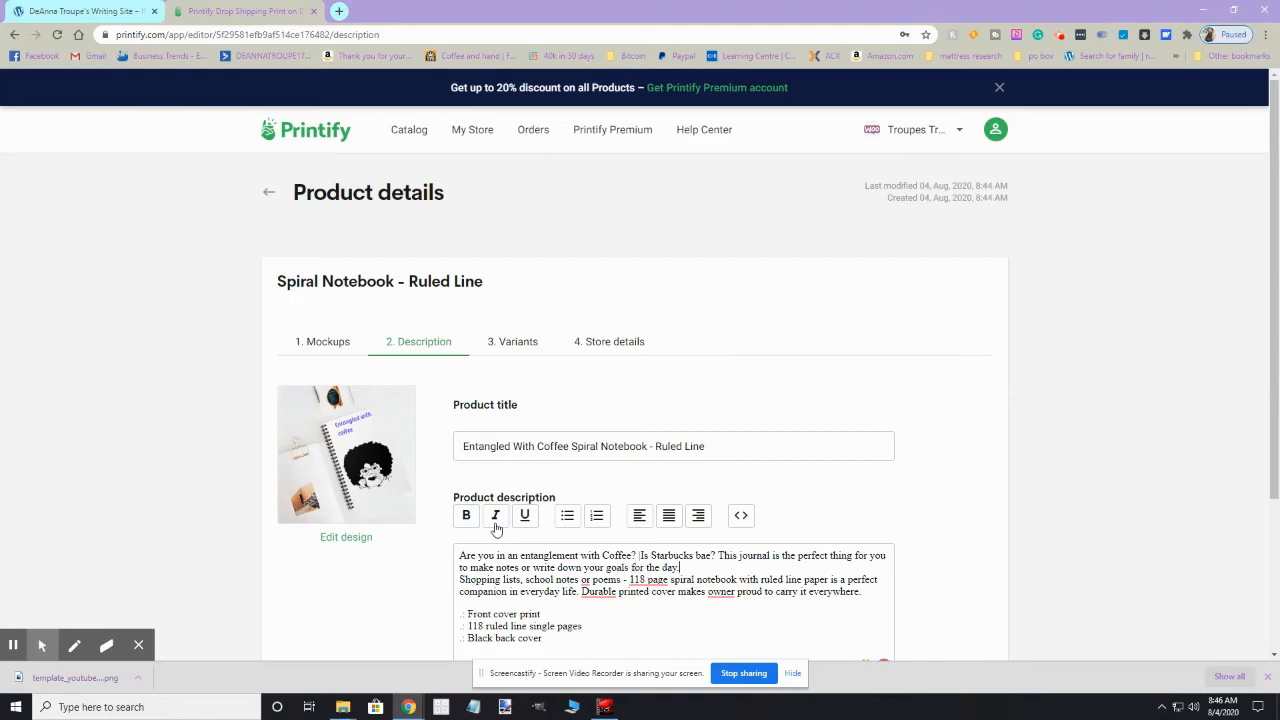
{"action": "key", "text": "Return"}
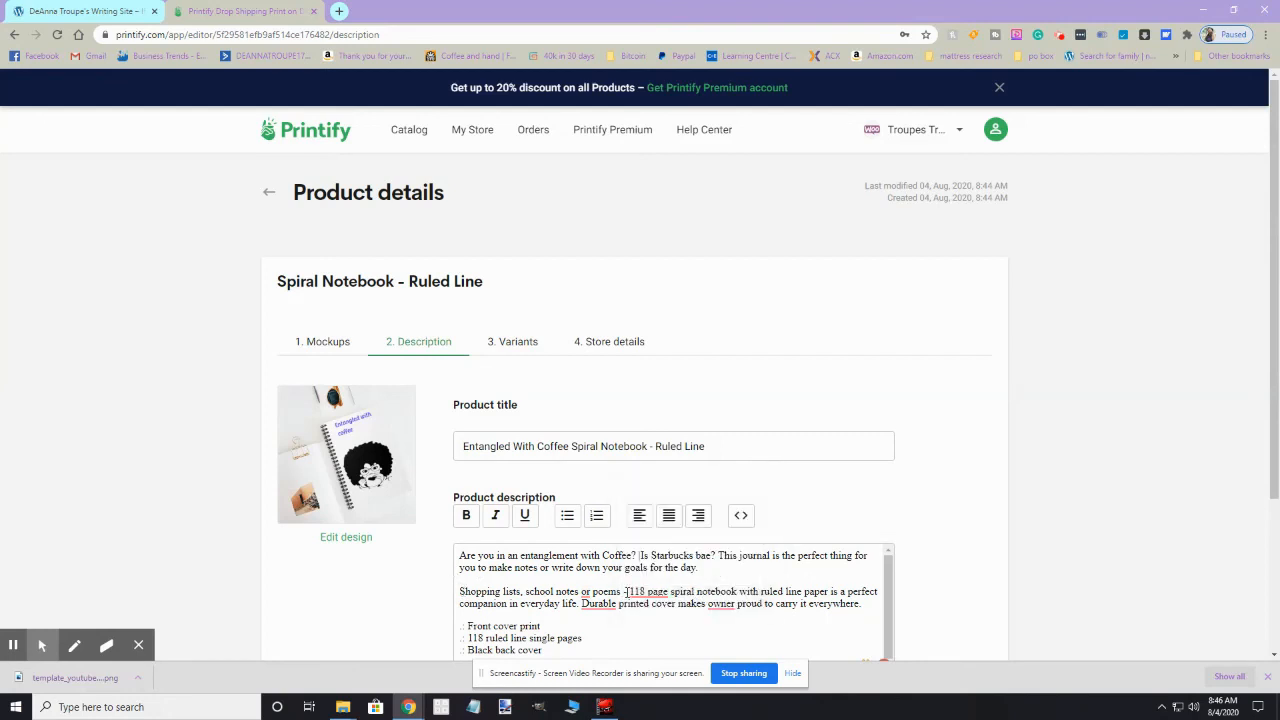
Step: Delete "Shopping lists, school notes or poems -" from the product description and add the size table in Imperial units
{"action": "left_click_drag", "start_coordinate": [626, 591], "coordinate": [451, 590]}
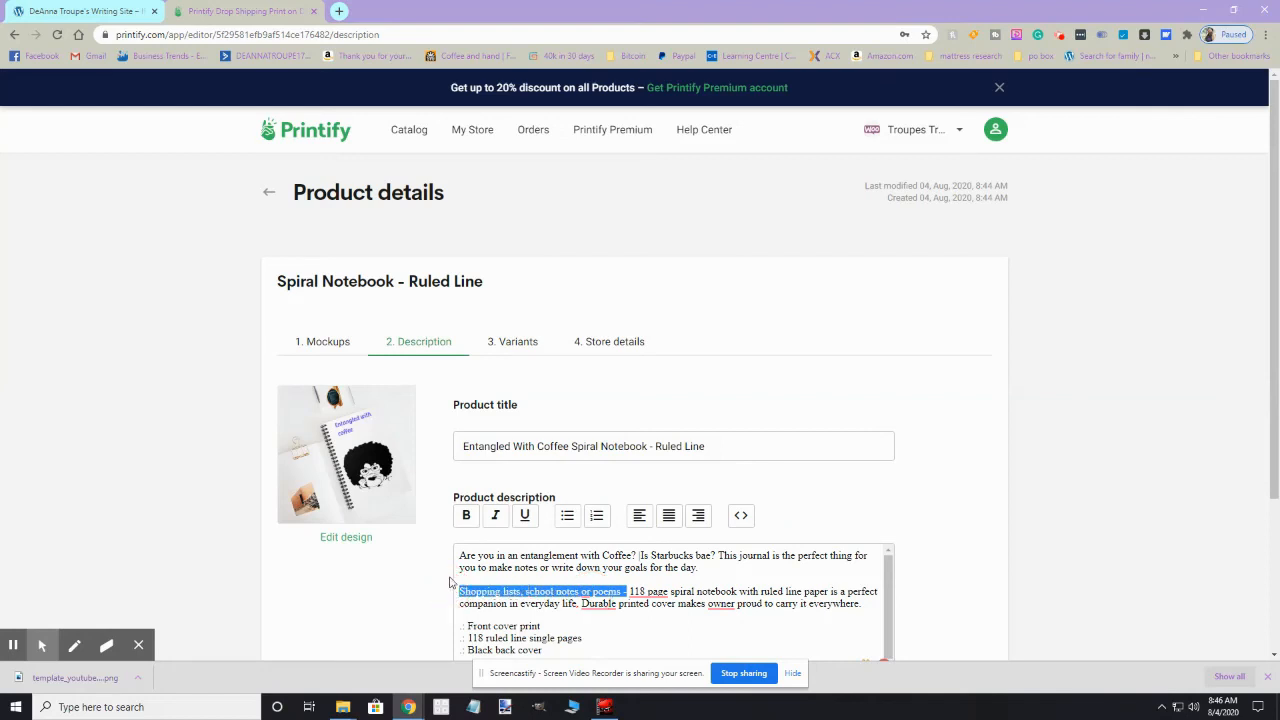
{"action": "key", "text": "BackSpace"}
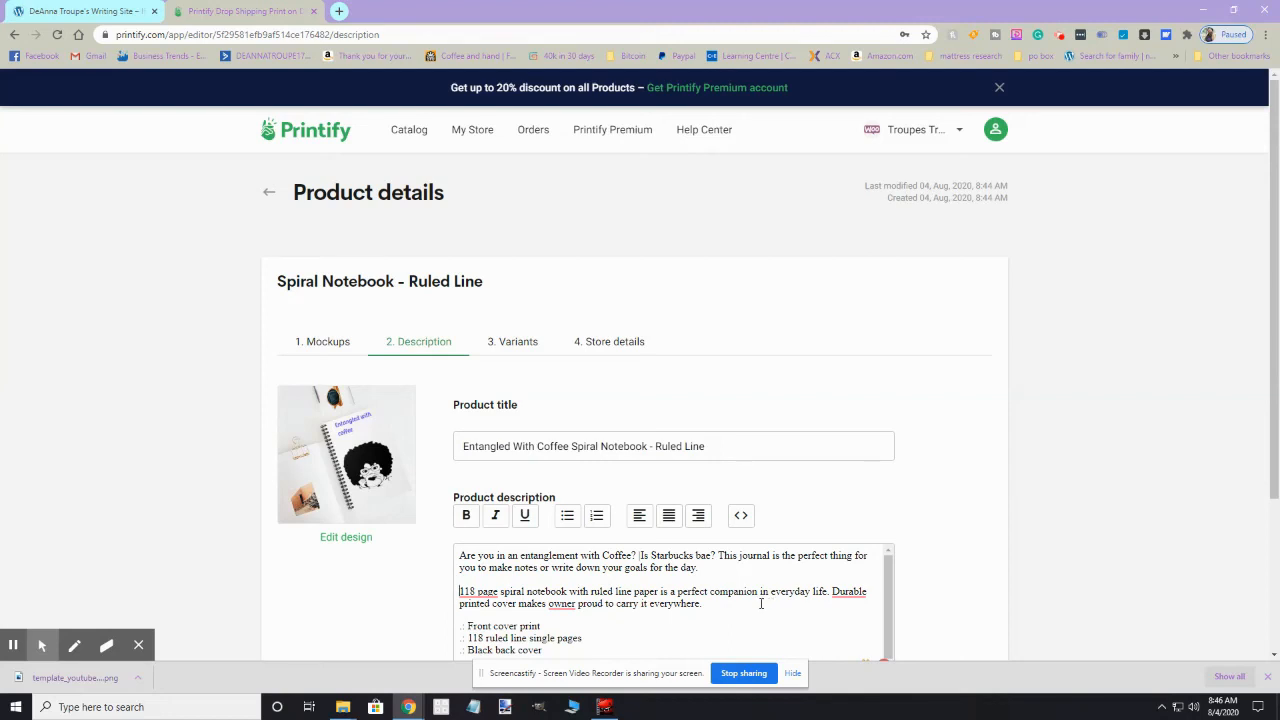
{"action": "scroll", "coordinate": [950, 566], "scroll_direction": "down", "scroll_amount": 2}
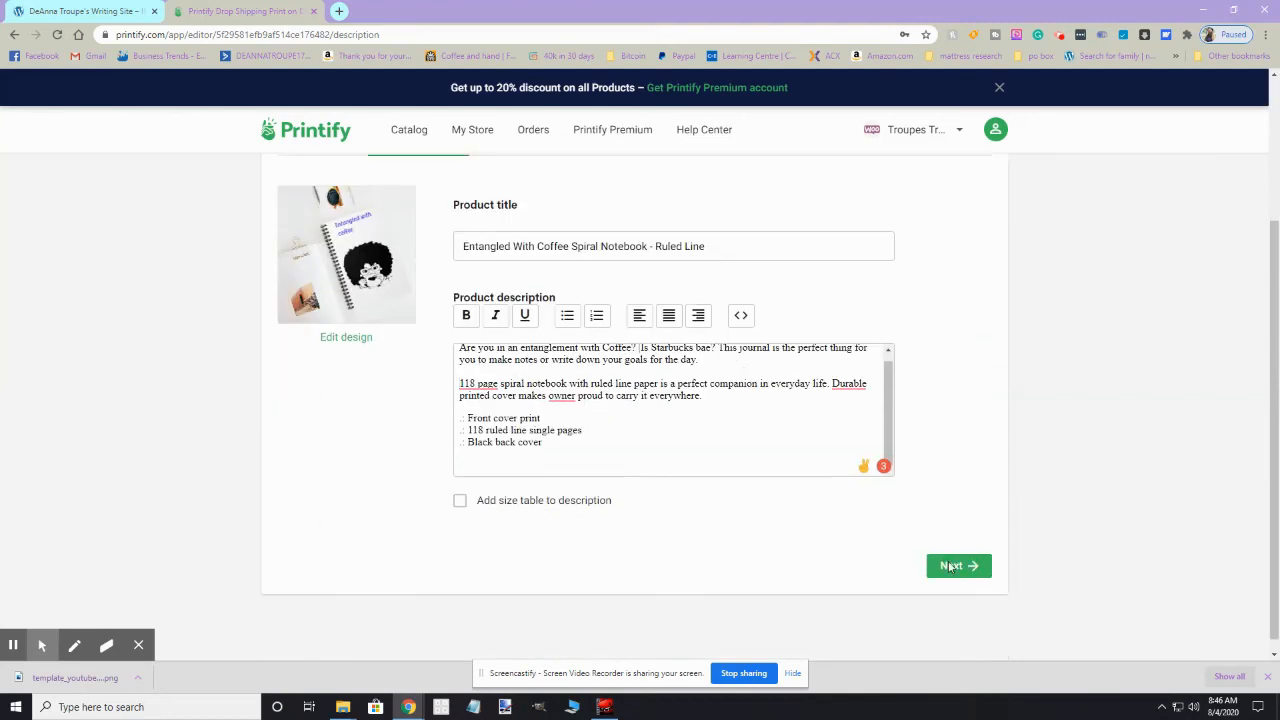
{"action": "left_click", "coordinate": [555, 505]}
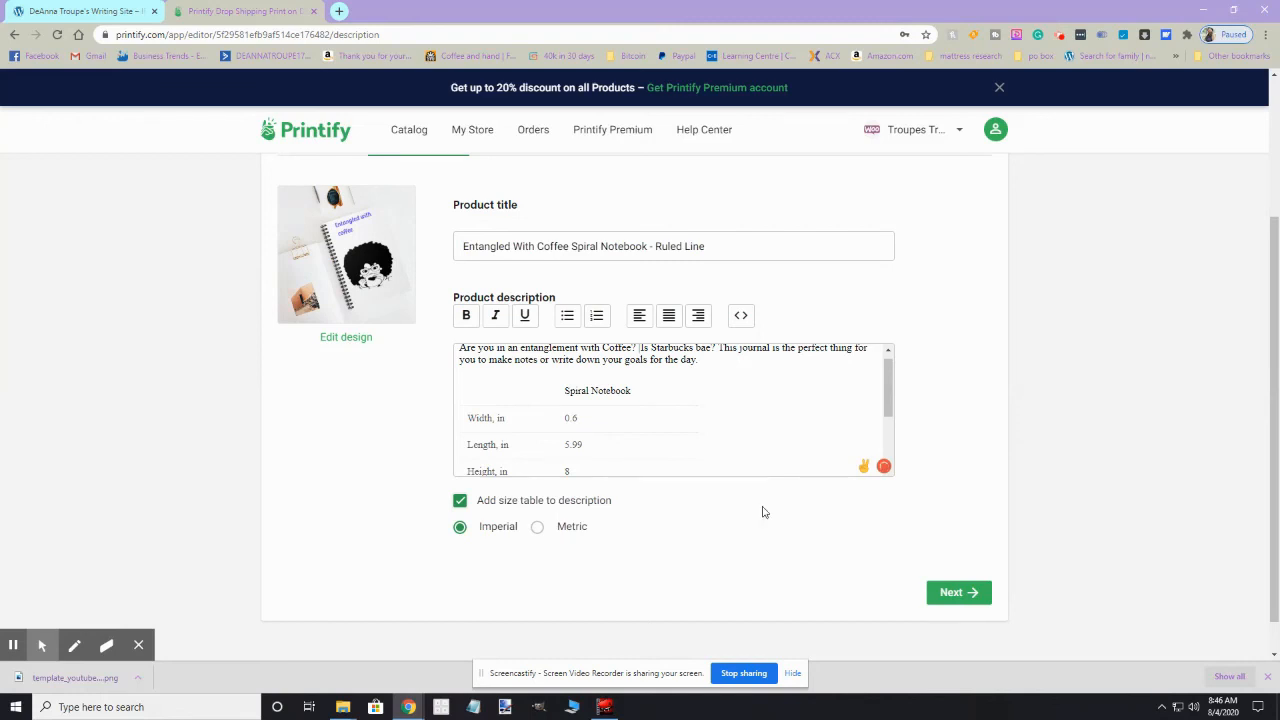
Step: Continue past the variant pricing to the store details and publish the notebook to the WooCommerce store
{"action": "scroll", "coordinate": [880, 552], "scroll_direction": "down", "scroll_amount": 1}
{"action": "left_click", "coordinate": [937, 554]}
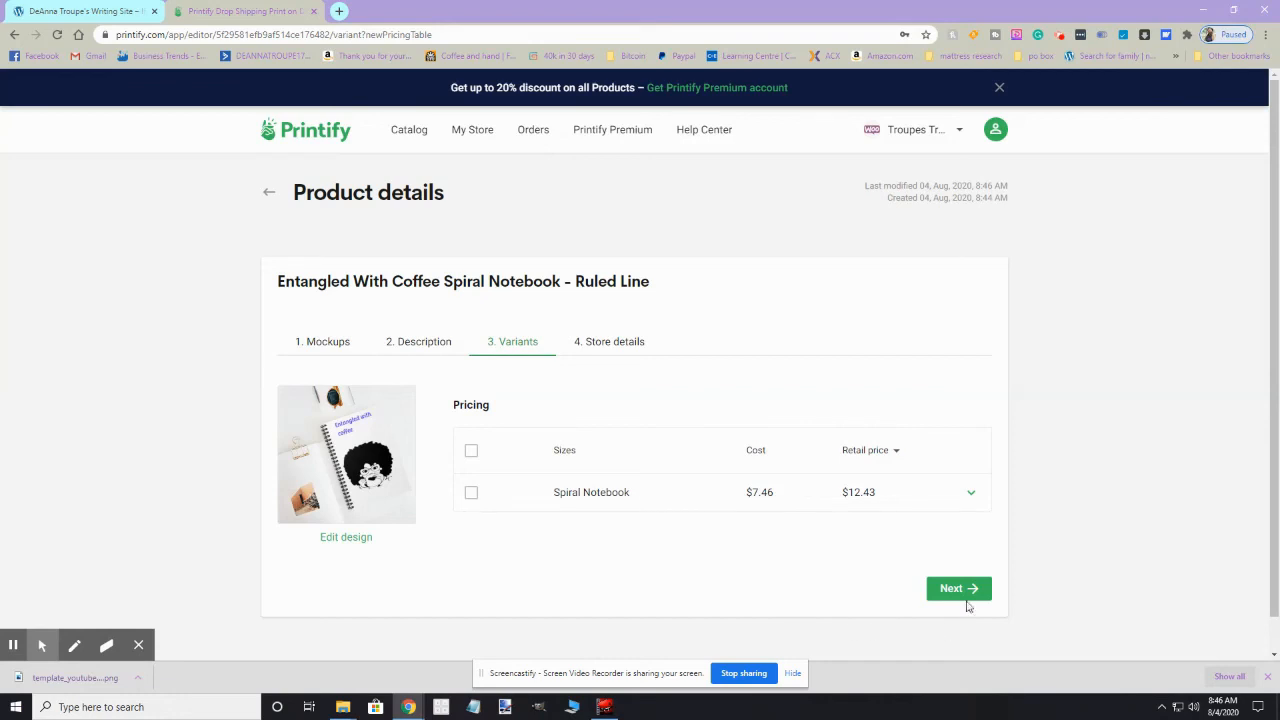
{"action": "left_click", "coordinate": [960, 590]}
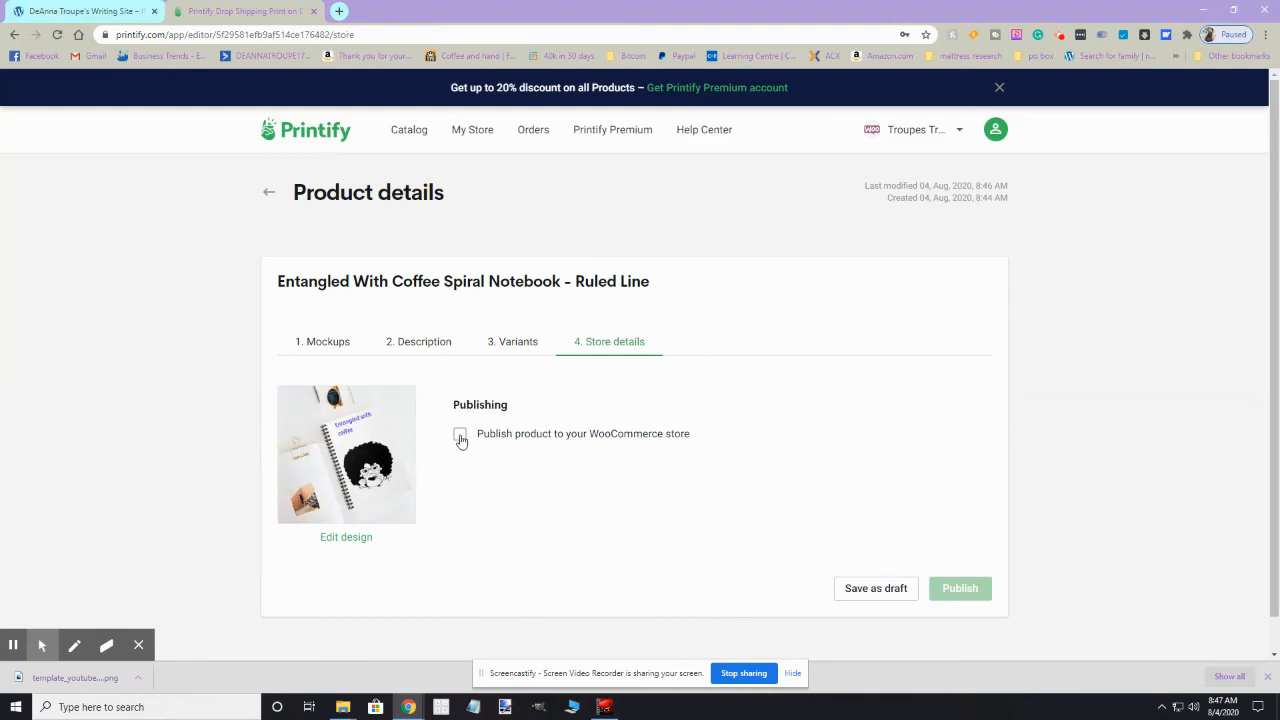
{"action": "left_click", "coordinate": [460, 436]}
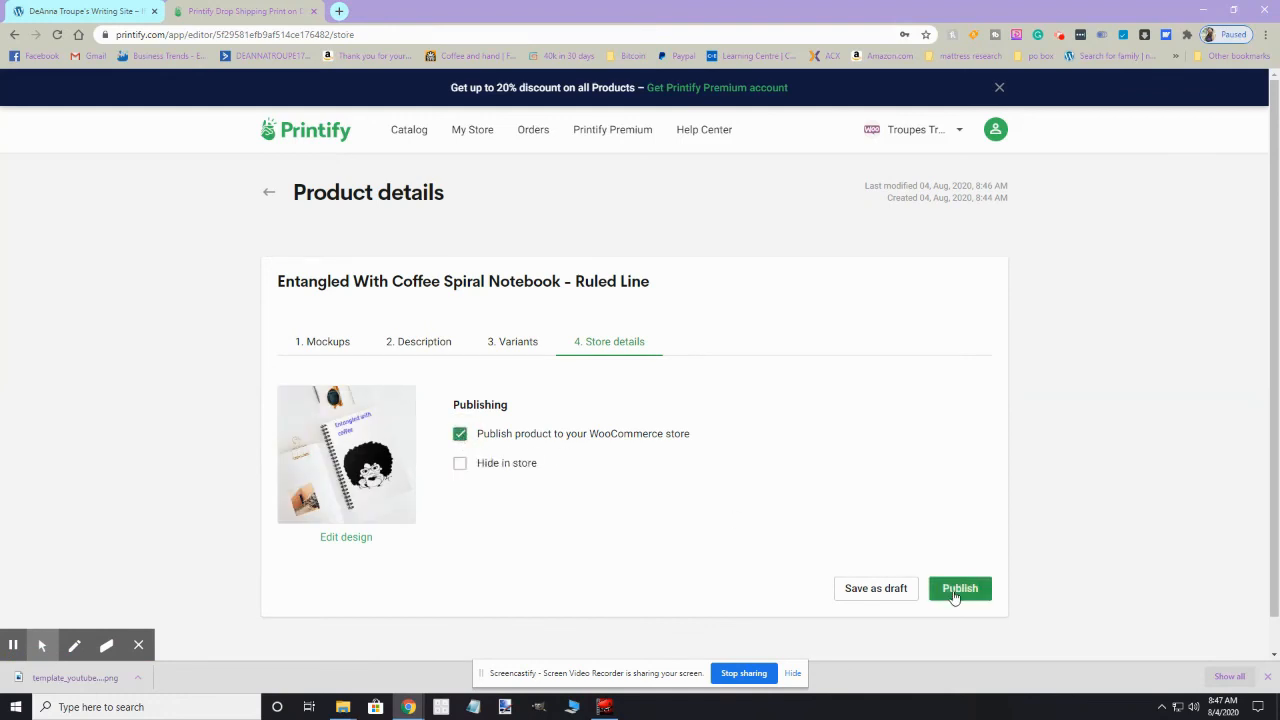
{"action": "left_click", "coordinate": [955, 593]}
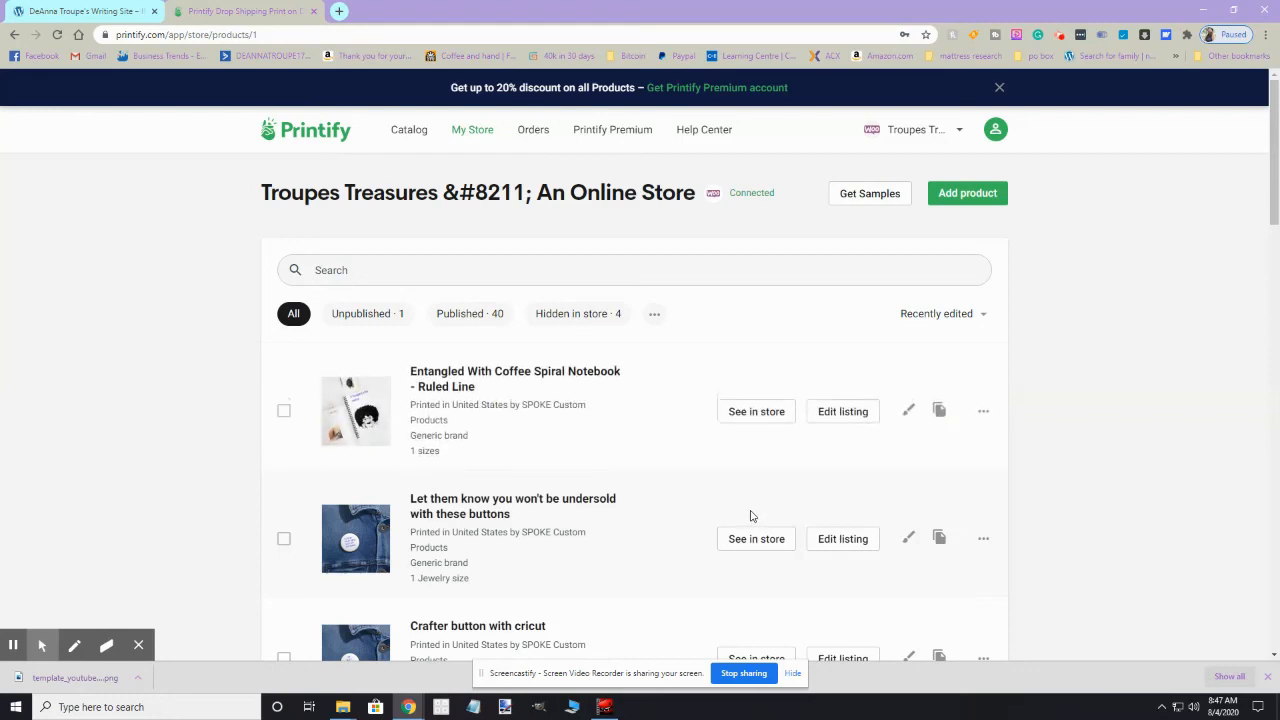
Step: Open the published Entangled With Coffee notebook in the store and examine its images, price and description
{"action": "left_click", "coordinate": [742, 418]}
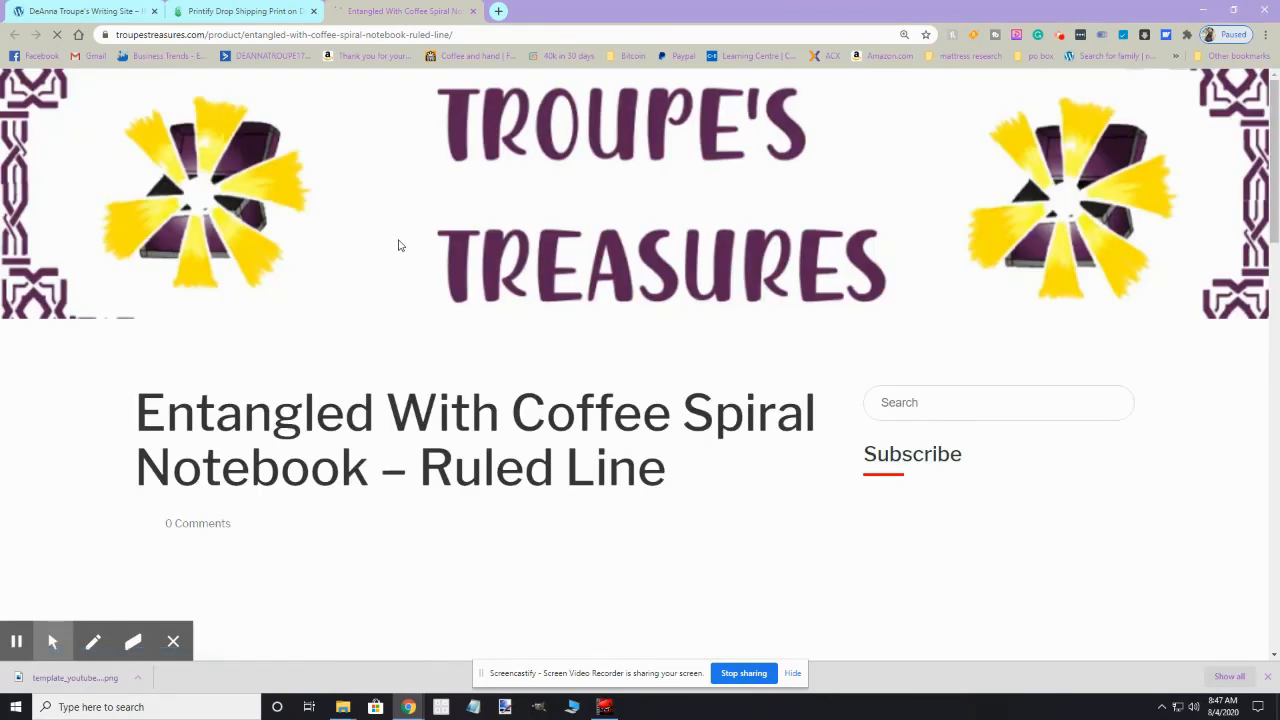
{"action": "scroll", "coordinate": [428, 309], "scroll_direction": "down", "scroll_amount": 3}
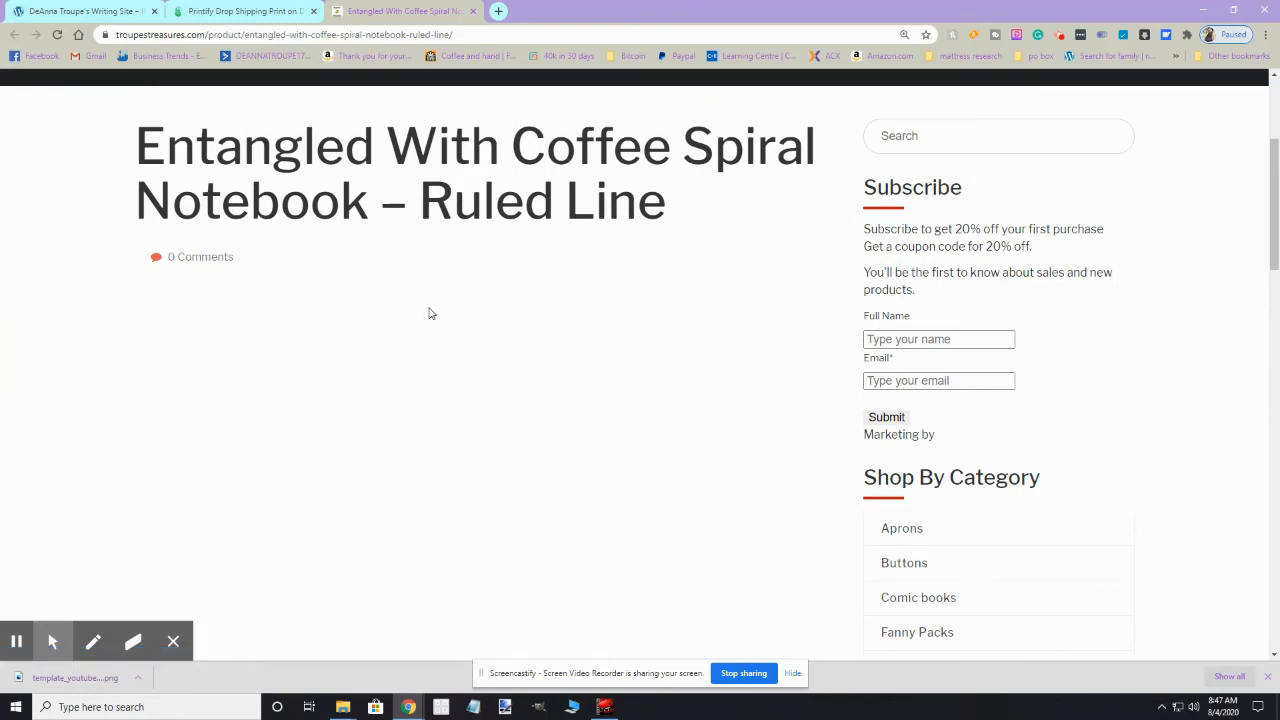
{"action": "scroll", "coordinate": [429, 313], "scroll_direction": "down", "scroll_amount": 5}
{"action": "scroll", "coordinate": [429, 313], "scroll_direction": "down", "scroll_amount": 1}
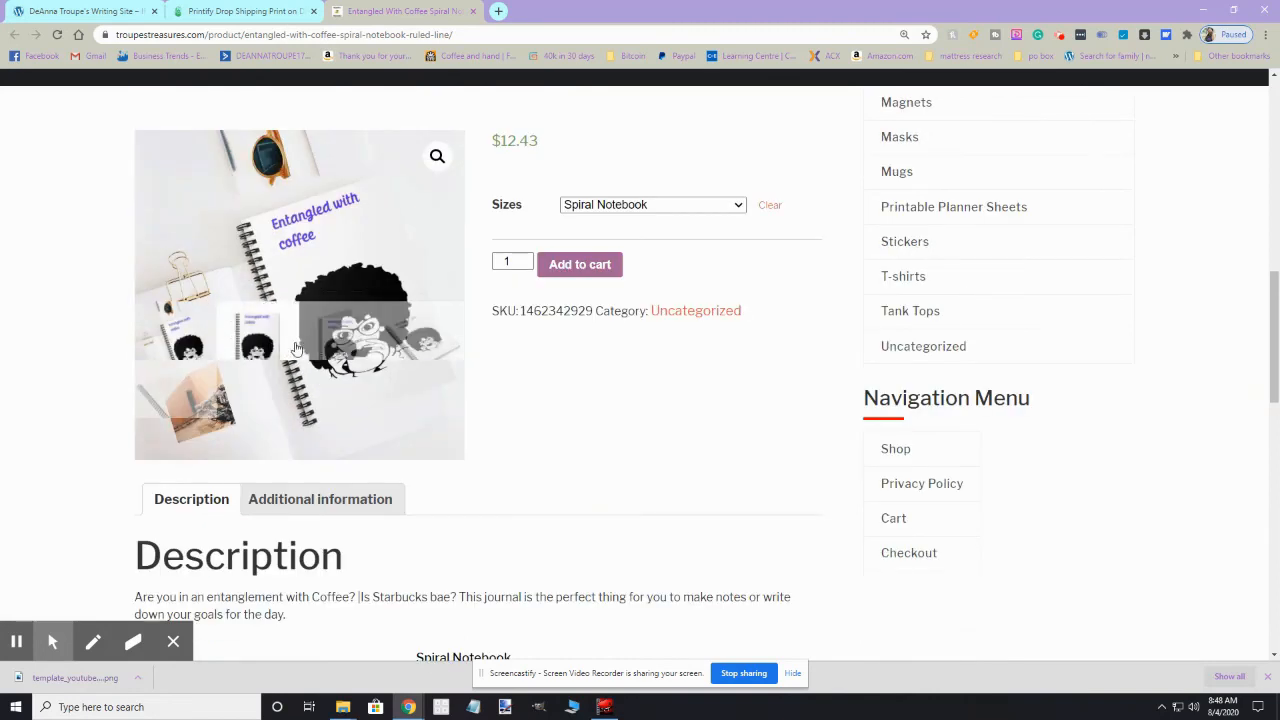
{"action": "scroll", "coordinate": [318, 350], "scroll_direction": "up", "scroll_amount": 1}
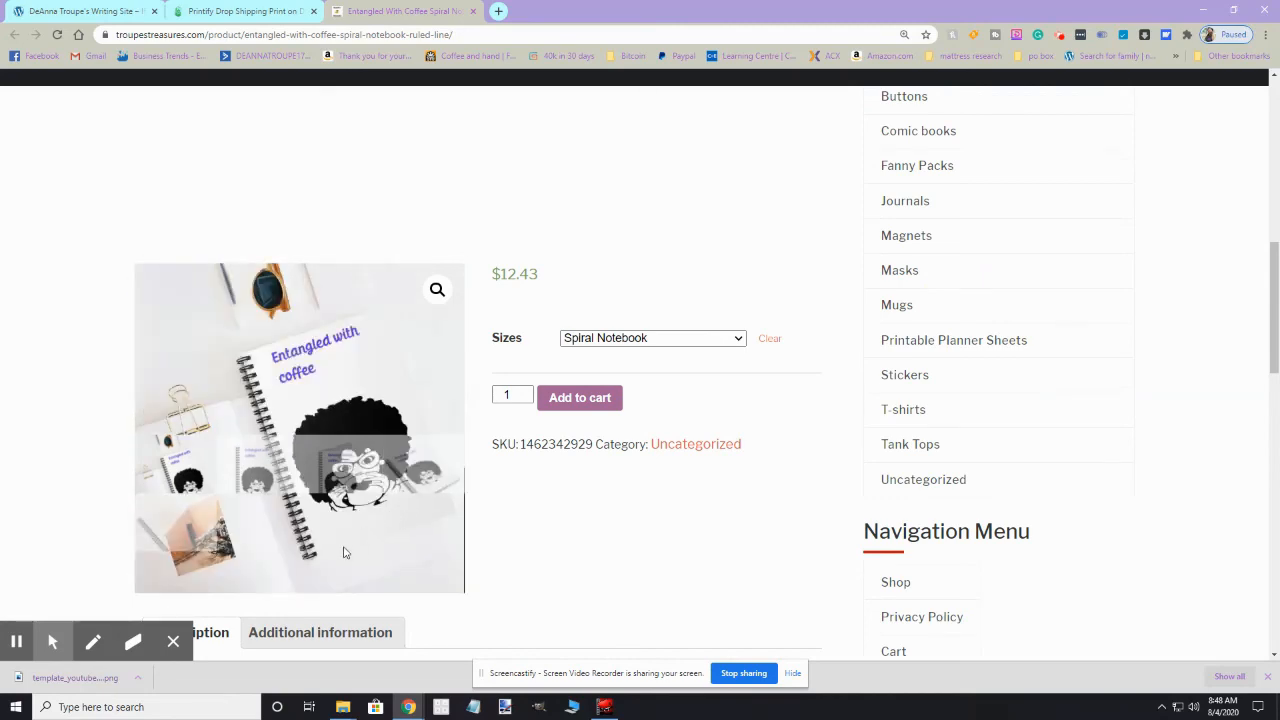
{"action": "scroll", "coordinate": [343, 521], "scroll_direction": "down", "scroll_amount": 2}
{"action": "scroll", "coordinate": [341, 521], "scroll_direction": "up", "scroll_amount": 1}
{"action": "scroll", "coordinate": [341, 521], "scroll_direction": "up", "scroll_amount": 2}
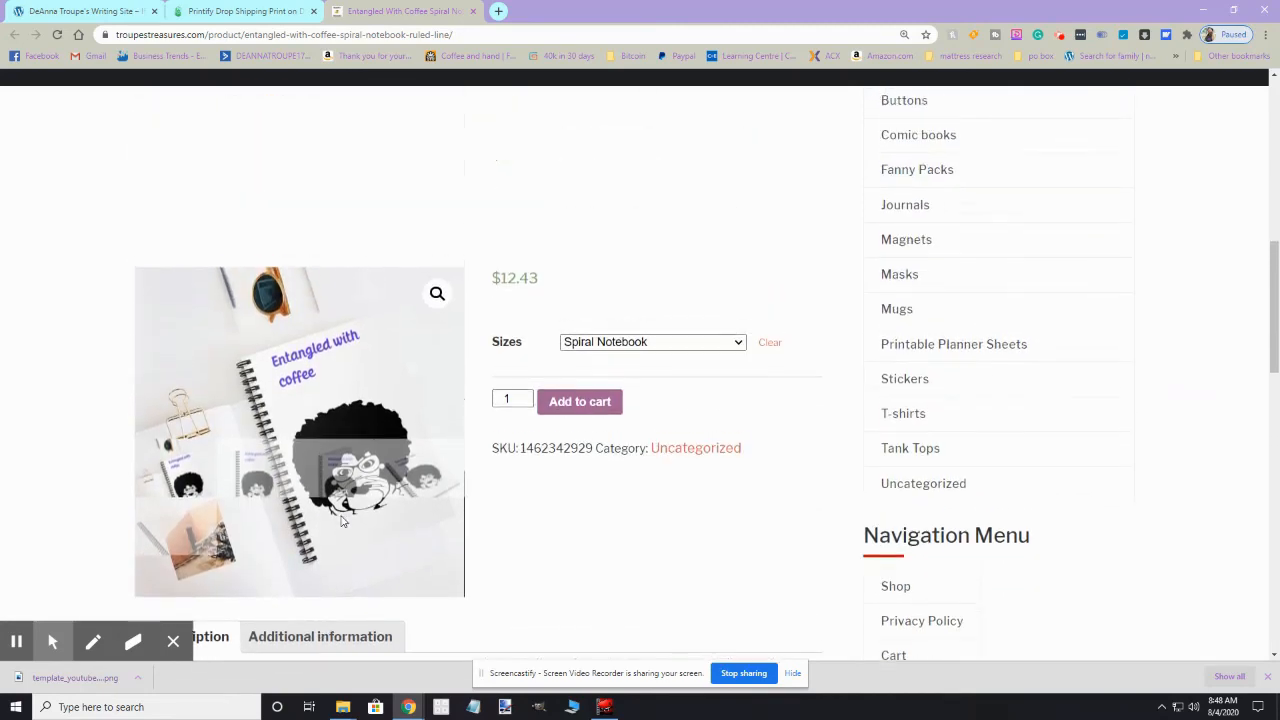
{"action": "scroll", "coordinate": [354, 524], "scroll_direction": "down", "scroll_amount": 1}
{"action": "scroll", "coordinate": [354, 524], "scroll_direction": "down", "scroll_amount": 2}
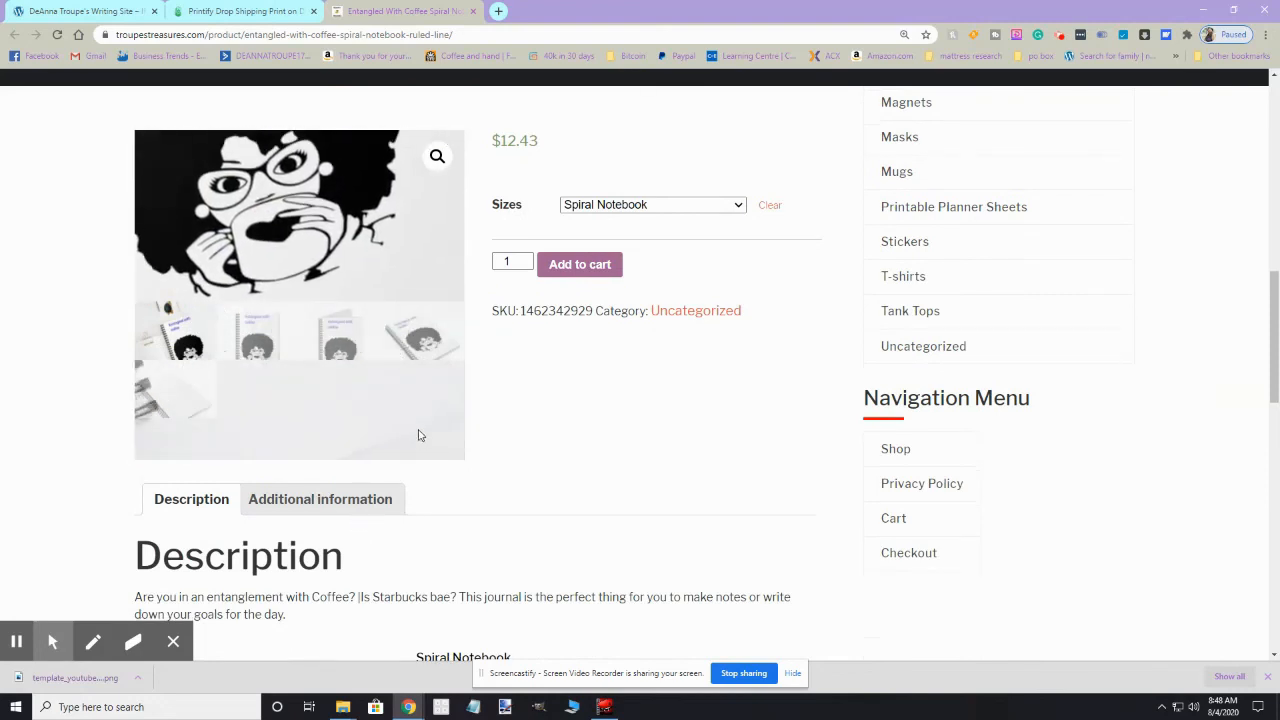
{"action": "scroll", "coordinate": [425, 445], "scroll_direction": "up", "scroll_amount": 3}
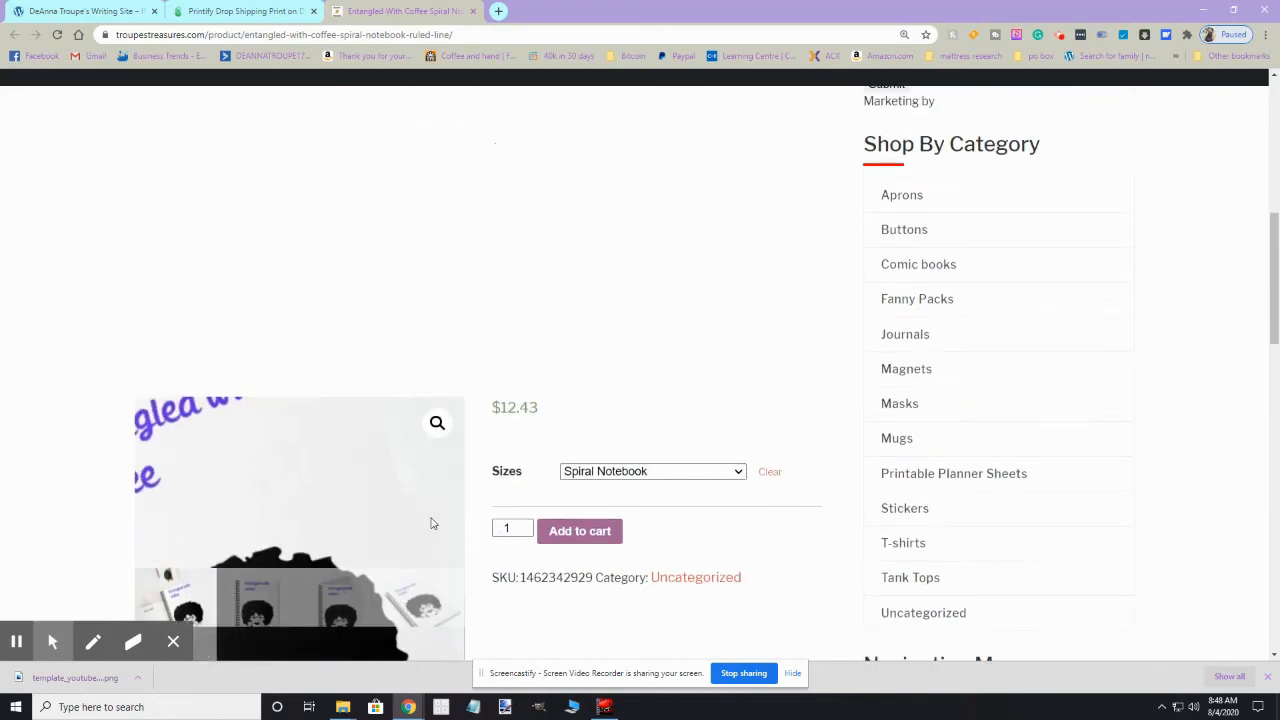